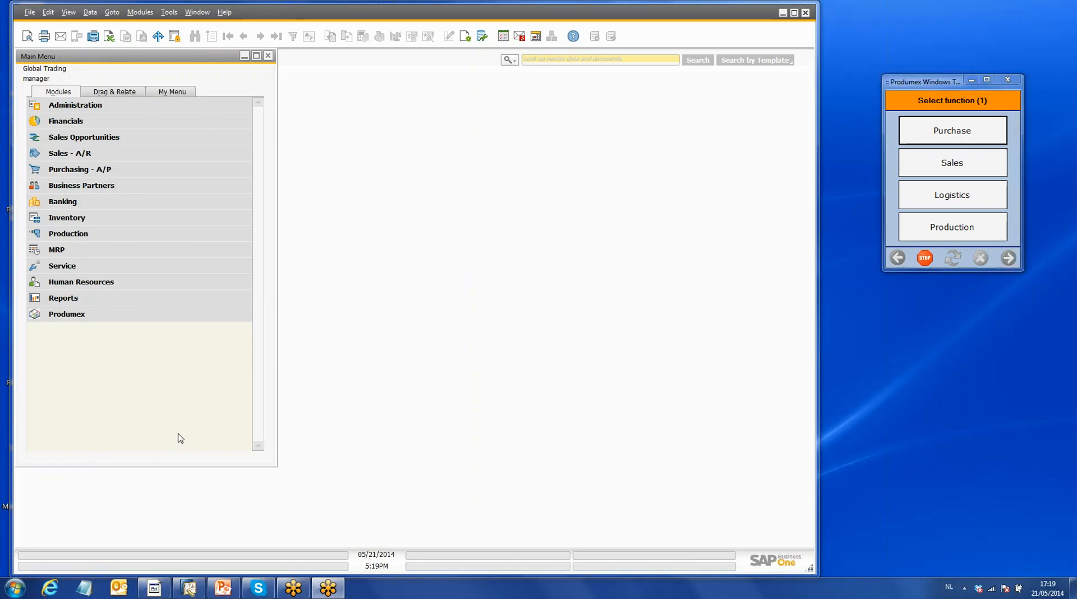
- Arrange the SAP Business One window beside the Produmex terminal and extend its height down to the taskbar
{"action": "left_click", "coordinate": [794, 12]}
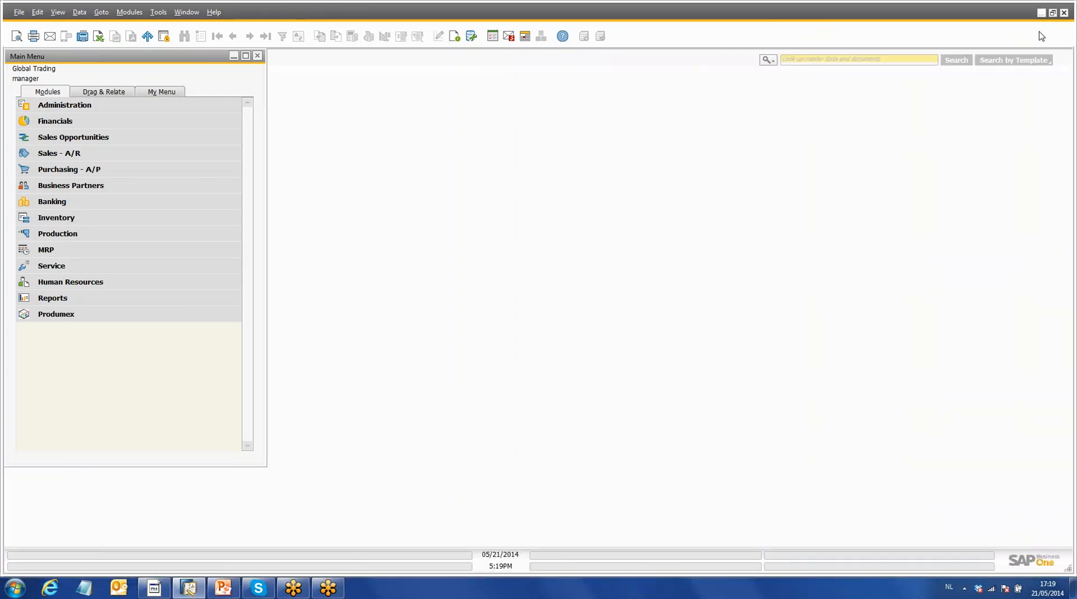
{"action": "left_click", "coordinate": [1042, 12]}
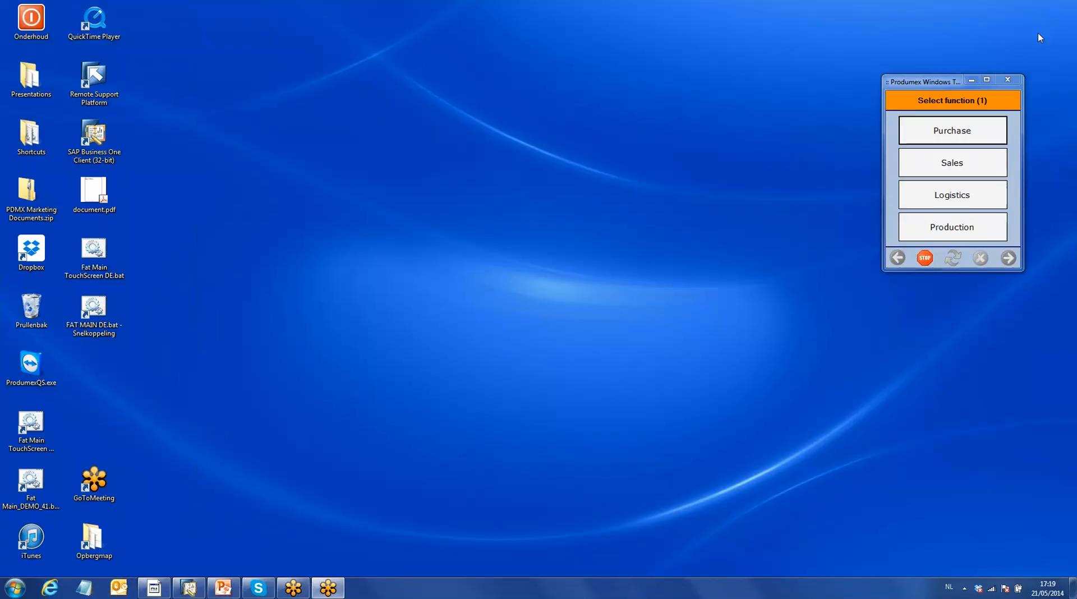
{"action": "left_click", "coordinate": [185, 590]}
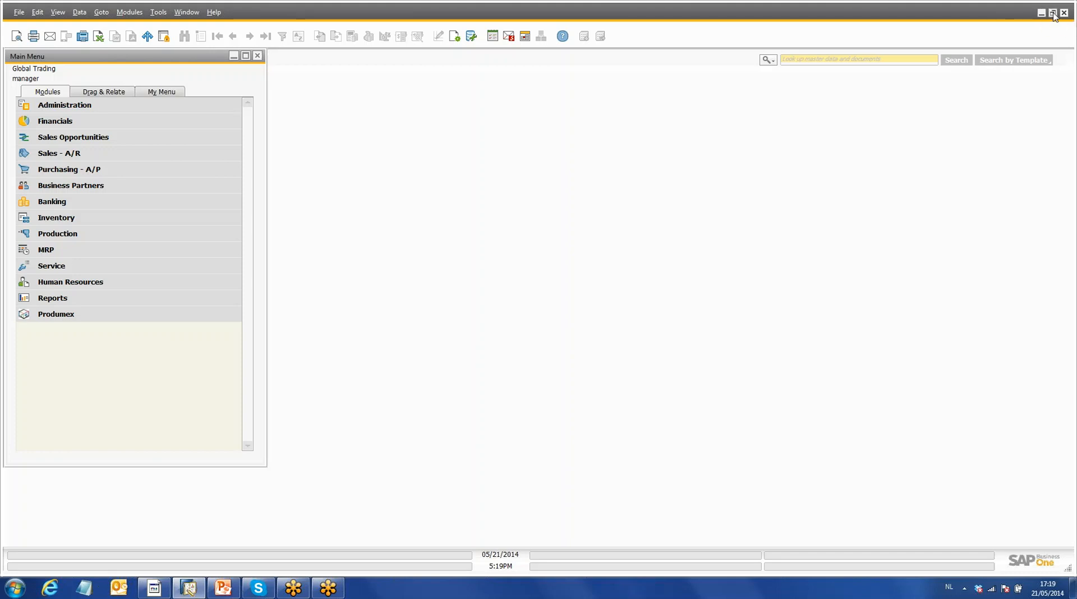
{"action": "left_click", "coordinate": [1052, 13]}
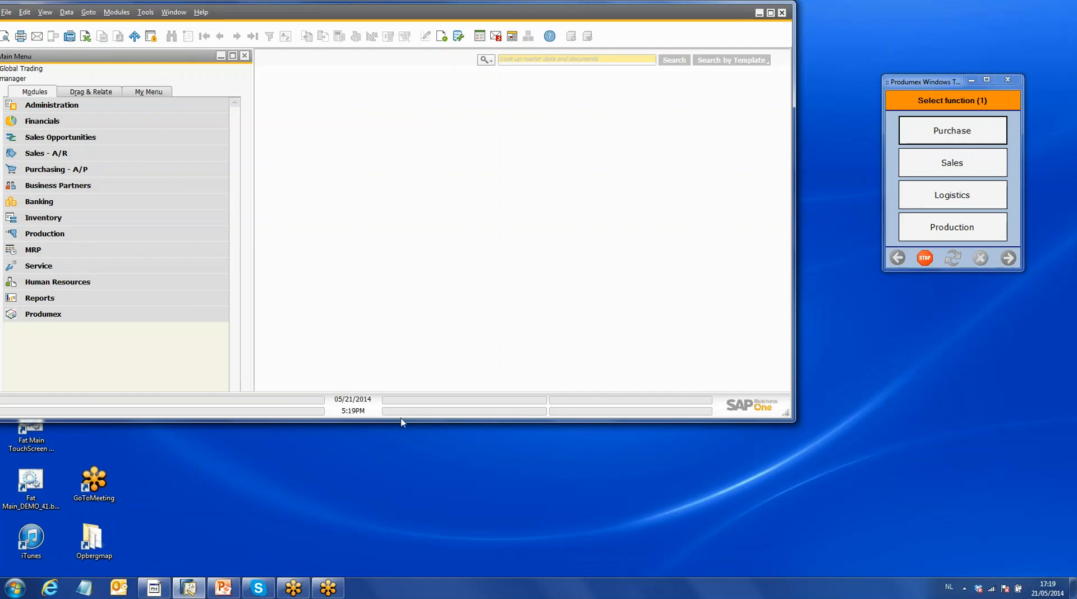
{"action": "left_click_drag", "start_coordinate": [400, 424], "coordinate": [408, 576]}
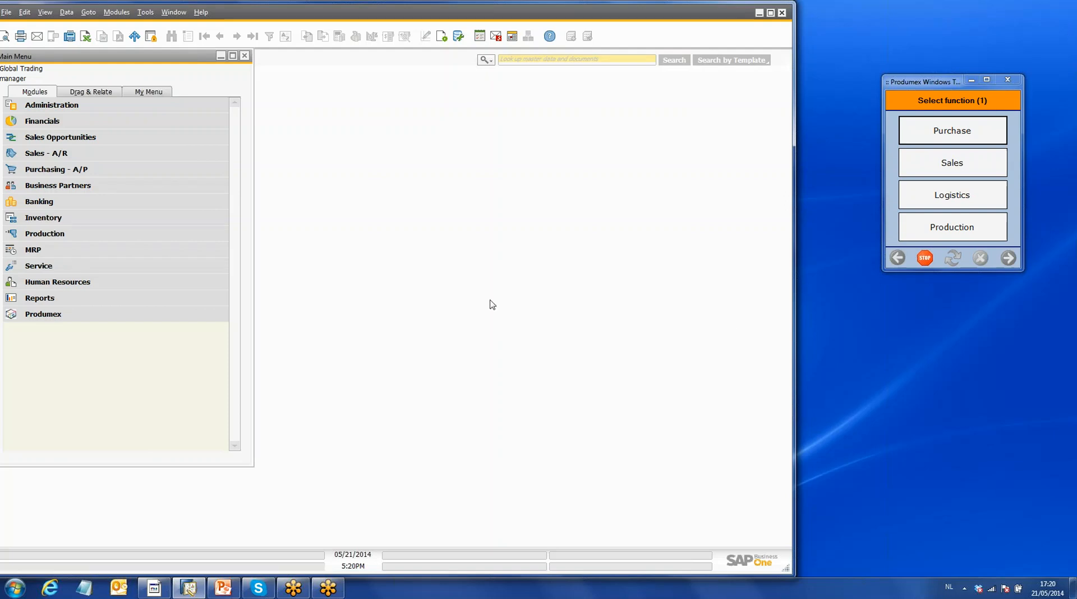
- Open the Organizational structure from the Produmex module
{"action": "left_click", "coordinate": [119, 320]}
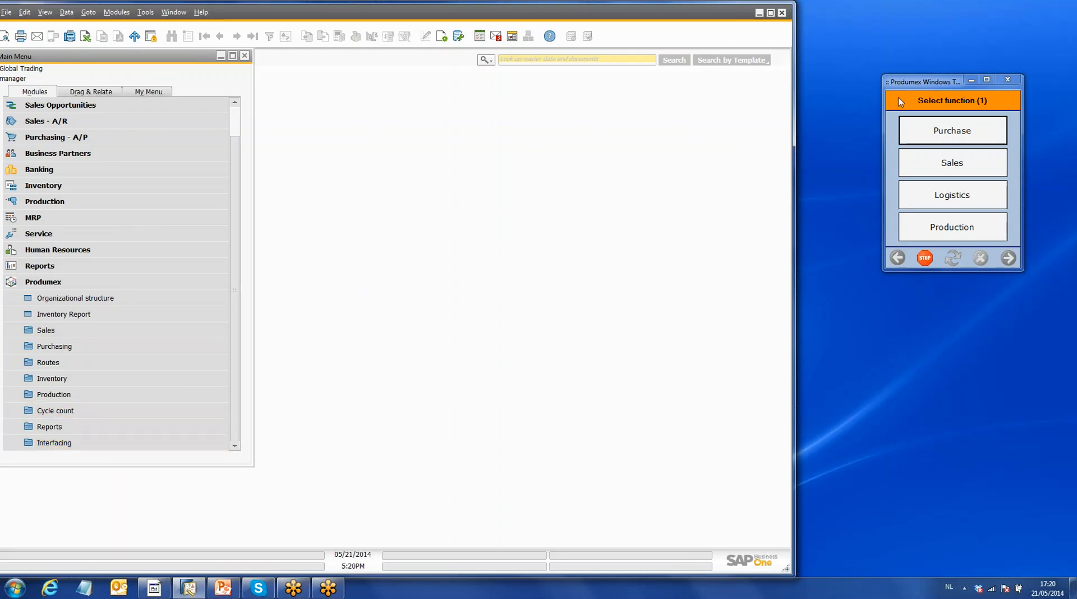
{"action": "left_click", "coordinate": [911, 87]}
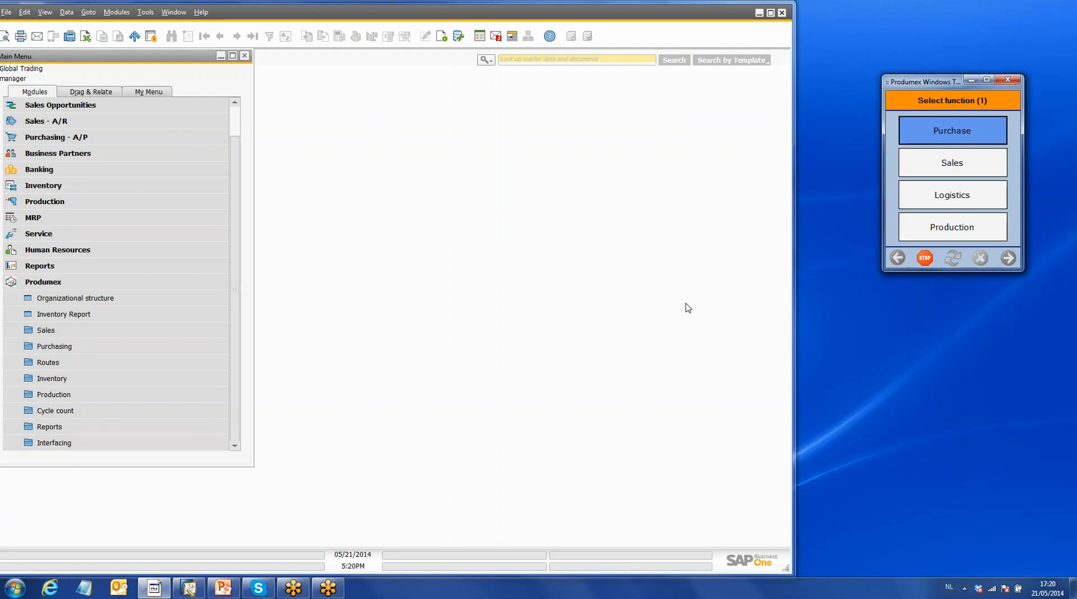
{"action": "left_click", "coordinate": [75, 302]}
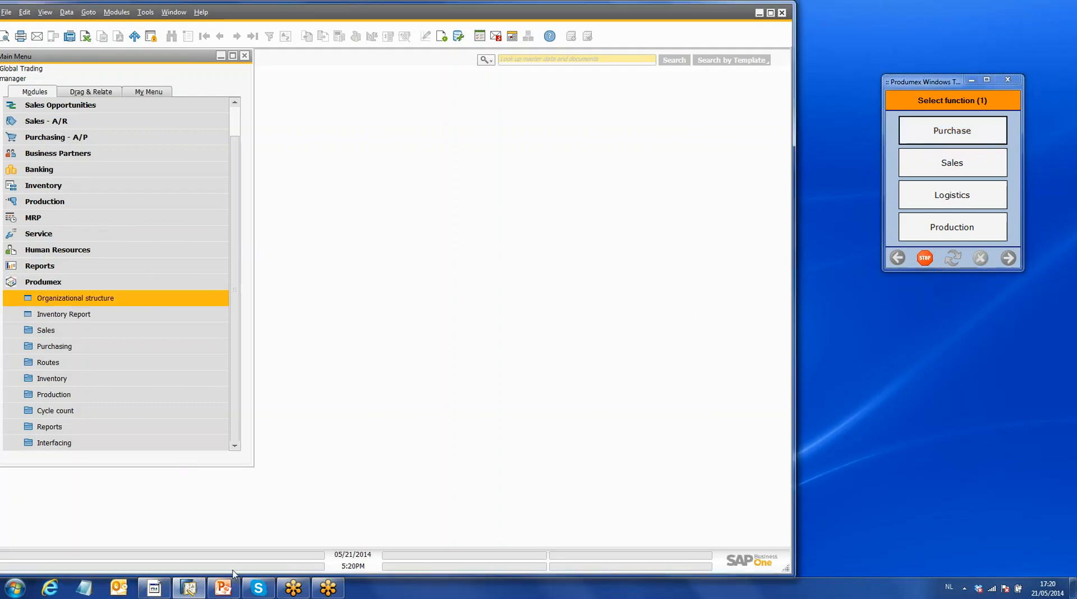
{"action": "left_click", "coordinate": [175, 346]}
{"action": "left_click", "coordinate": [163, 300]}
{"action": "left_click", "coordinate": [116, 299]}
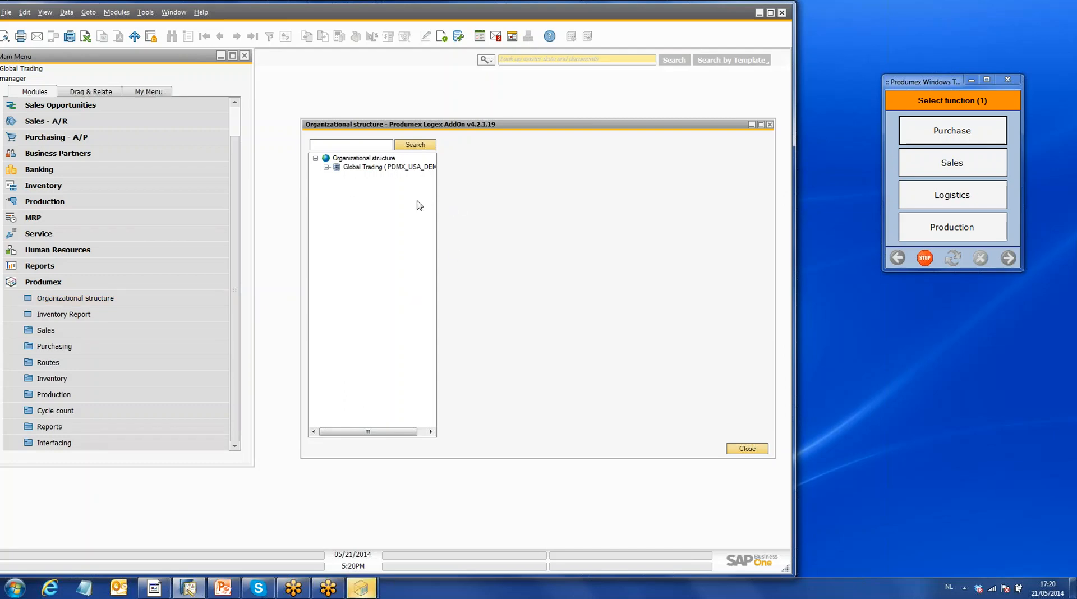
- Expand the Global Trading company and its Warehouse 1 in the structure tree, widening the tree to show full names
{"action": "double_click", "coordinate": [336, 169]}
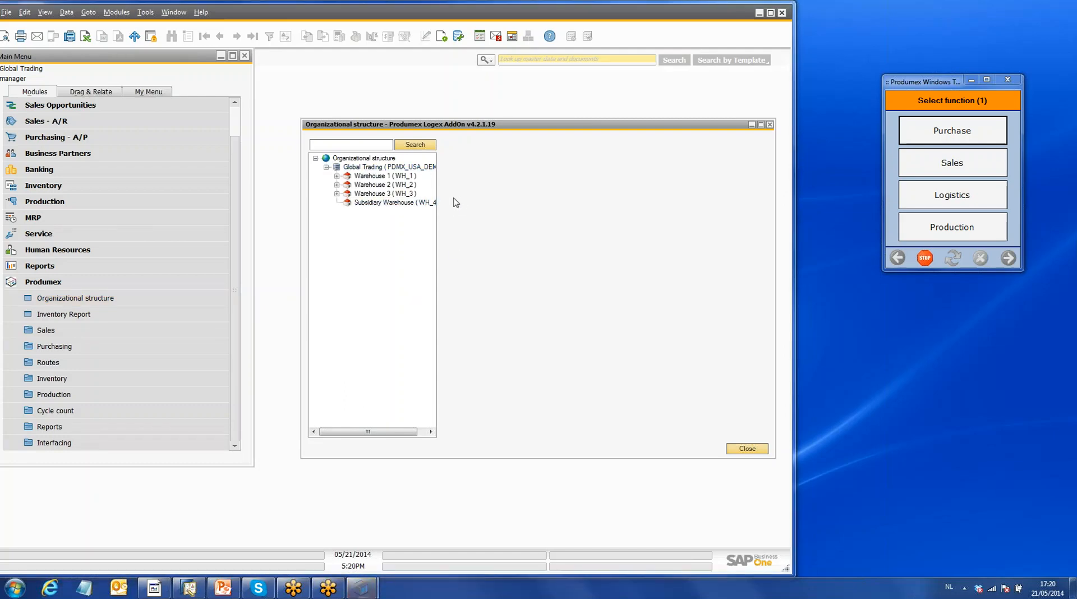
{"action": "left_click_drag", "start_coordinate": [438, 187], "coordinate": [494, 196]}
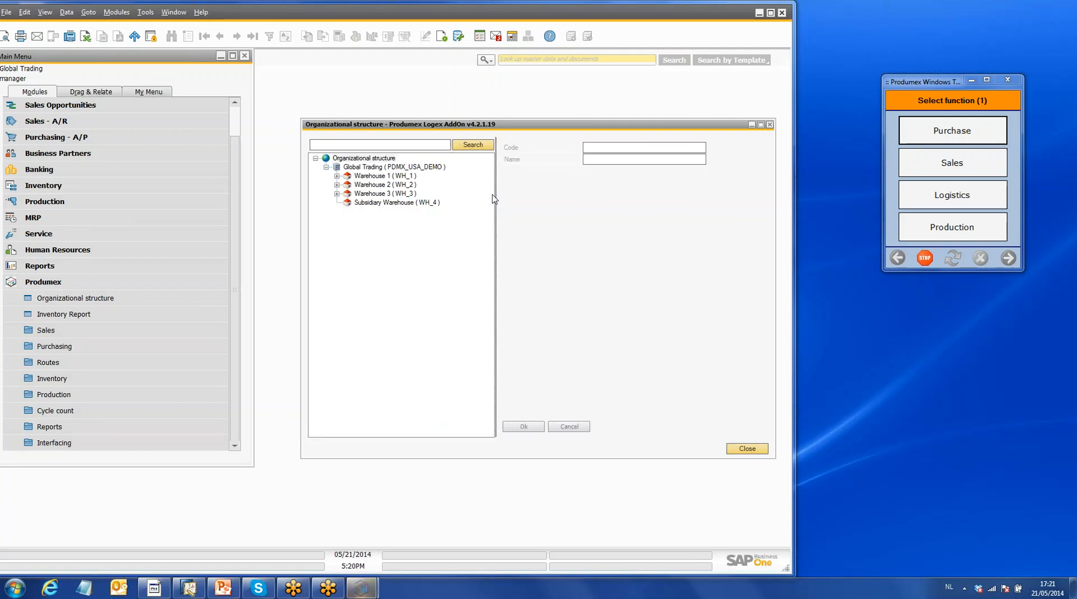
{"action": "left_click", "coordinate": [337, 176]}
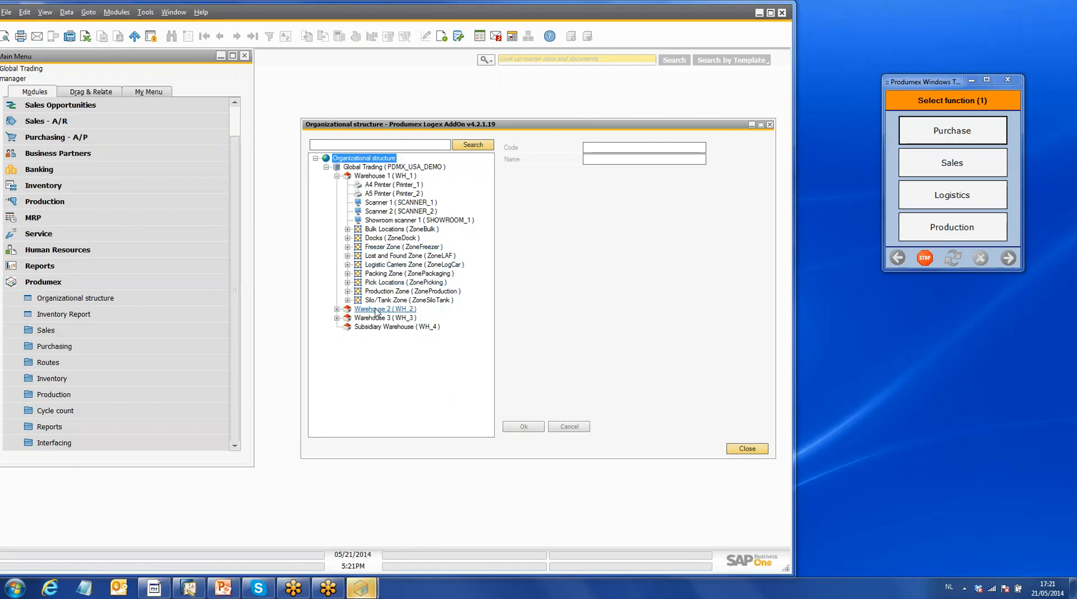
- Examine the contents of Warehouse 1's Docks, Packing Zone and Production Zone, including Production Zone 1
{"action": "left_click", "coordinate": [348, 238]}
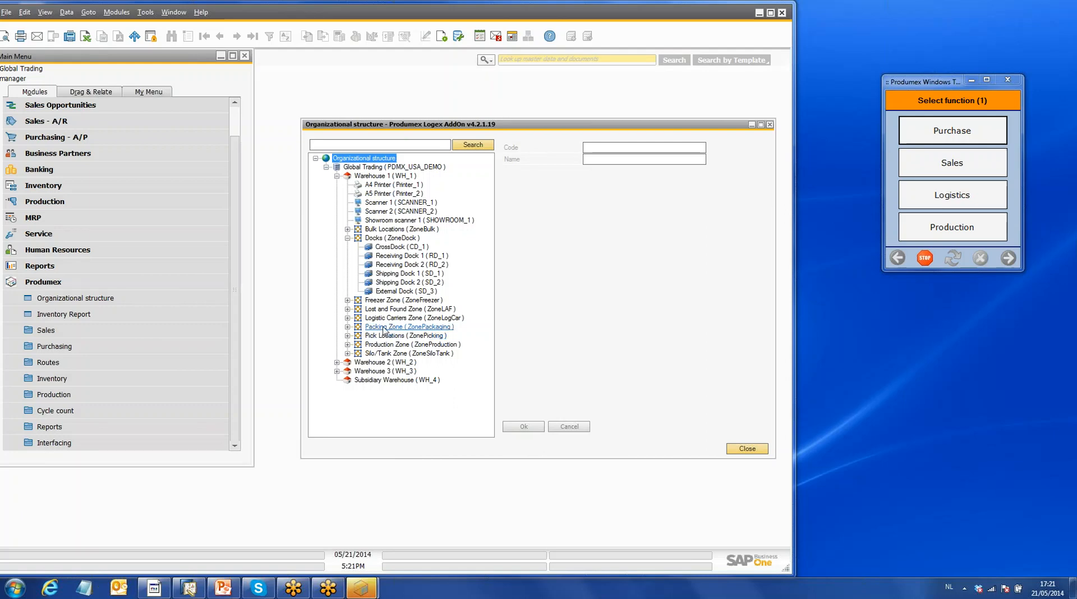
{"action": "left_click", "coordinate": [348, 327]}
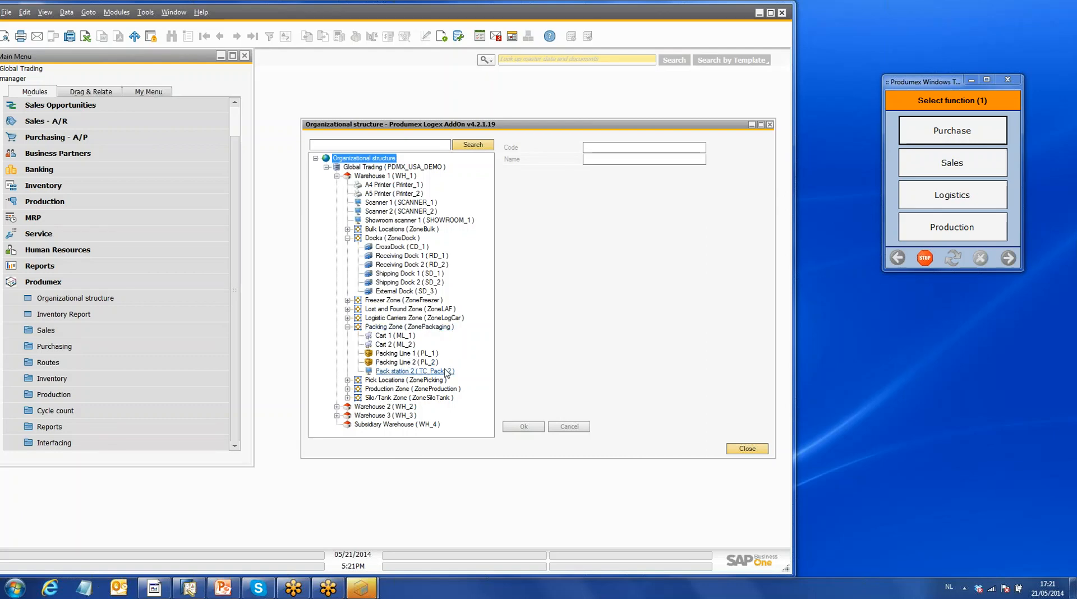
{"action": "left_click", "coordinate": [347, 389]}
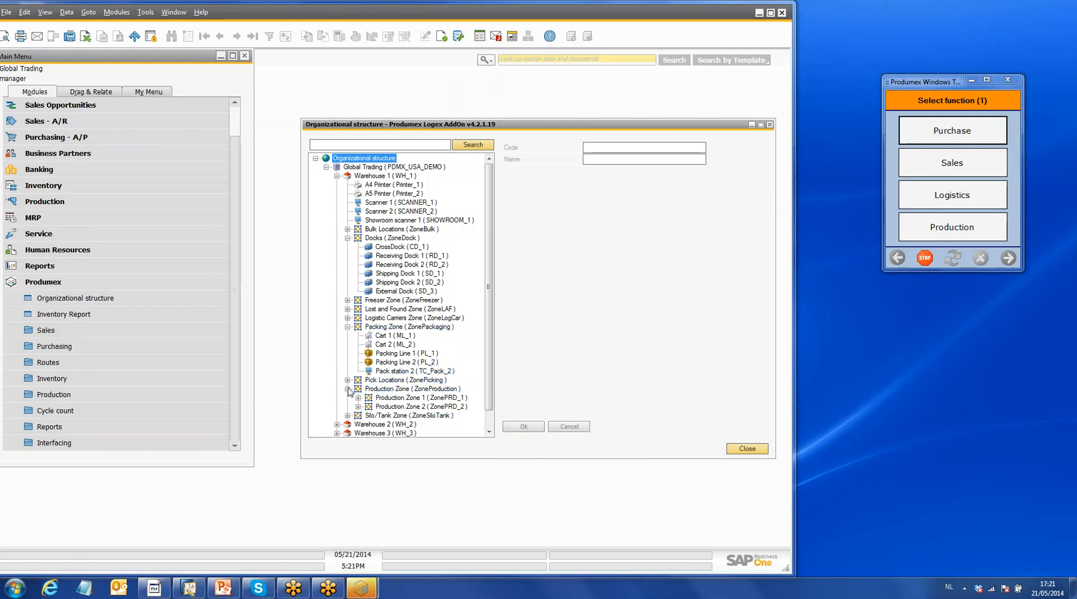
{"action": "left_click", "coordinate": [358, 397]}
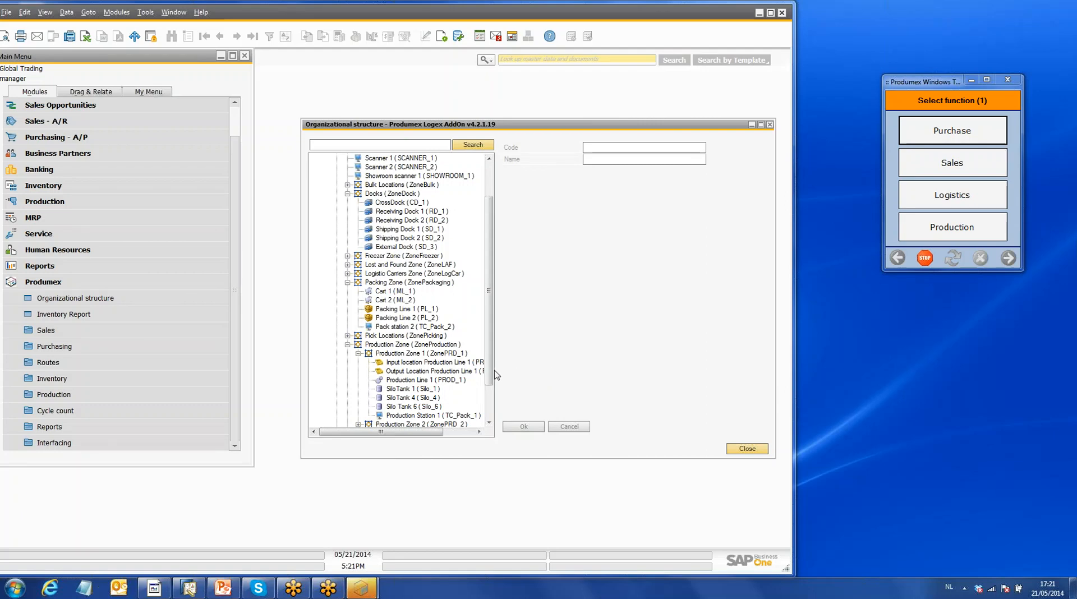
{"action": "left_click_drag", "start_coordinate": [490, 375], "coordinate": [496, 411]}
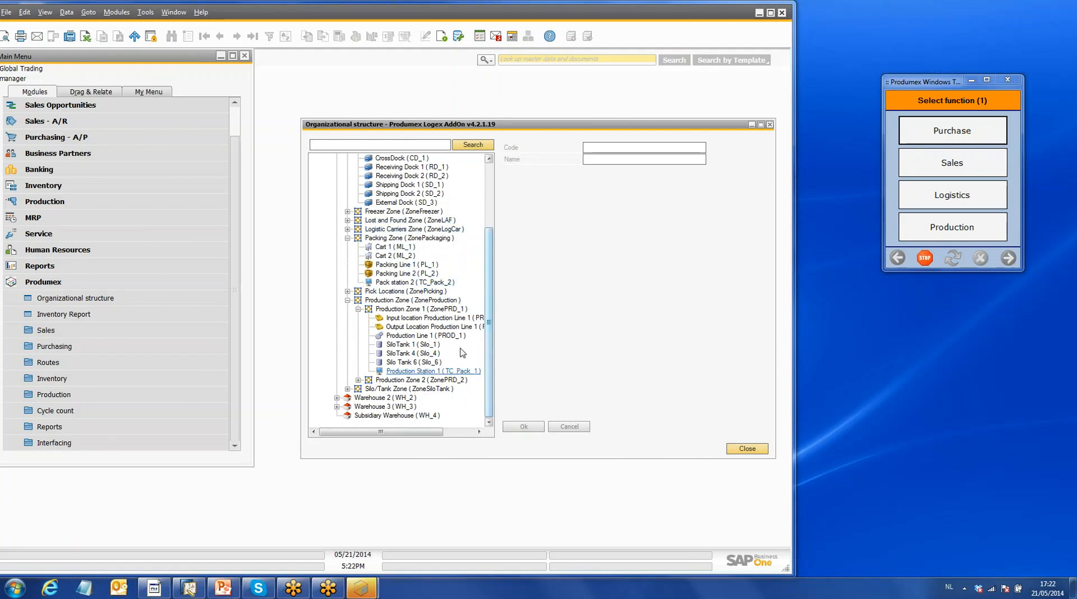
- Browse Warehouse 1's Pick Locations zone and view the settings of locations P.0028, P.0029 and P.0030
{"action": "left_click", "coordinate": [347, 291]}
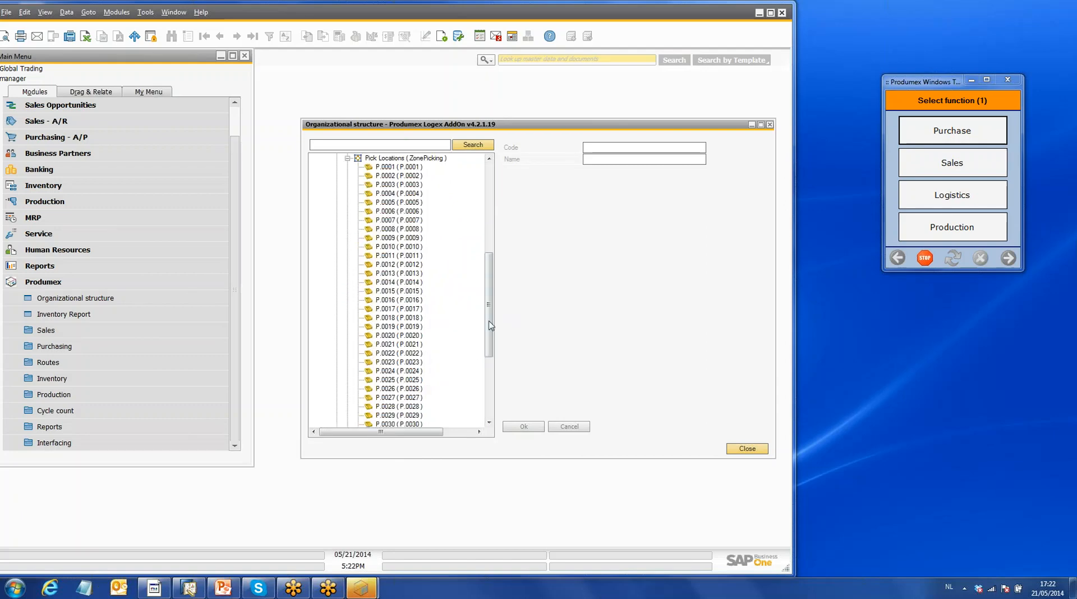
{"action": "left_click_drag", "start_coordinate": [492, 337], "coordinate": [491, 365]}
{"action": "scroll", "coordinate": [491, 362], "scroll_direction": "down", "scroll_amount": 3}
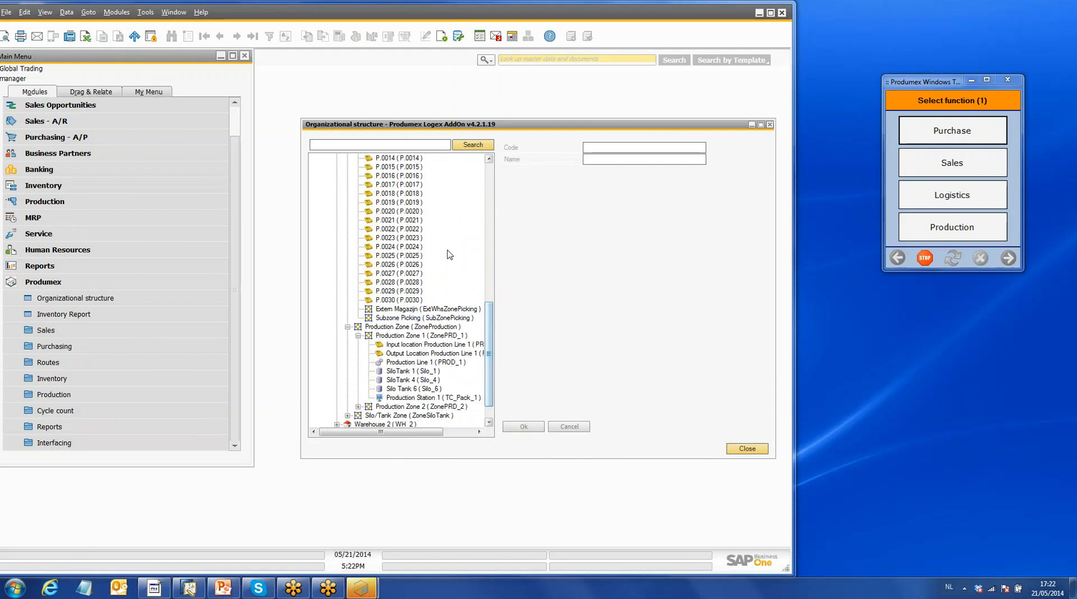
{"action": "left_click_drag", "start_coordinate": [491, 334], "coordinate": [493, 300]}
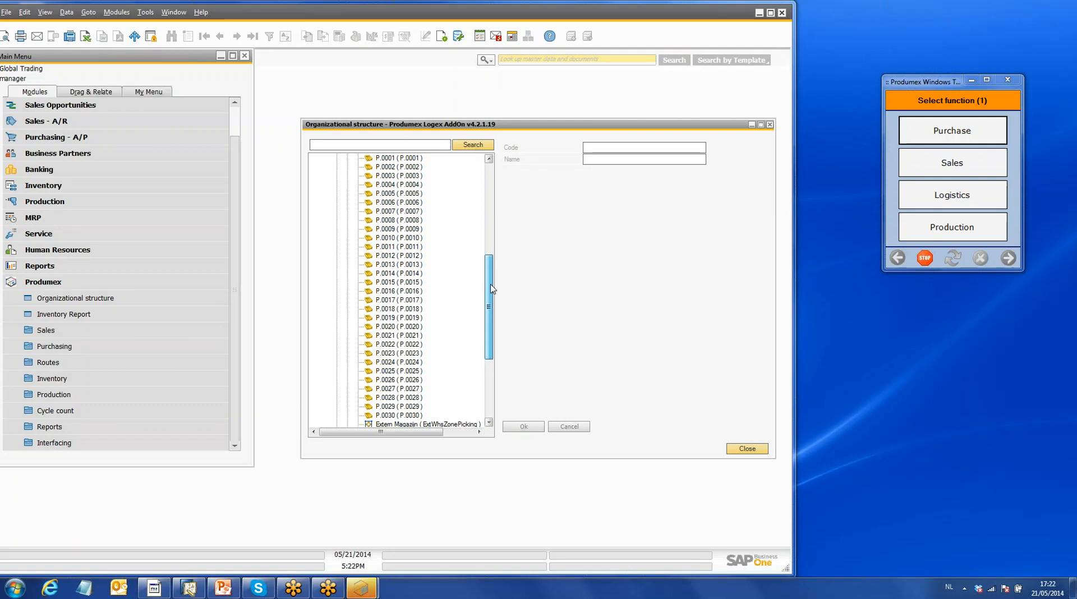
{"action": "scroll", "coordinate": [493, 301], "scroll_direction": "down", "scroll_amount": 1}
{"action": "left_click", "coordinate": [412, 372]}
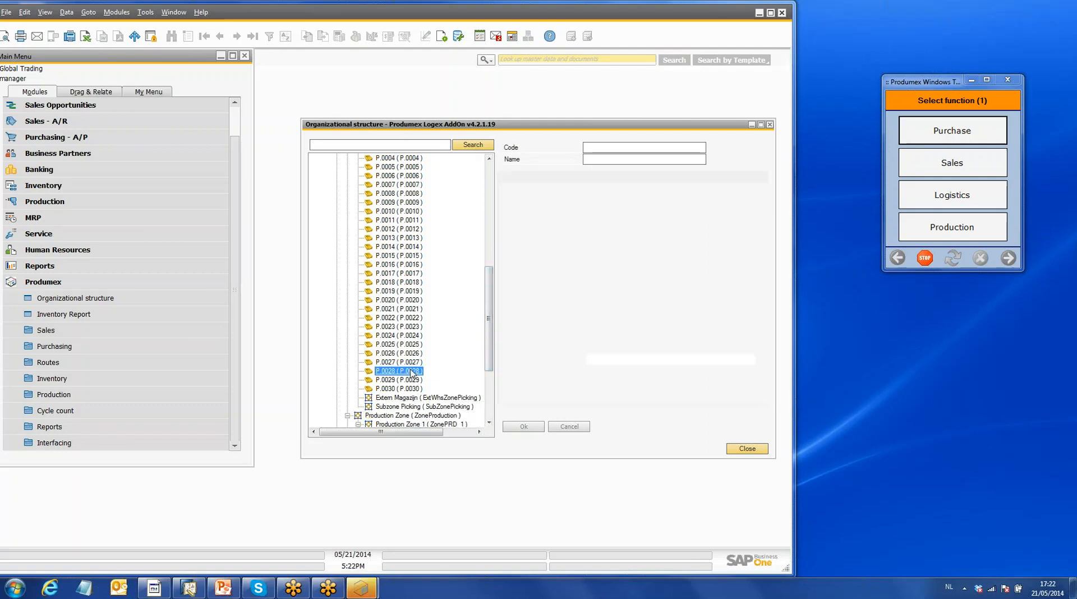
{"action": "left_click", "coordinate": [409, 380]}
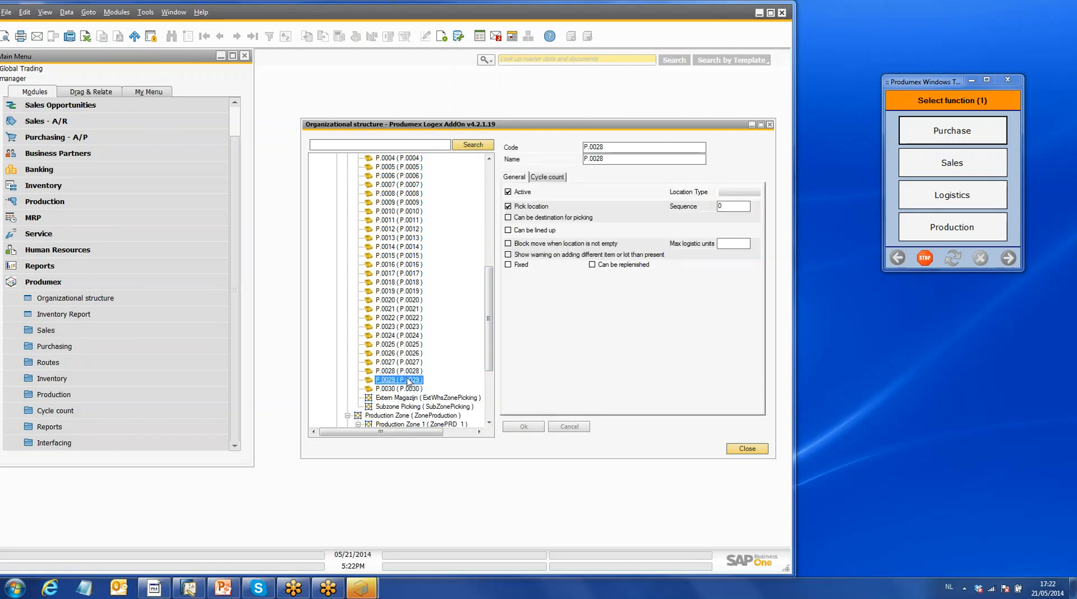
{"action": "left_click", "coordinate": [410, 389]}
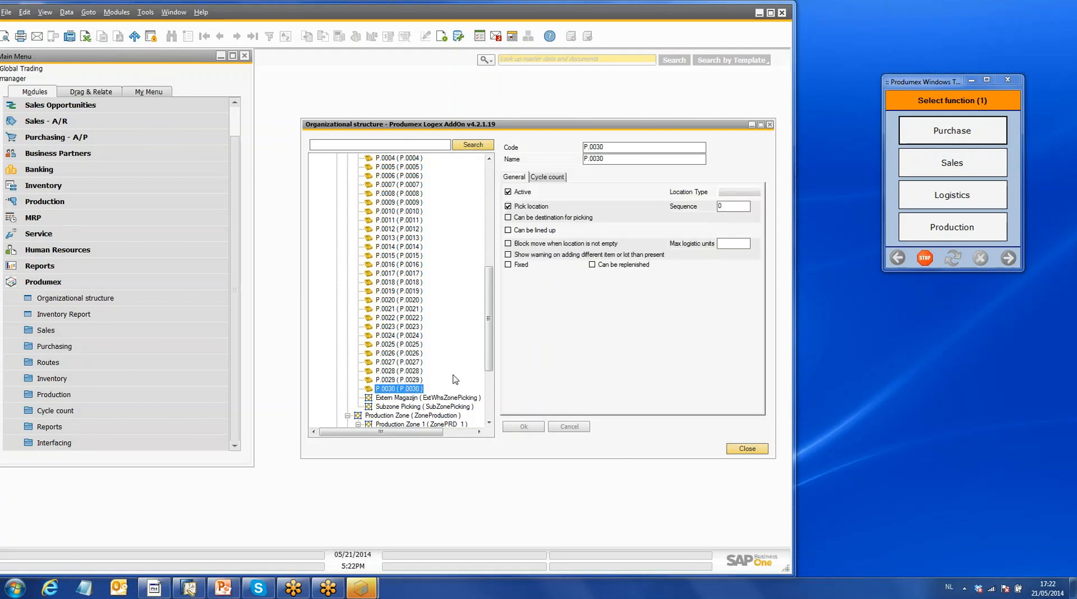
- View pick location P.0004's fixed item settings, including its minimum, maximum and replenish quantities
{"action": "left_click_drag", "start_coordinate": [489, 316], "coordinate": [488, 282]}
{"action": "left_click", "coordinate": [404, 248]}
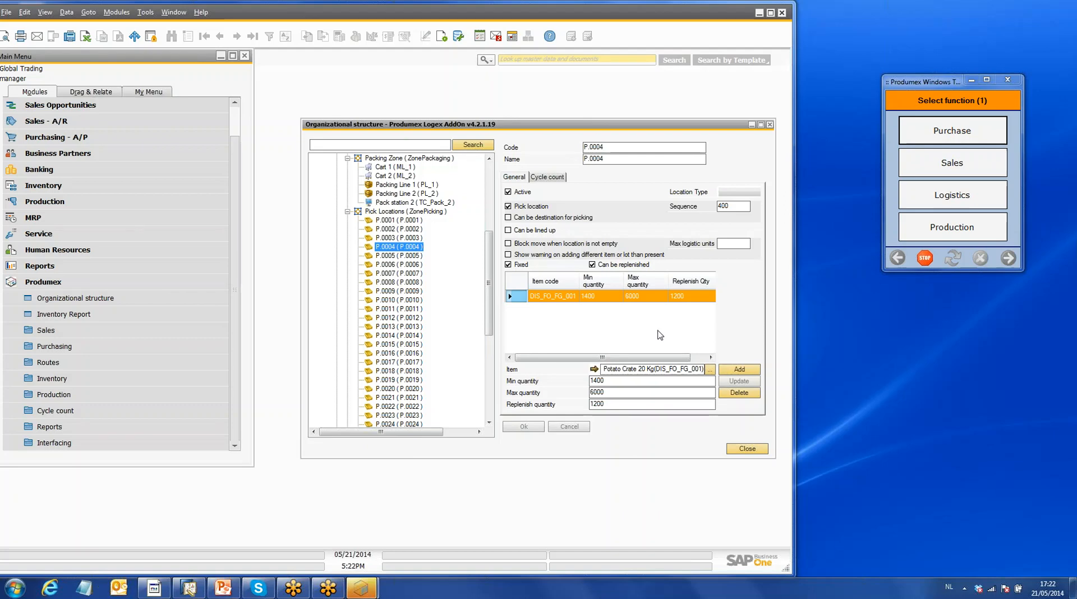
{"action": "left_click", "coordinate": [612, 406]}
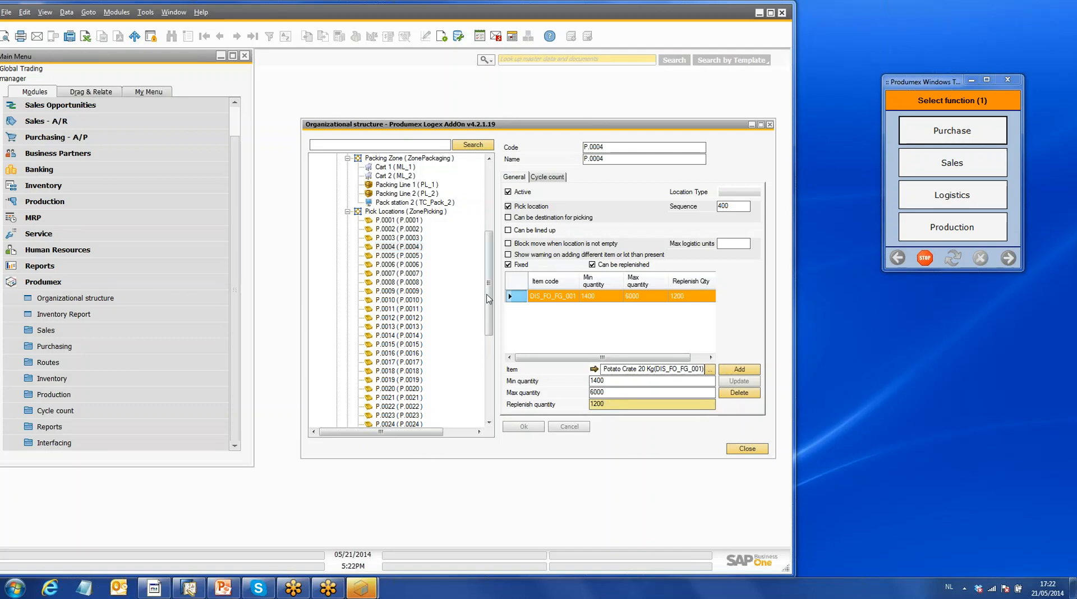
- Open the Global Trading company's settings and review its defined zone types
{"action": "left_click_drag", "start_coordinate": [491, 280], "coordinate": [494, 265]}
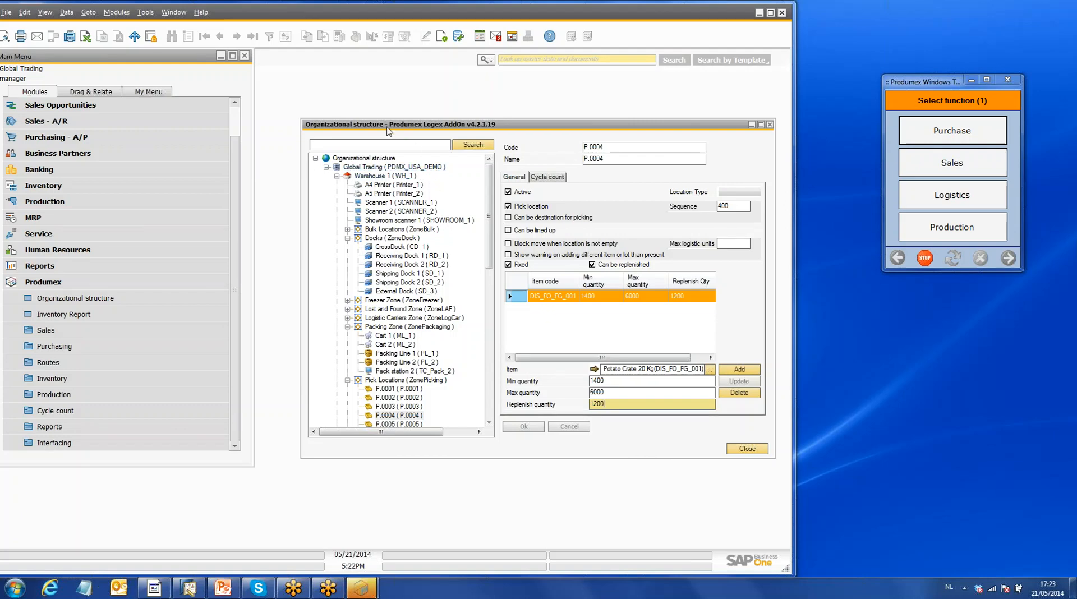
{"action": "left_click", "coordinate": [397, 167]}
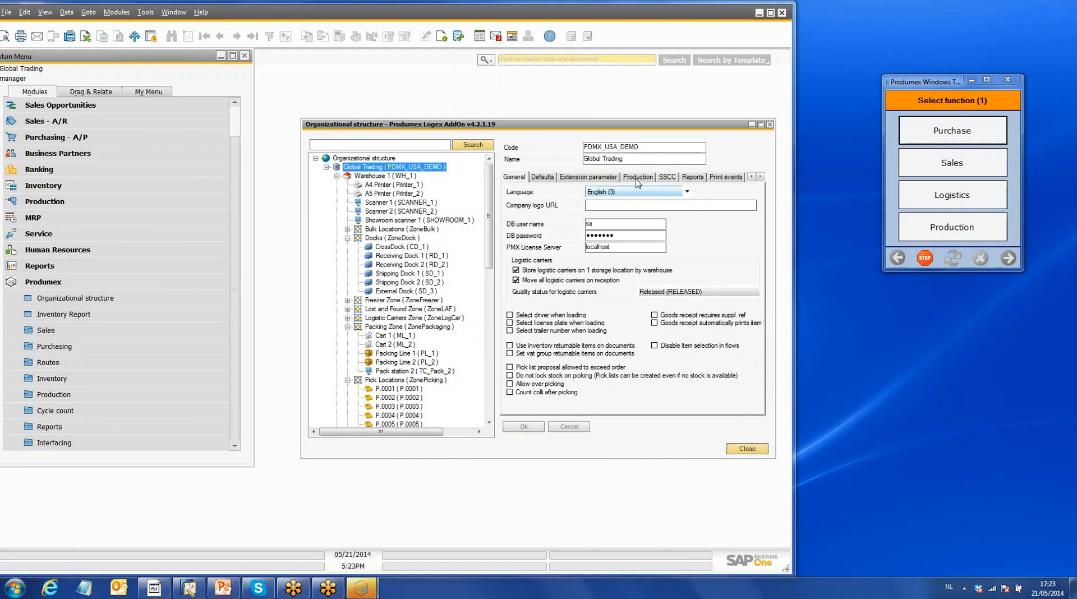
{"action": "left_click", "coordinate": [760, 176]}
{"action": "left_click", "coordinate": [760, 176]}
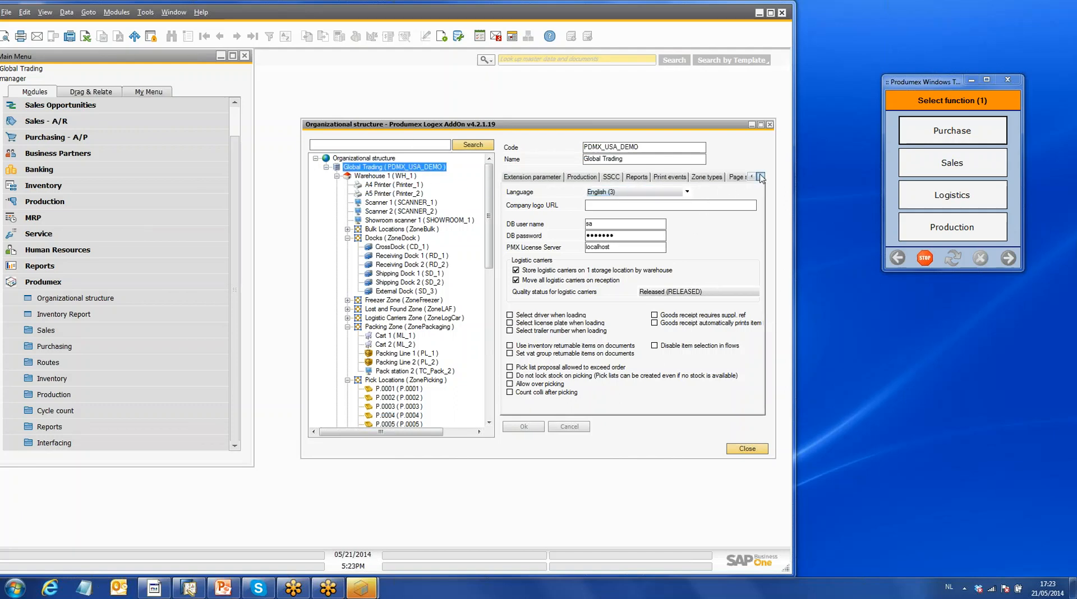
{"action": "left_click", "coordinate": [707, 177]}
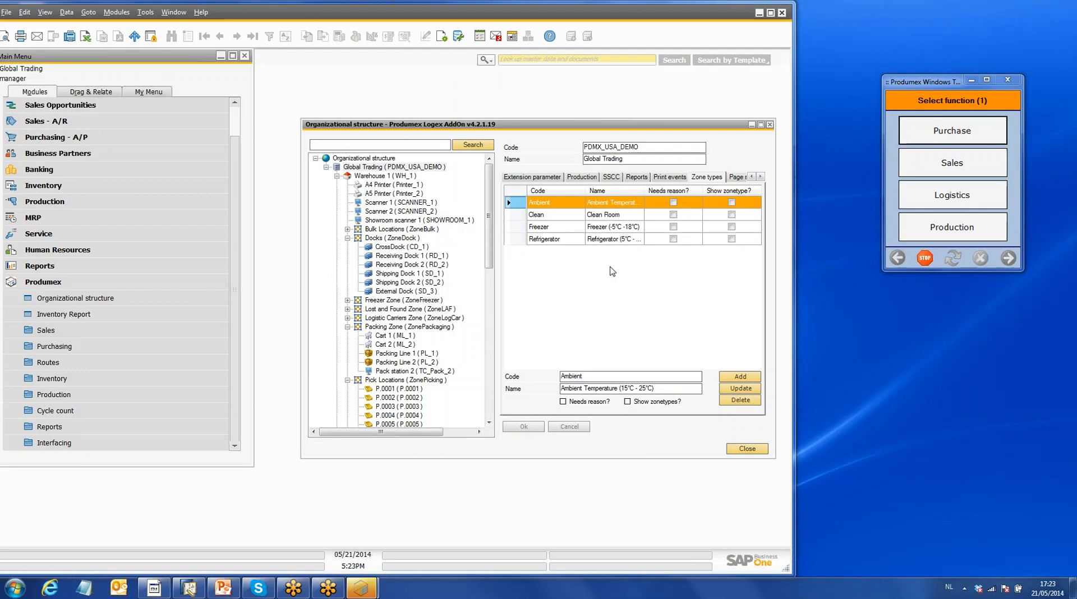
- Review the Global Trading company's report definitions and print events
{"action": "left_click", "coordinate": [760, 176]}
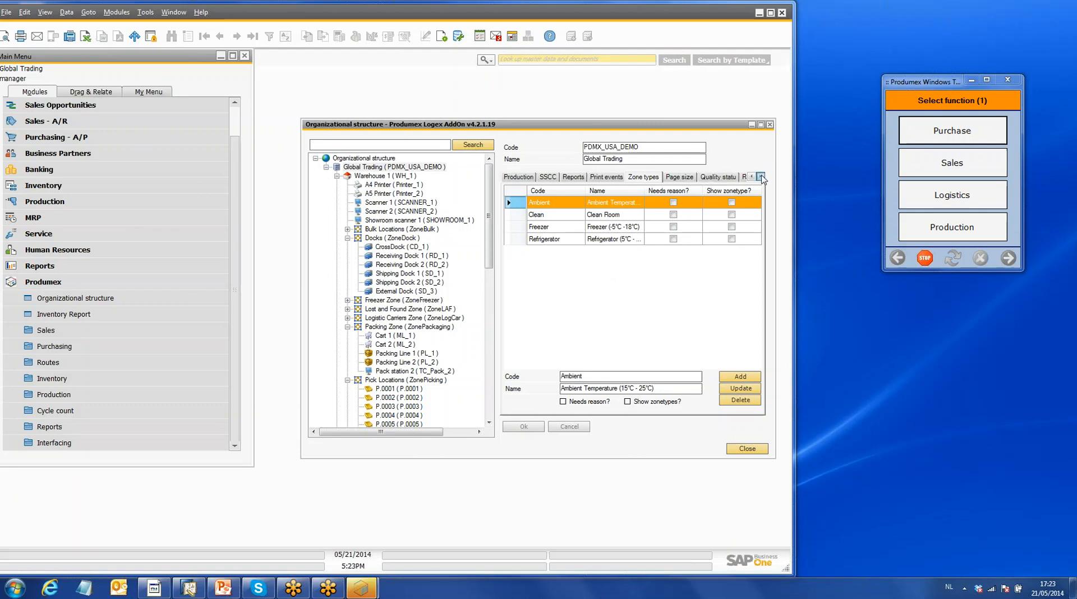
{"action": "left_click", "coordinate": [576, 178]}
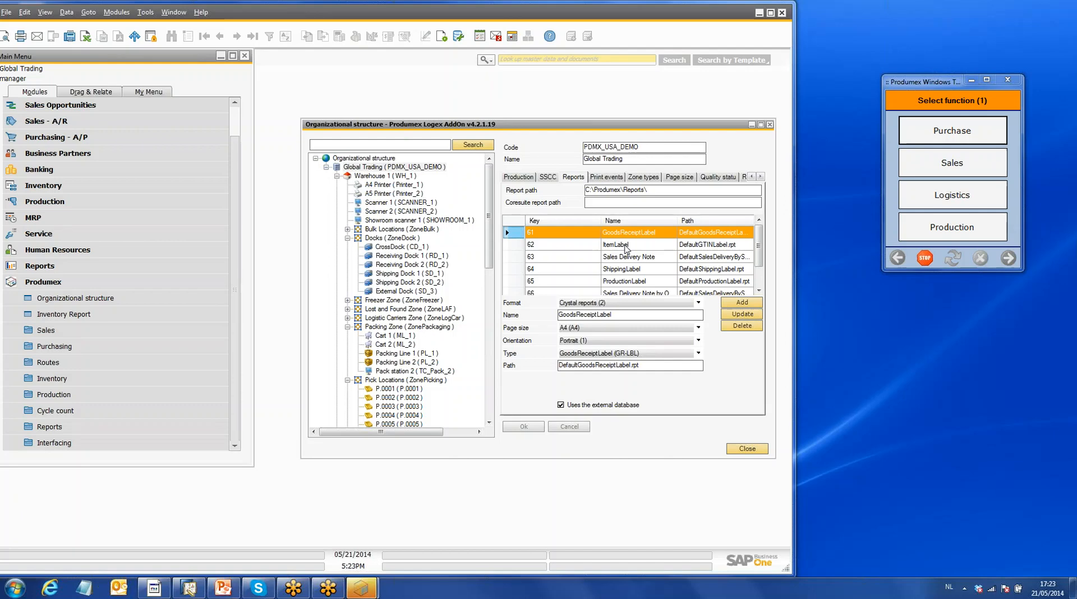
{"action": "left_click", "coordinate": [613, 178]}
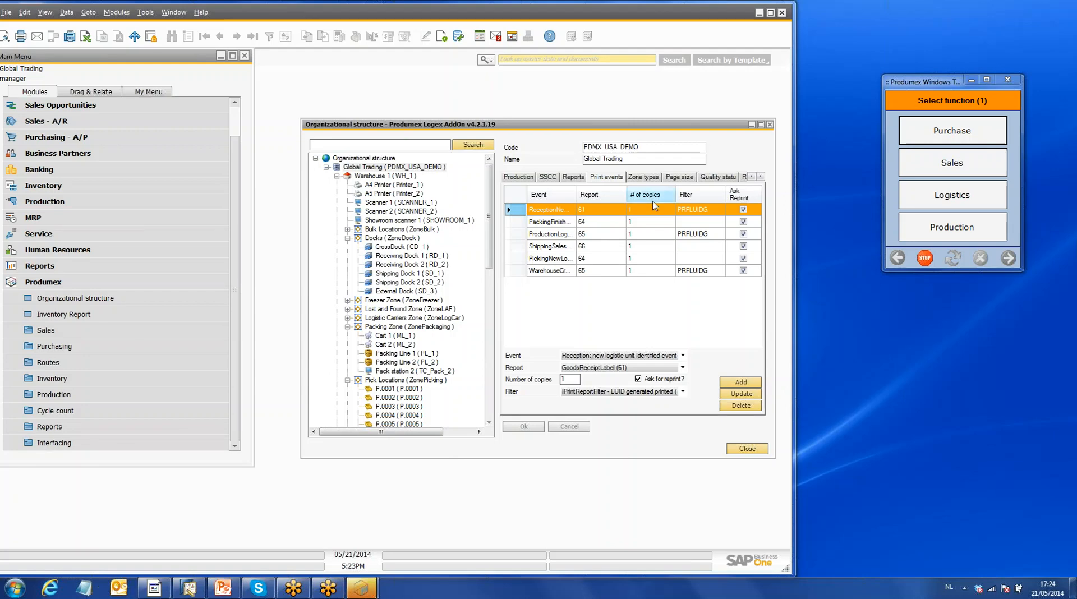
- Review the company's quality statuses and the allowed status transitions for the Blocked status
{"action": "left_click", "coordinate": [707, 178]}
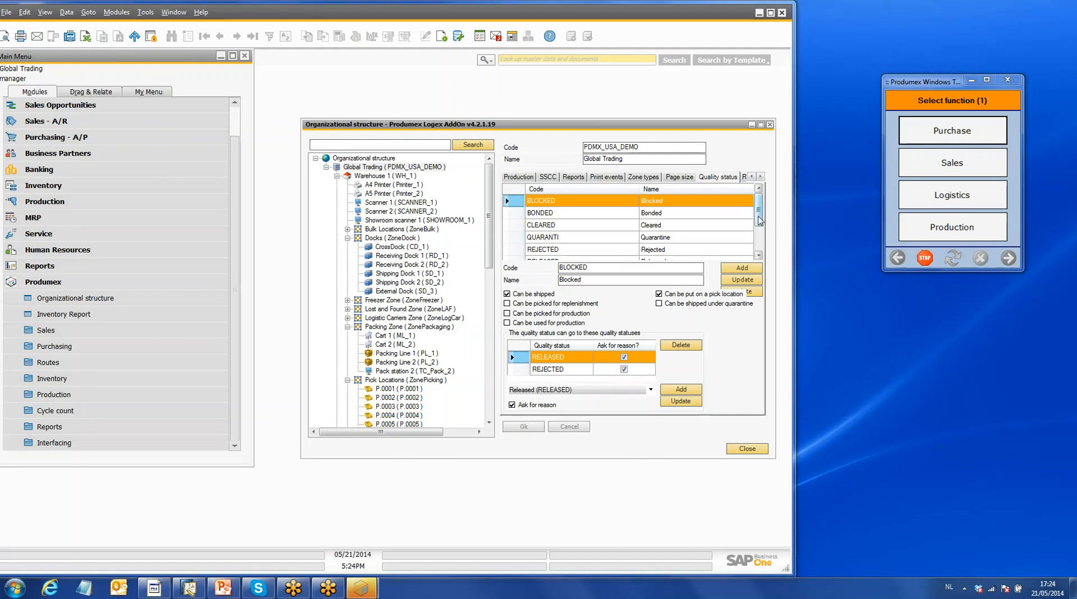
{"action": "left_click_drag", "start_coordinate": [759, 216], "coordinate": [735, 257]}
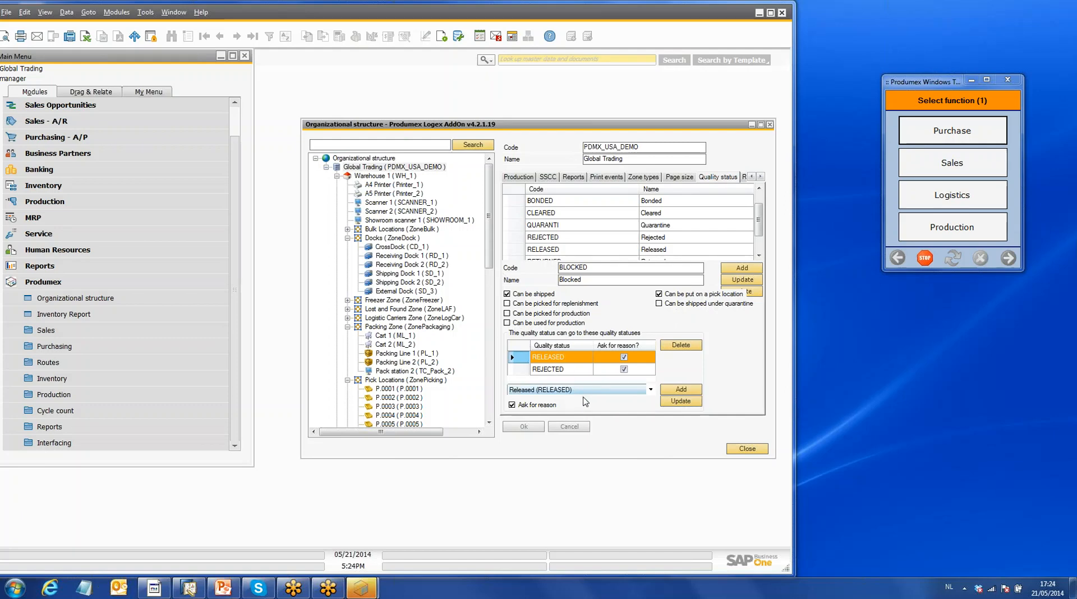
{"action": "left_click", "coordinate": [760, 179]}
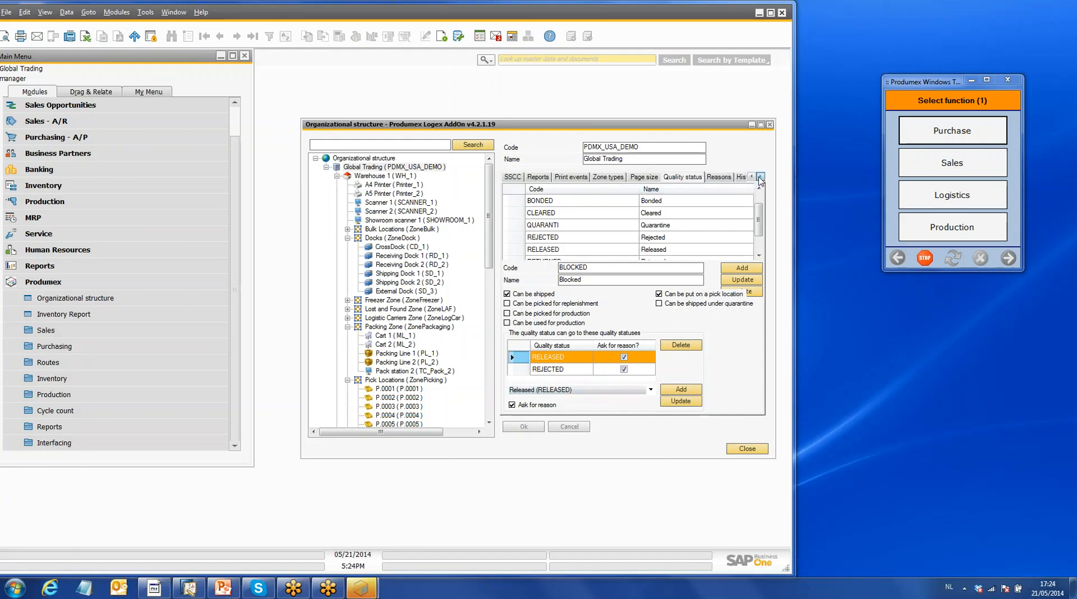
- Review the company's reason definitions and their usage options, including Damaged goods, and close the organizational structure
{"action": "left_click", "coordinate": [715, 178]}
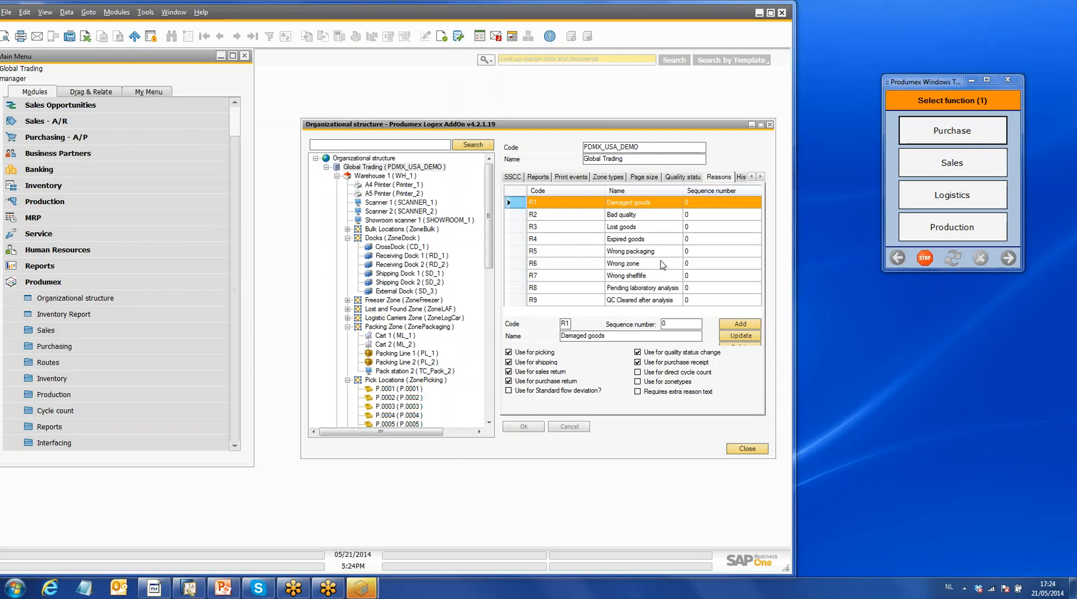
{"action": "left_click", "coordinate": [770, 125]}
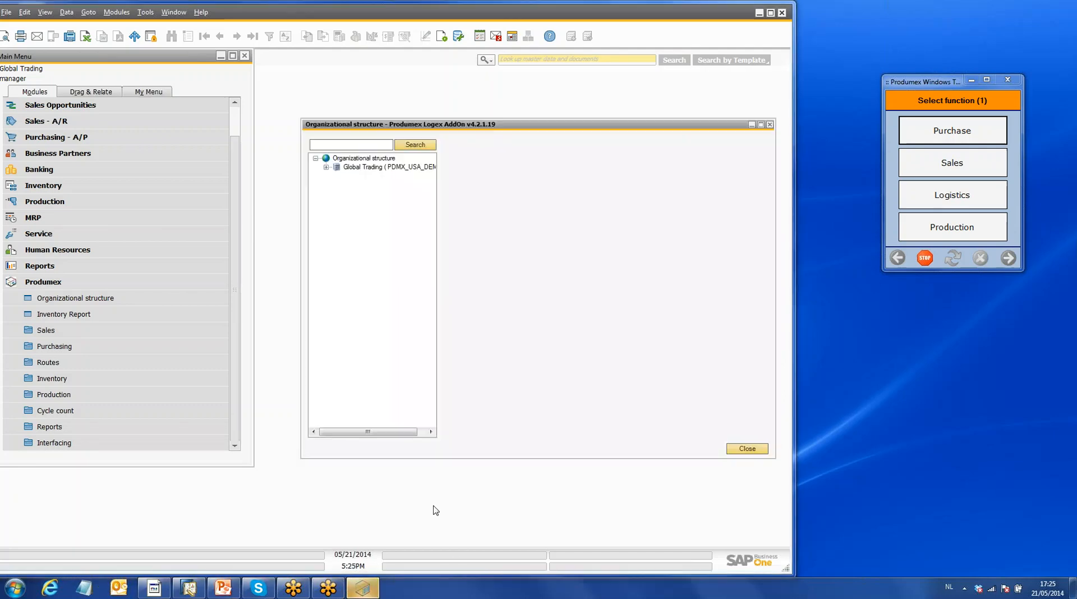
{"action": "left_click", "coordinate": [769, 124]}
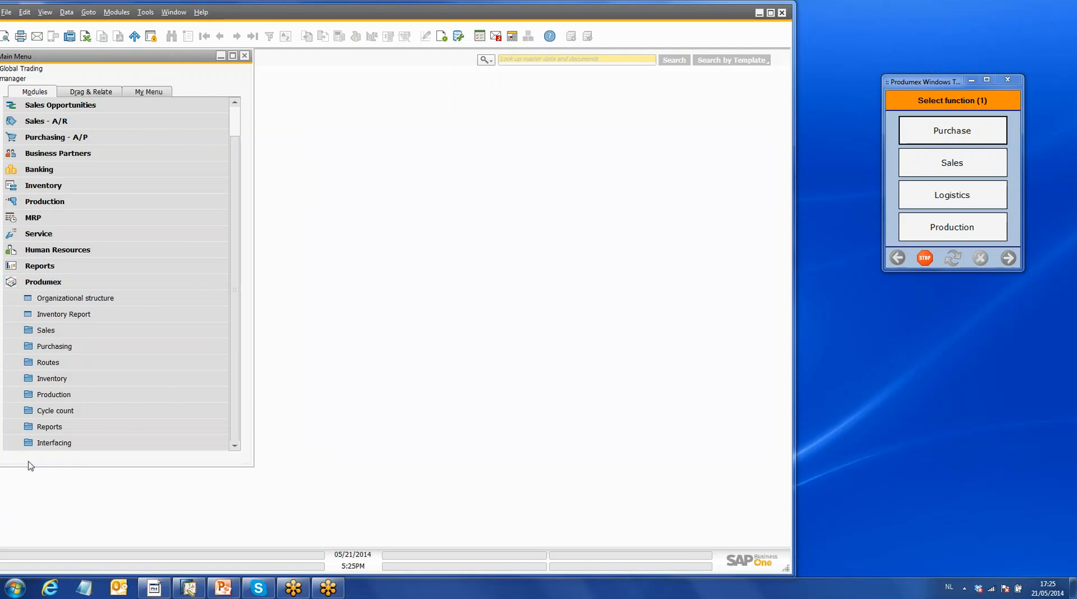
- Open the item master data record of item DIS_FO_FG_011 (Cheddar Cheese)
{"action": "left_click", "coordinate": [24, 283]}
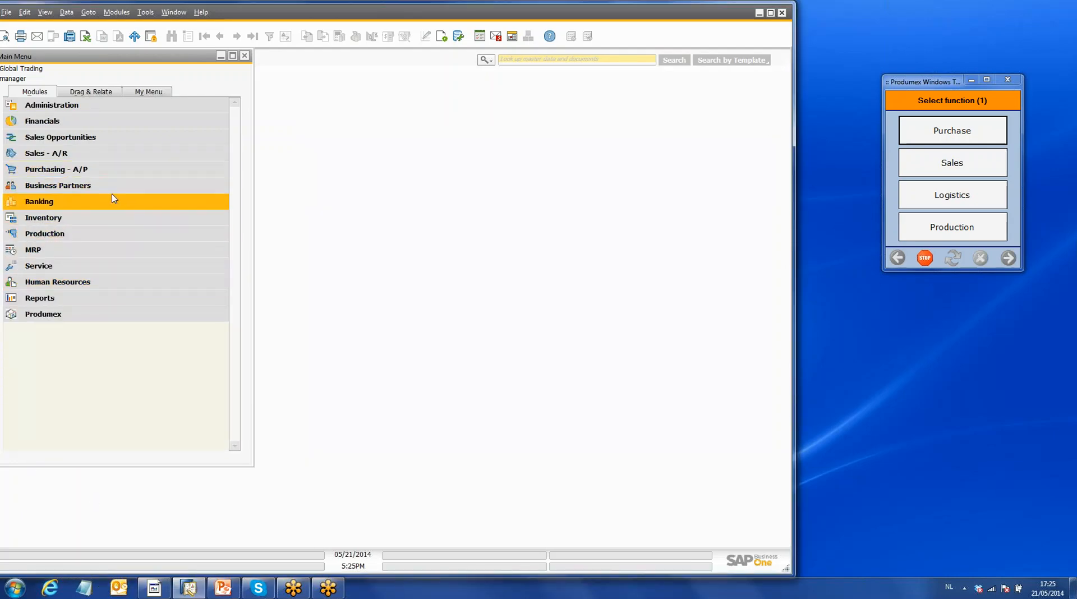
{"action": "left_click", "coordinate": [107, 170]}
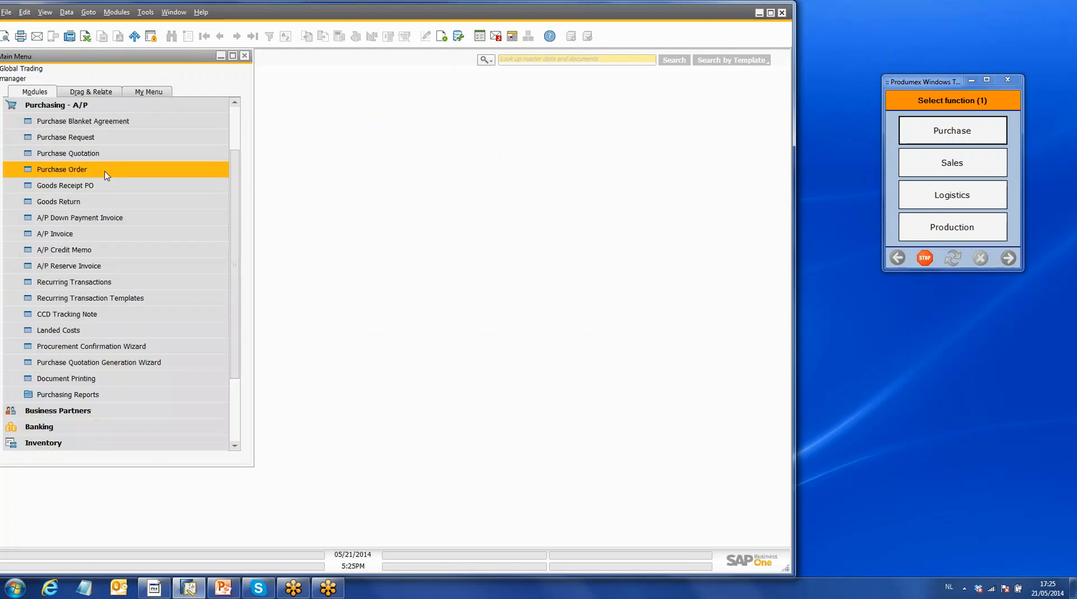
{"action": "left_click", "coordinate": [95, 108]}
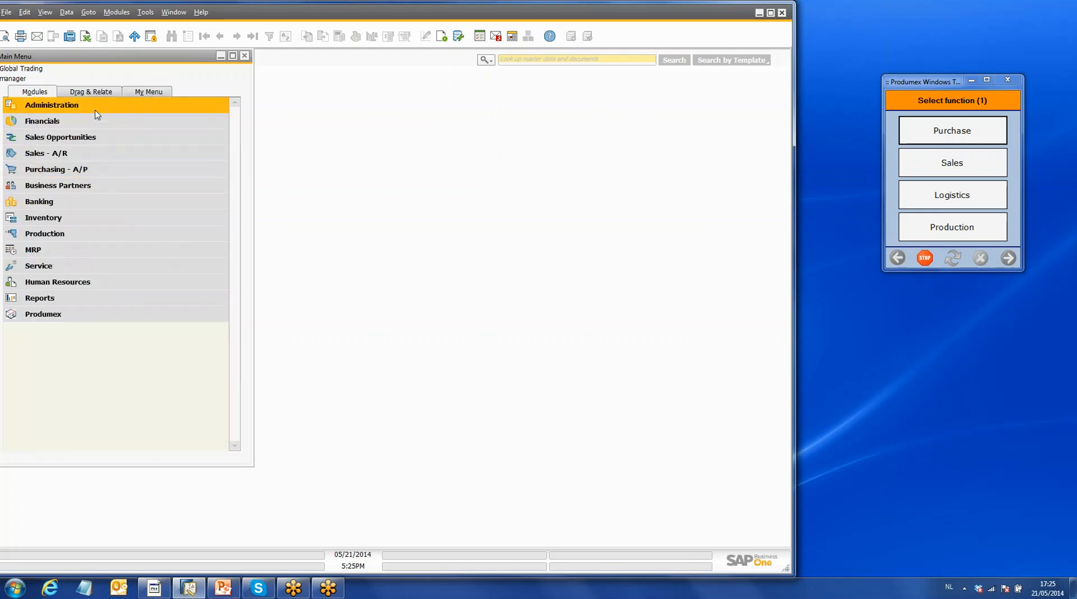
{"action": "left_click", "coordinate": [90, 217]}
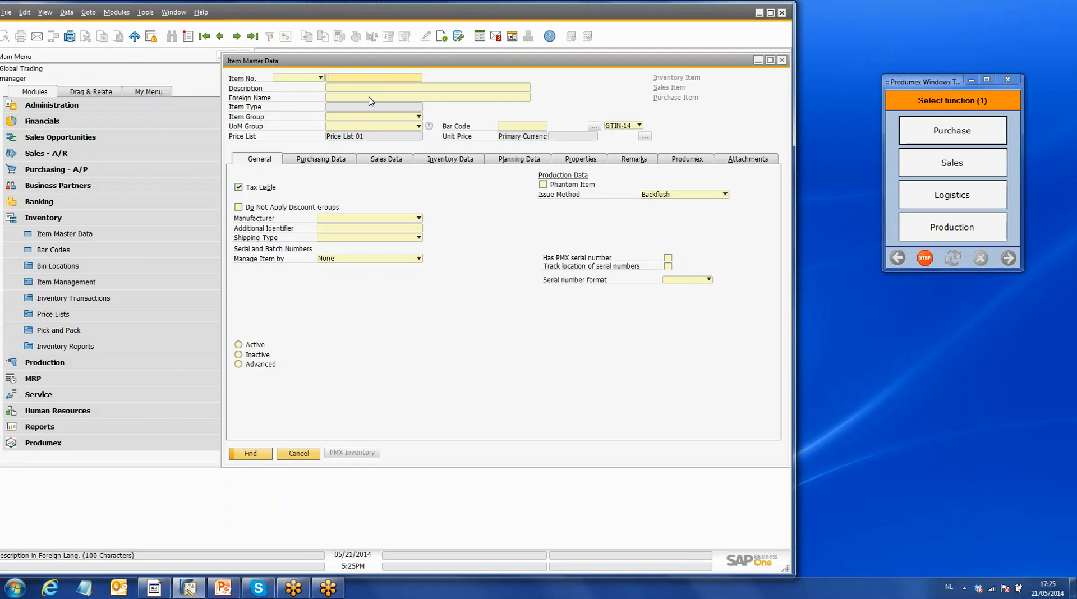
{"action": "left_click", "coordinate": [257, 454]}
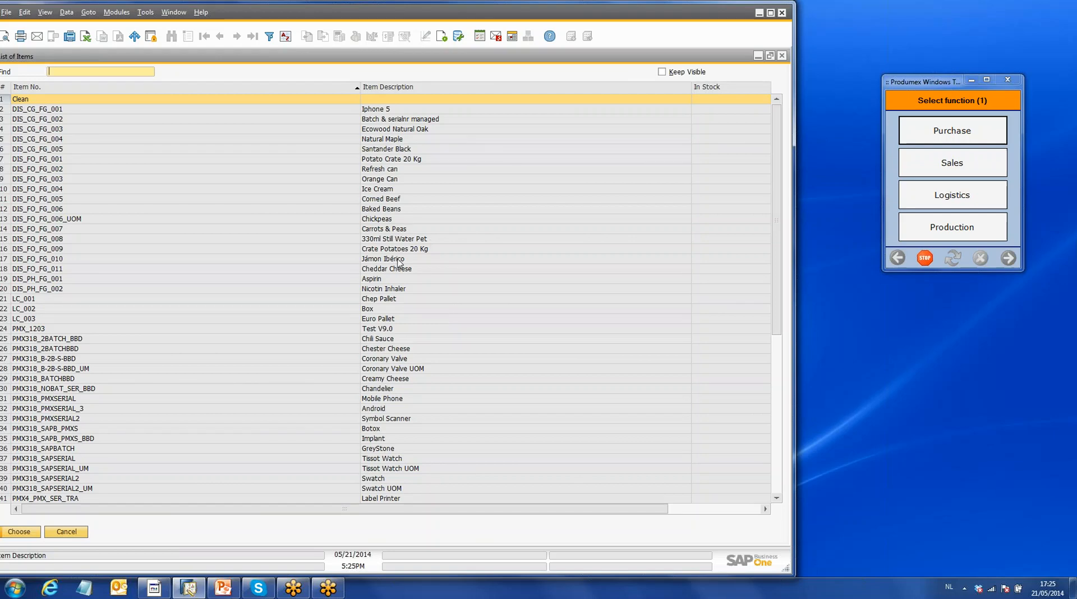
{"action": "left_click", "coordinate": [391, 270]}
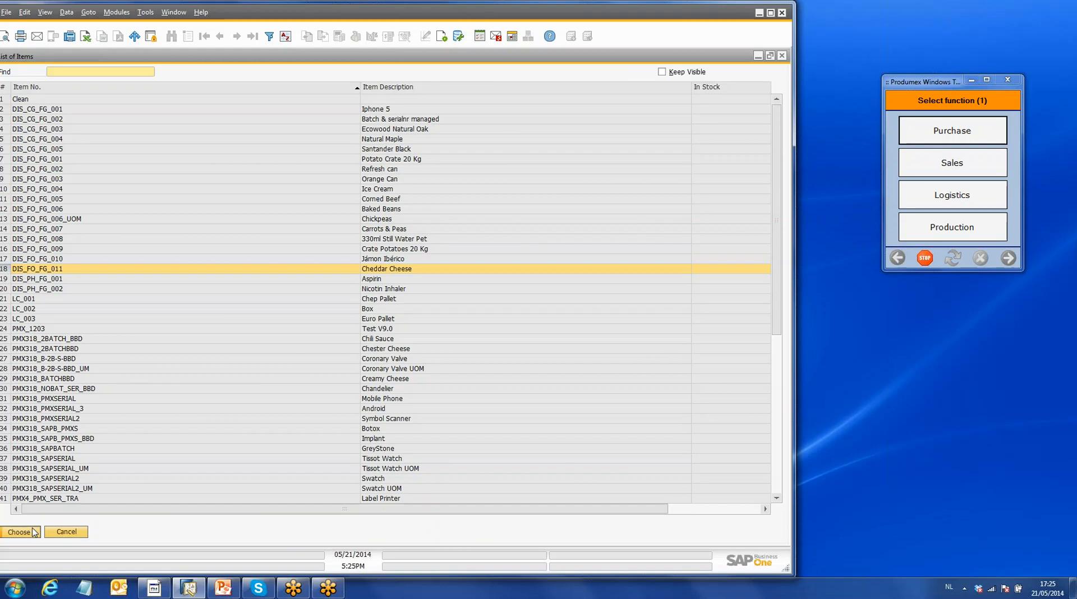
{"action": "left_click", "coordinate": [33, 532]}
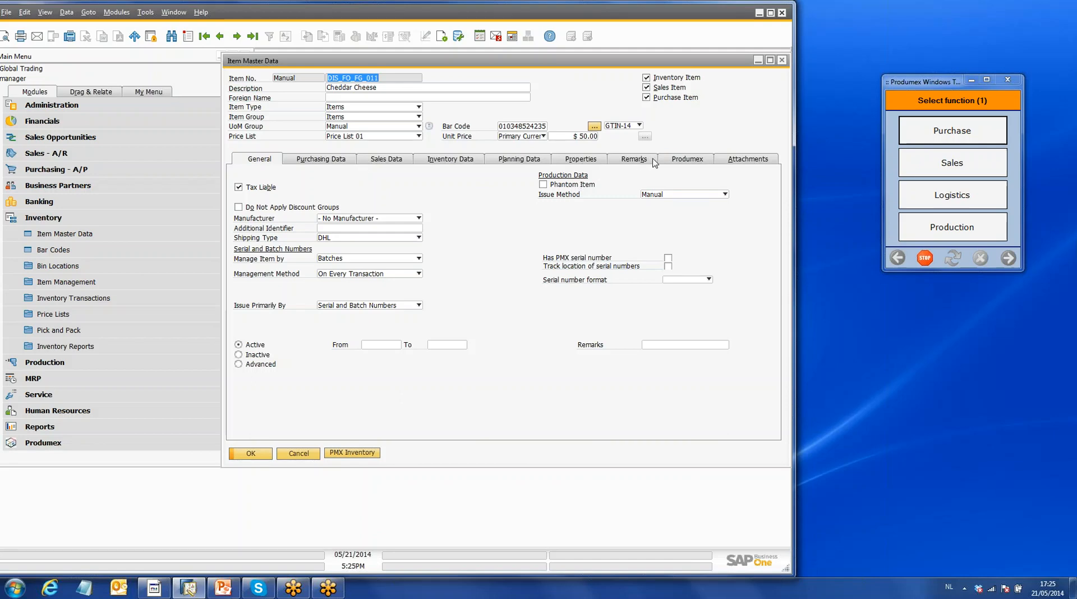
- Review Cheddar Cheese's Produmex settings for inventory, purchase and sales, including its standard location and shelf life
{"action": "left_click", "coordinate": [693, 162]}
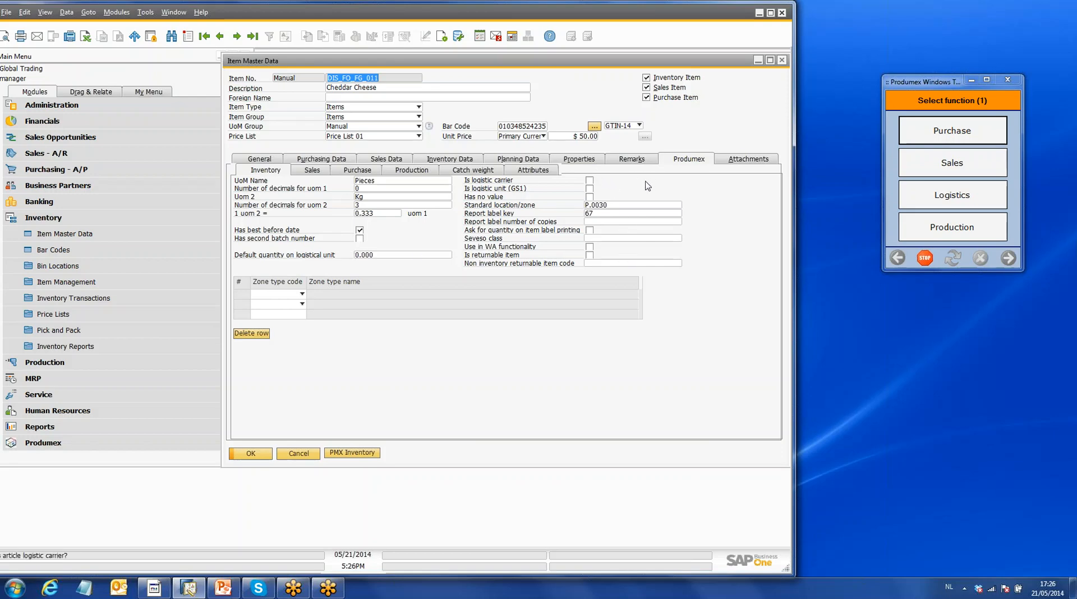
{"action": "left_click", "coordinate": [611, 207]}
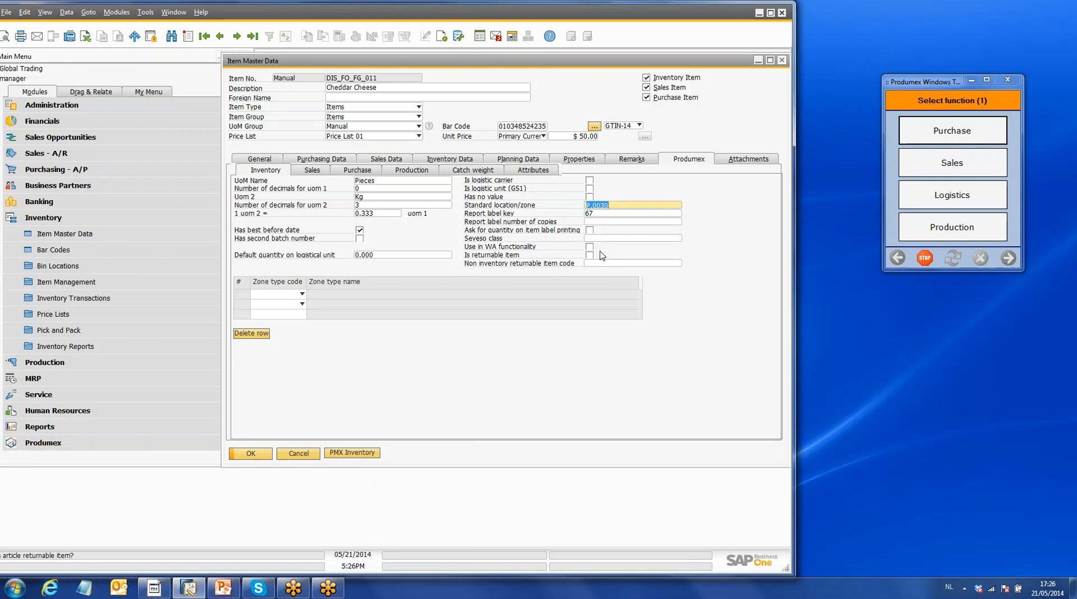
{"action": "left_click", "coordinate": [318, 174]}
{"action": "left_click", "coordinate": [370, 170]}
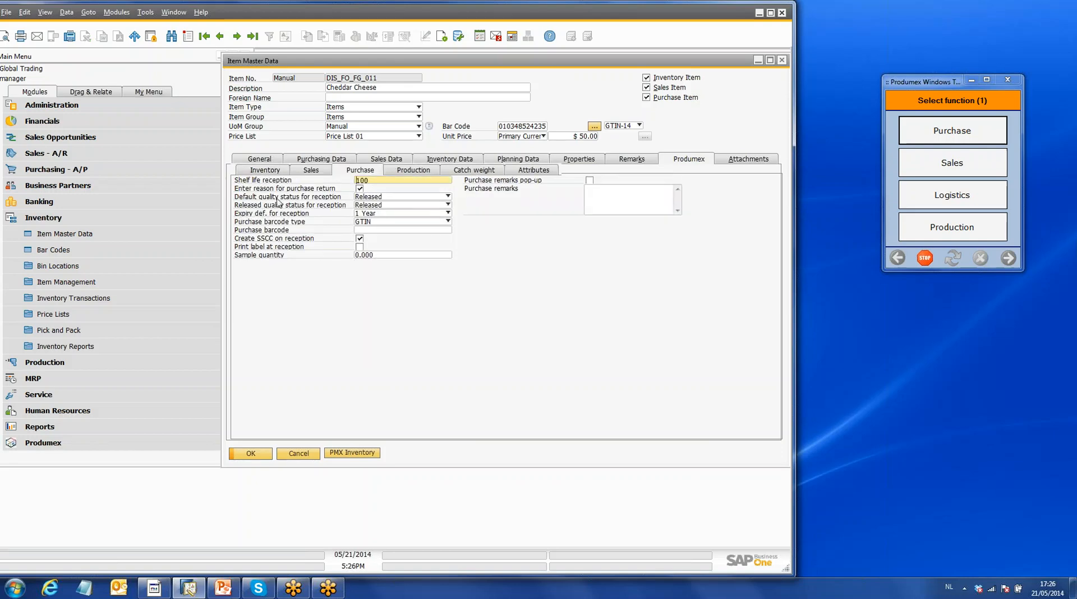
{"action": "left_click", "coordinate": [315, 170]}
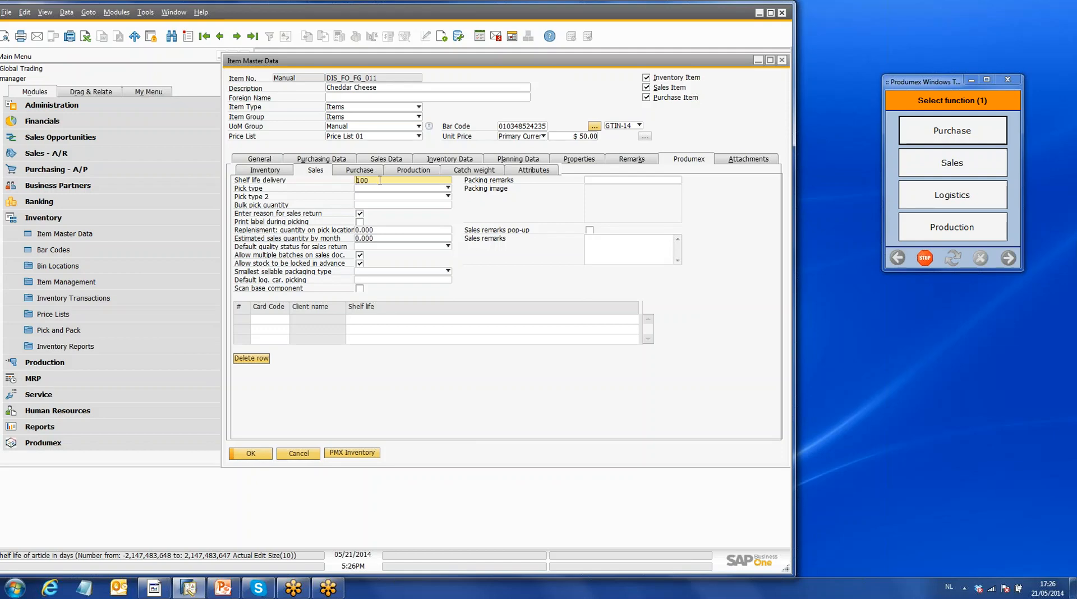
- Review Cheddar Cheese's catch weight settings and the purchase unit-of-measure choices, keeping Pieces and weight
{"action": "left_click", "coordinate": [490, 172]}
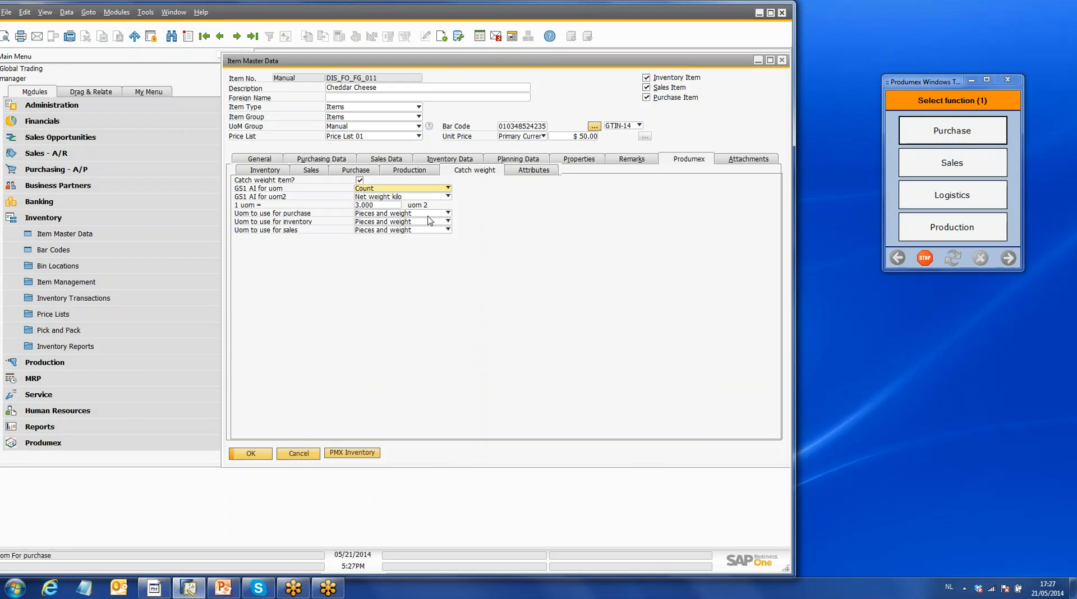
{"action": "left_click", "coordinate": [447, 213]}
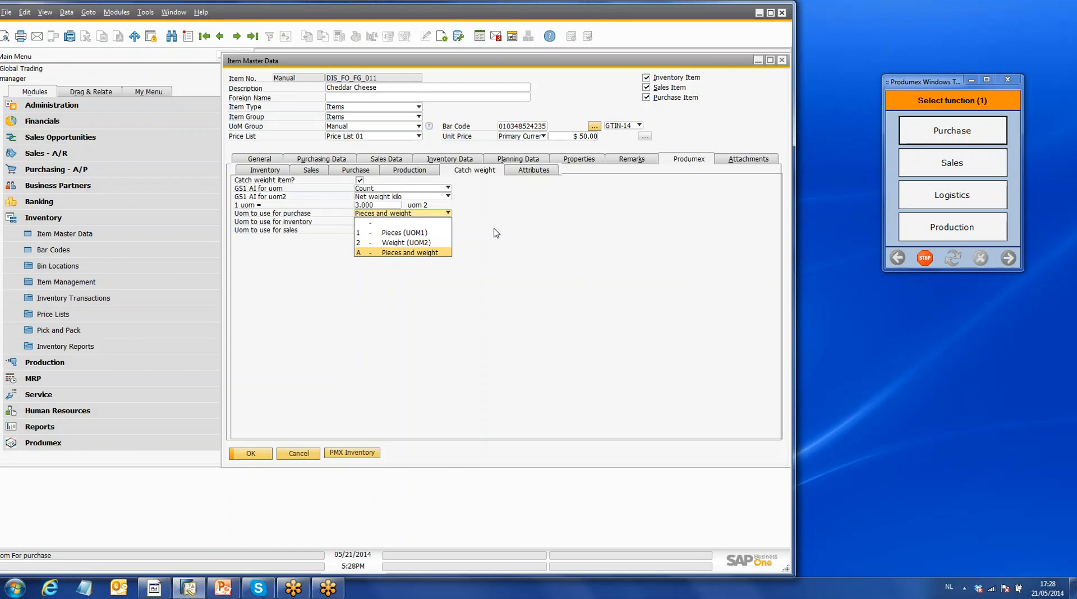
{"action": "left_click", "coordinate": [399, 252]}
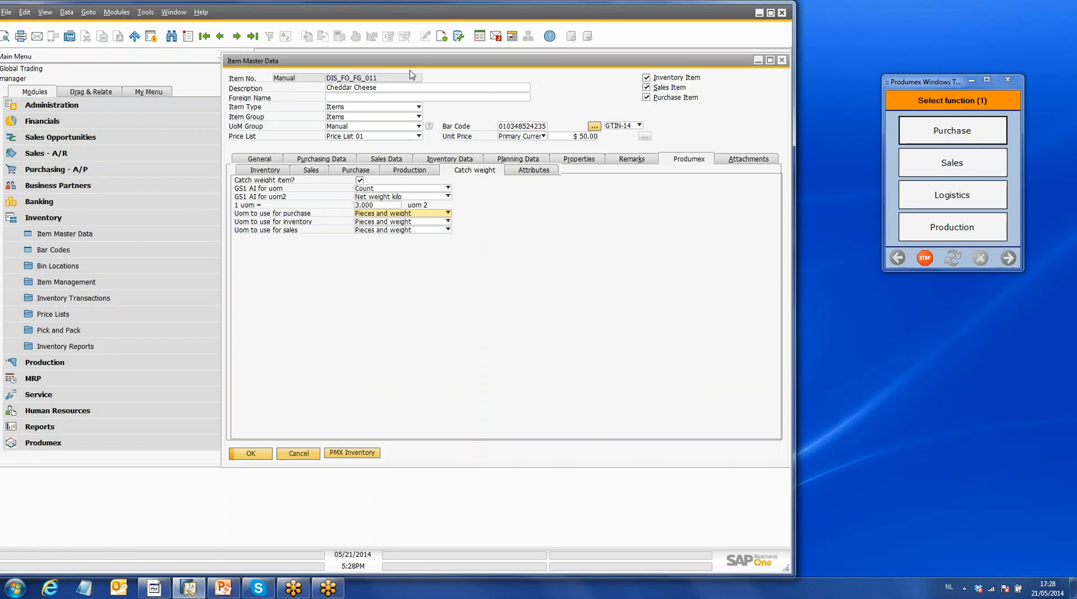
- Search all items and open the master data of DIS_FO_FG_009 (Crate Potatoes 20 Kg)
{"action": "left_click", "coordinate": [171, 36]}
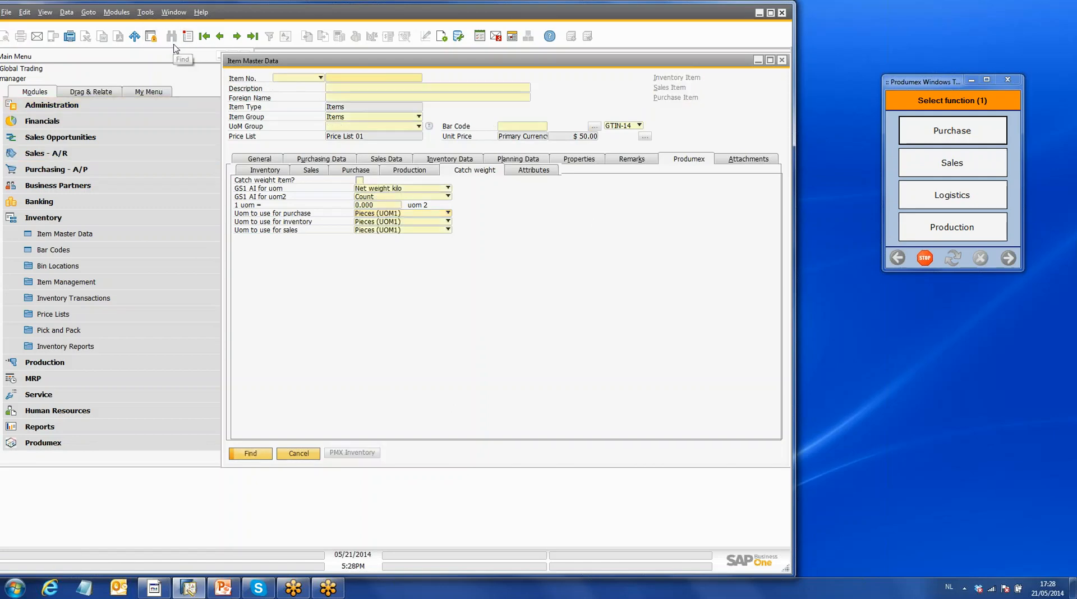
{"action": "type", "text": "*"}
{"action": "left_click", "coordinate": [255, 454]}
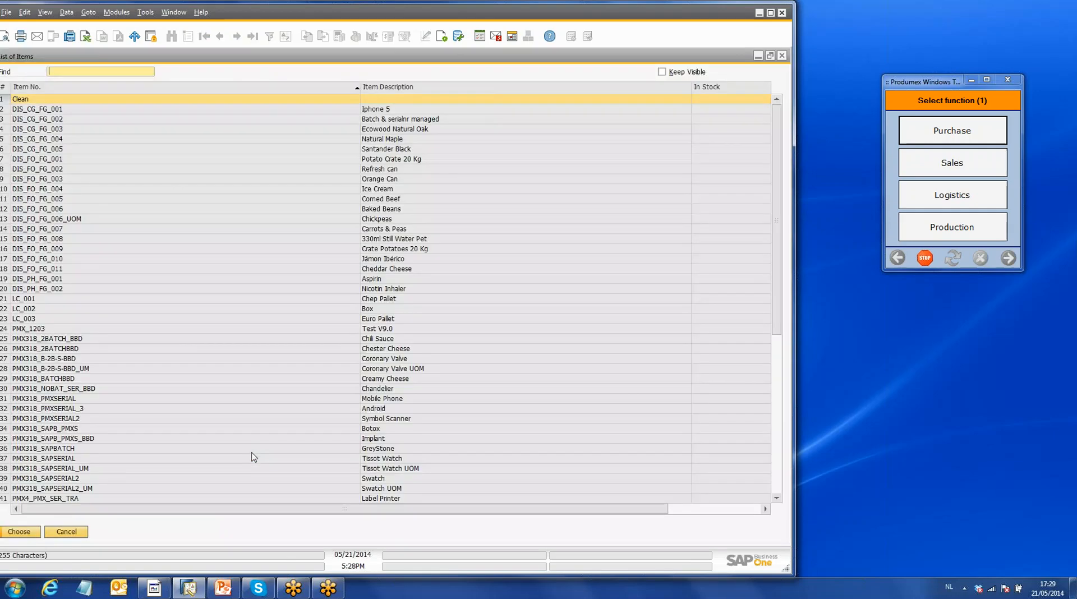
{"action": "left_click", "coordinate": [395, 250]}
{"action": "double_click", "coordinate": [396, 250]}
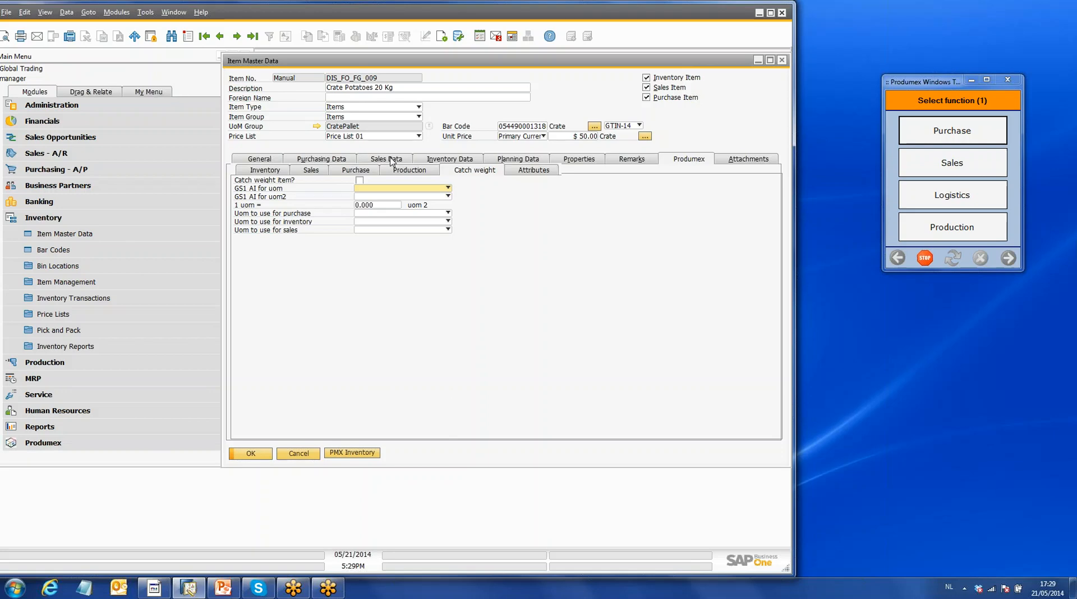
- Review the packaging types and batch attributes of Crate Potatoes 20 Kg, and close the item record
{"action": "left_click", "coordinate": [532, 172]}
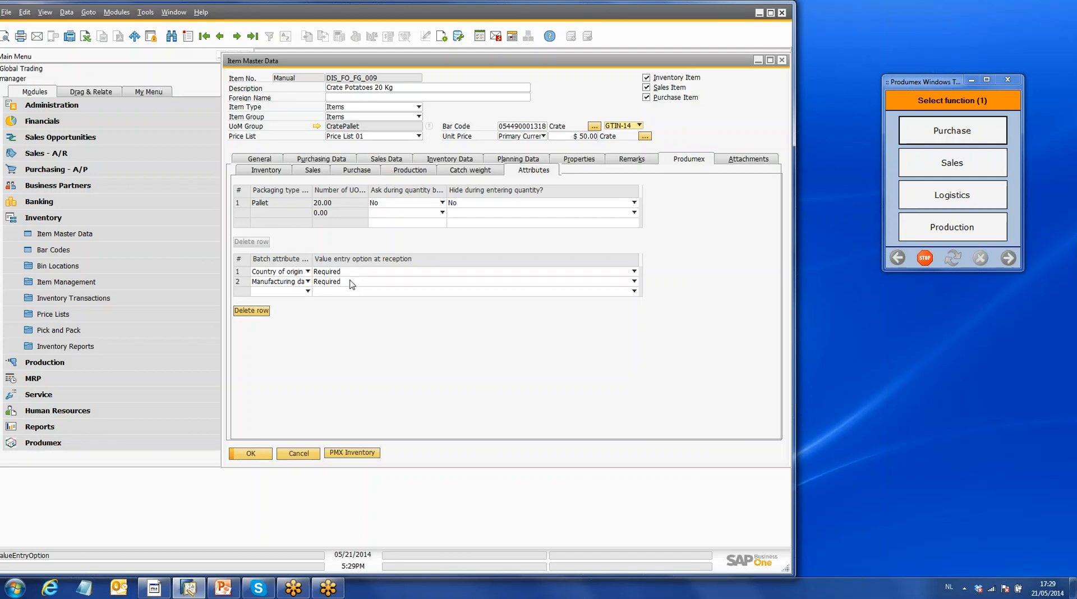
{"action": "left_click", "coordinate": [1066, 26]}
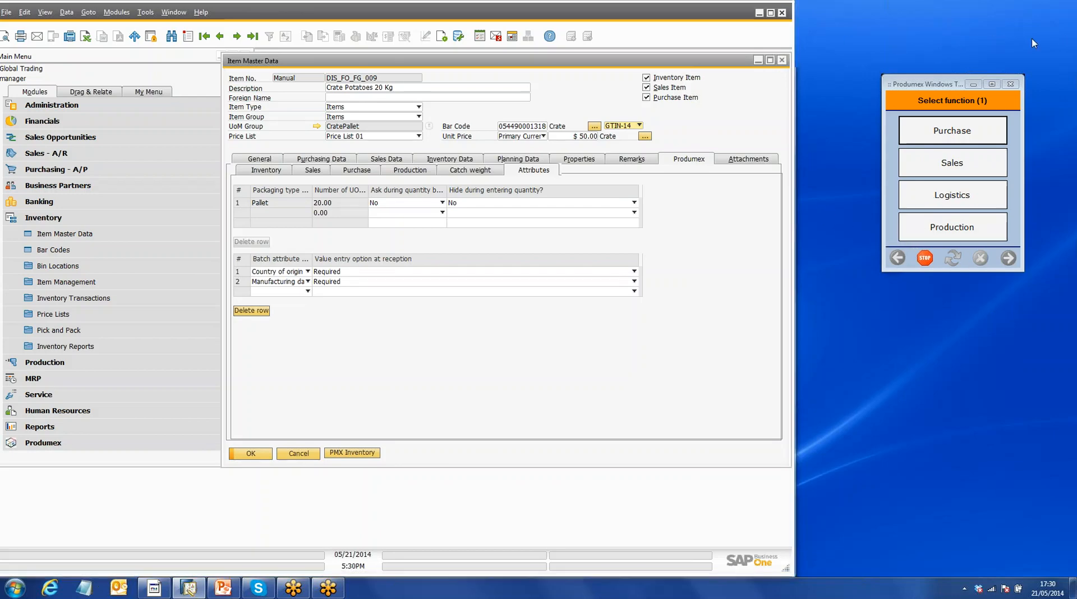
{"action": "left_click", "coordinate": [784, 65]}
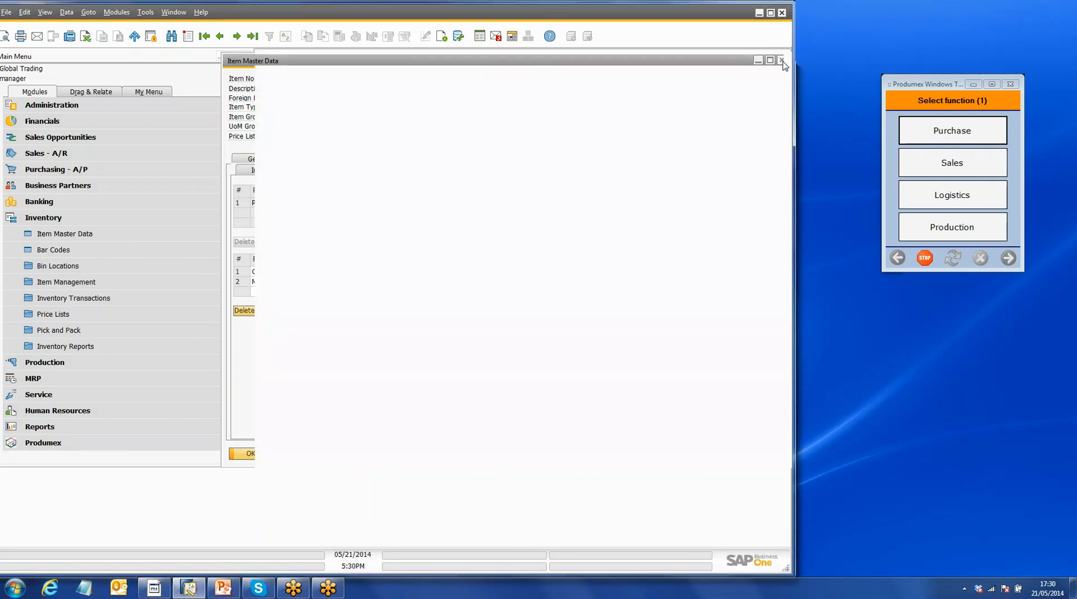
- Start a new purchase order for vendor S_FO_001 (Dairy Specialists)
{"action": "left_click", "coordinate": [76, 219]}
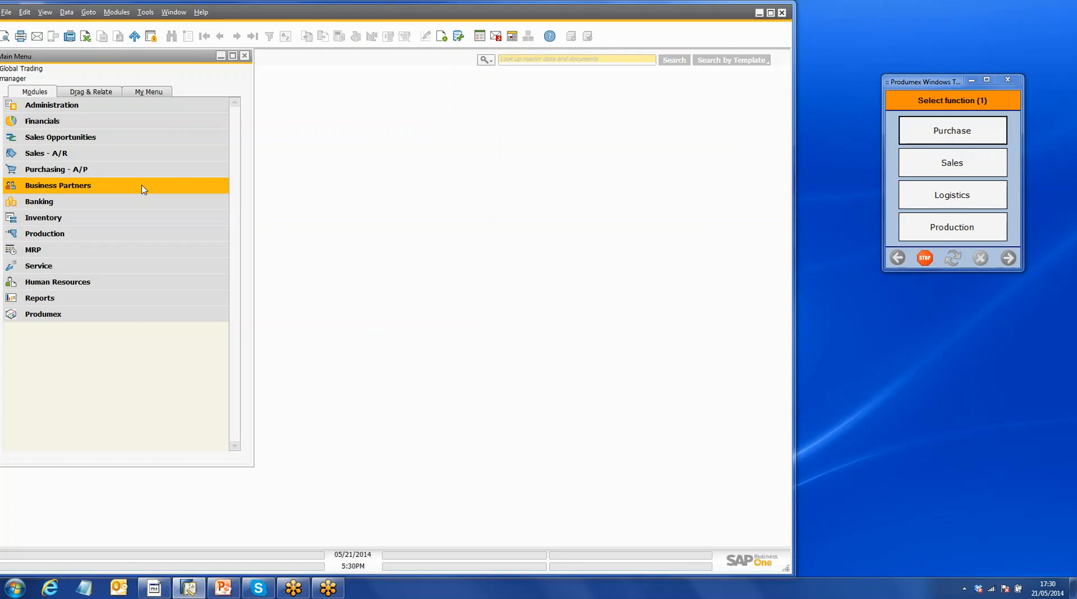
{"action": "left_click", "coordinate": [109, 171]}
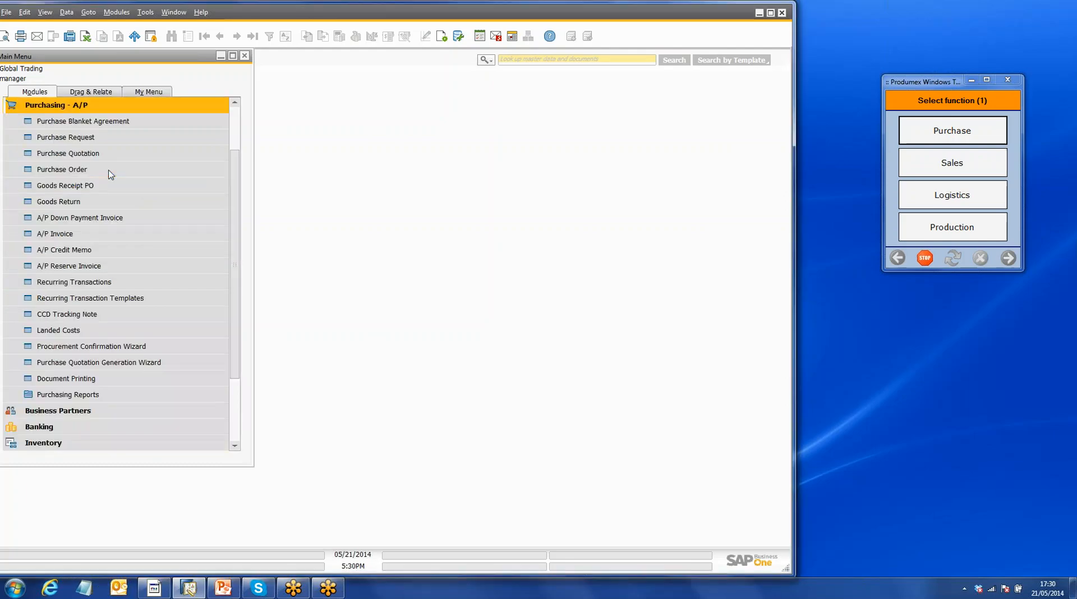
{"action": "left_click", "coordinate": [104, 171]}
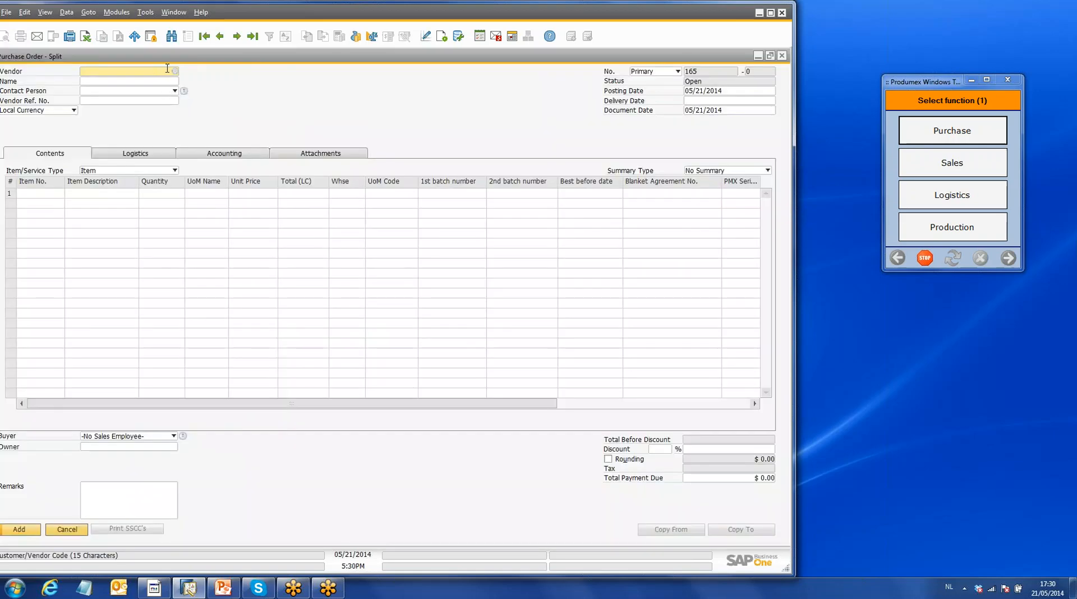
{"action": "key", "text": "Tab"}
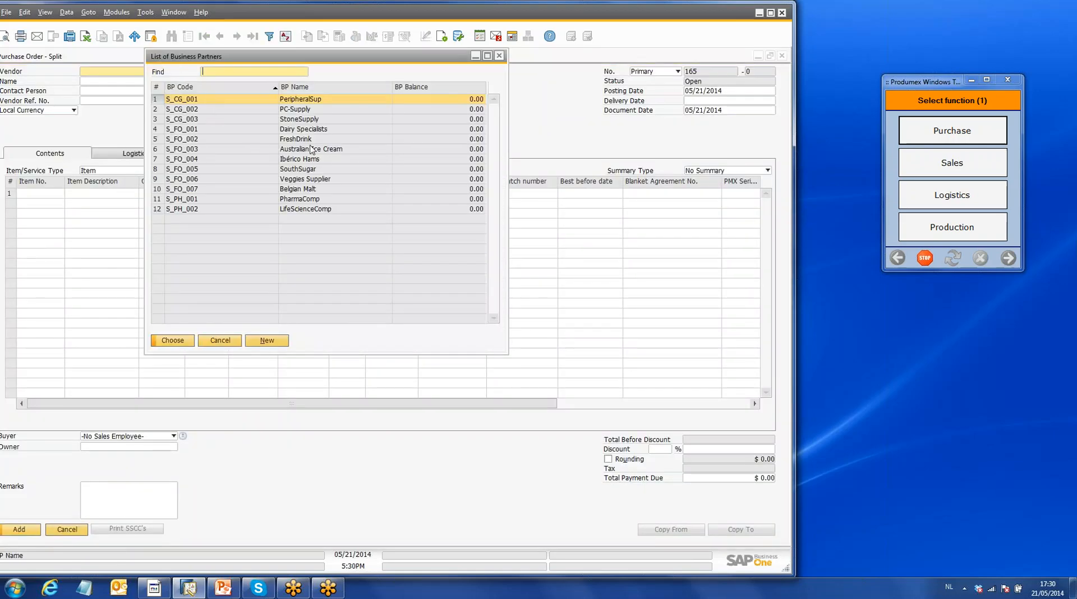
{"action": "left_click", "coordinate": [314, 130]}
{"action": "left_click", "coordinate": [172, 340]}
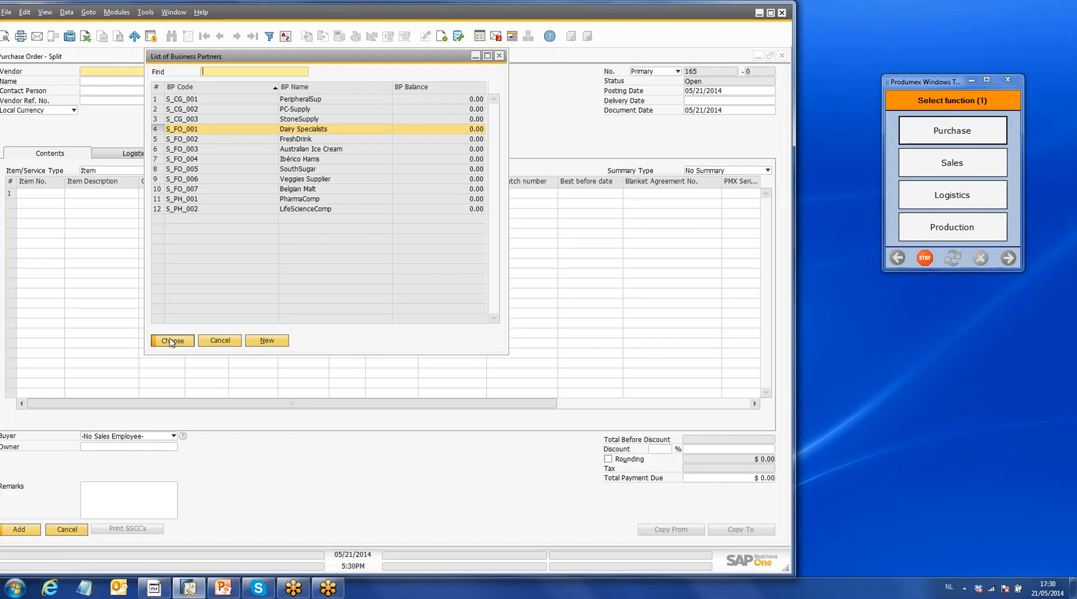
- Enter item DIS_FO_FG_011 (Cheddar Cheese) on the first order line and add the purchase order to the system
{"action": "left_click", "coordinate": [59, 194]}
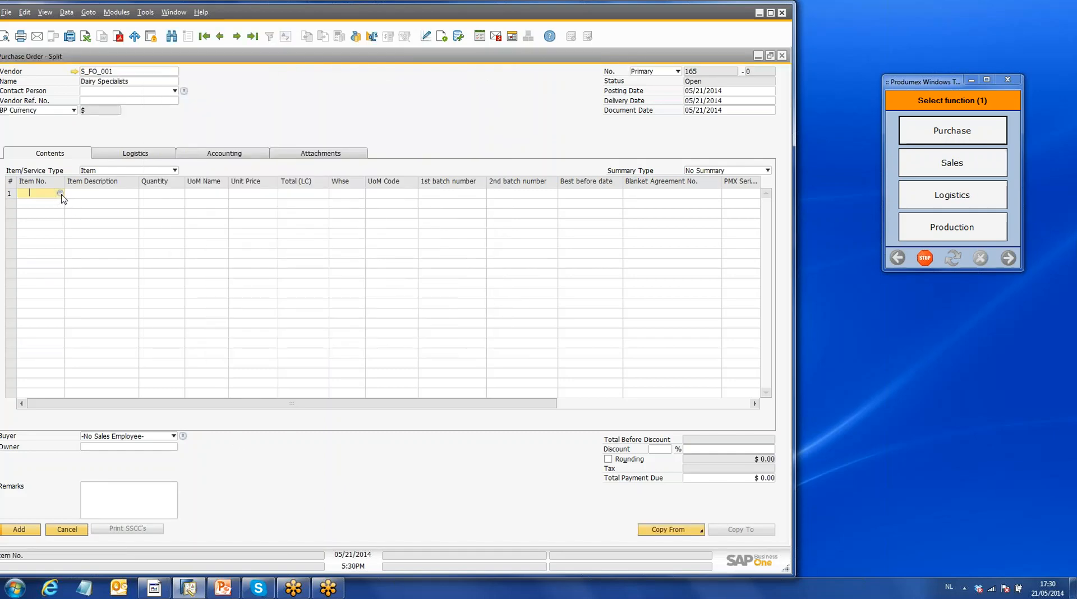
{"action": "key", "text": "Tab"}
{"action": "left_click", "coordinate": [407, 260]}
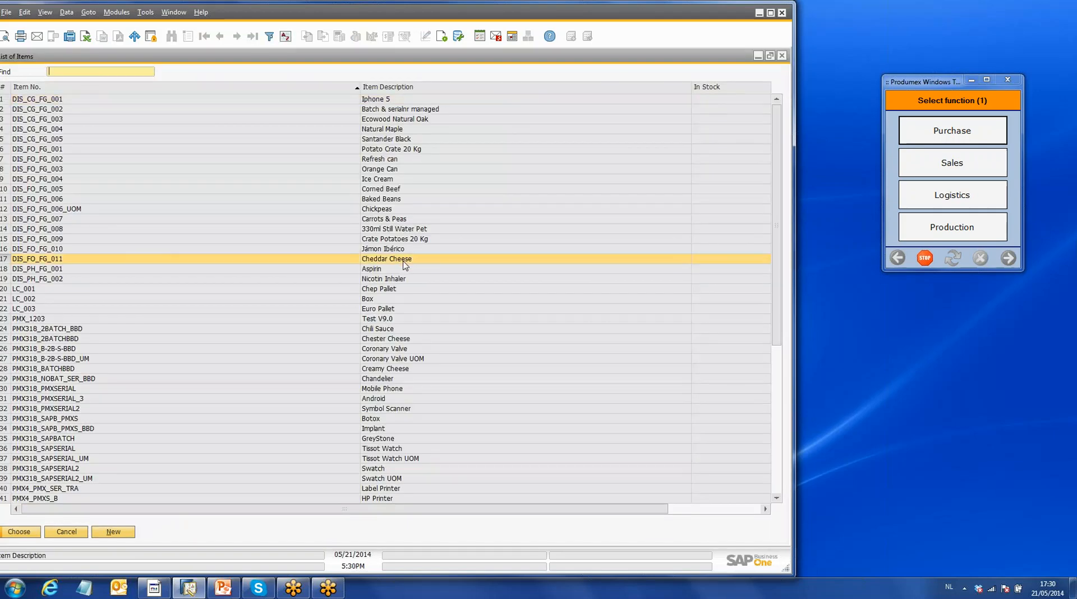
{"action": "left_click", "coordinate": [19, 532]}
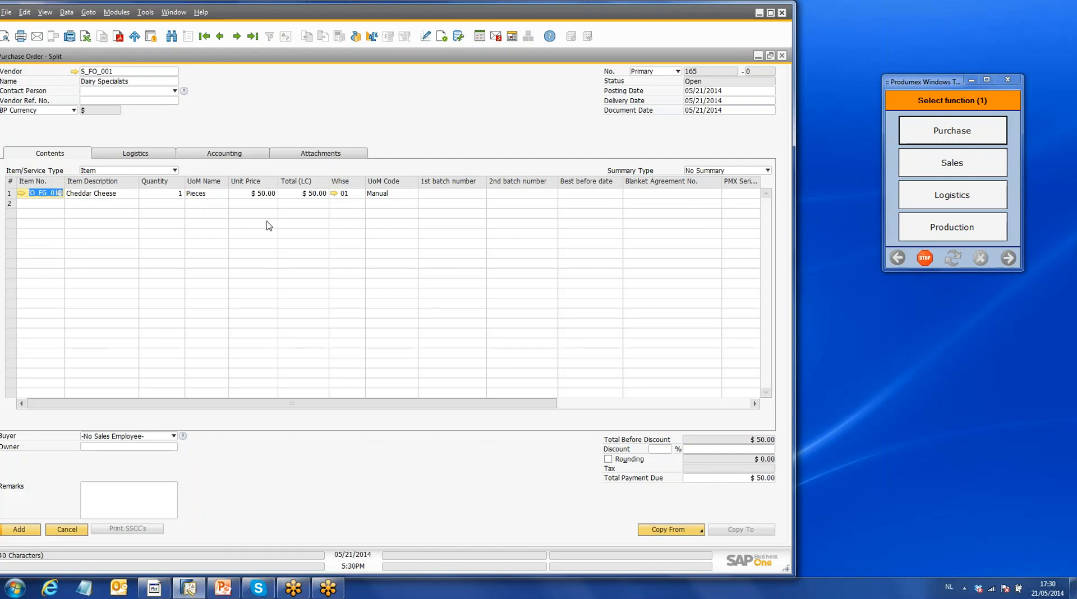
{"action": "left_click", "coordinate": [24, 531]}
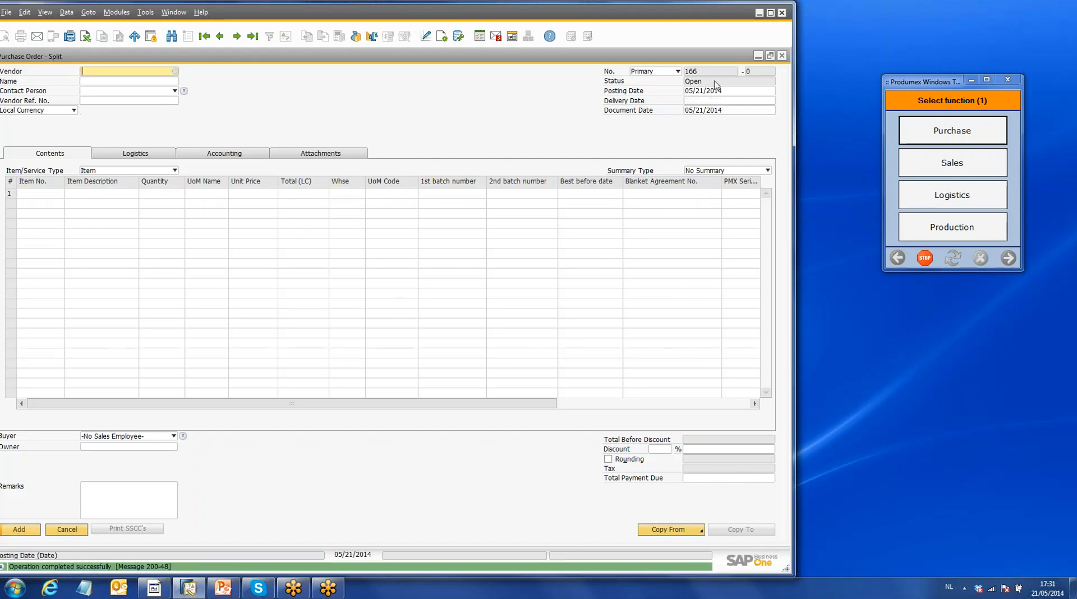
{"action": "left_click", "coordinate": [783, 56]}
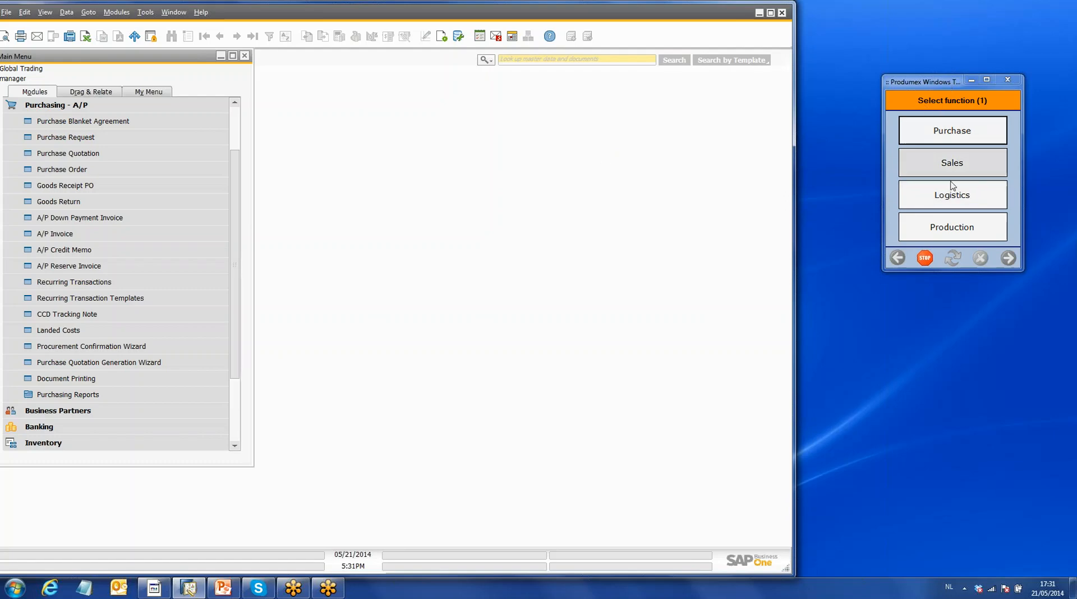
- Start a purchase reception on the Produmex terminal and select RD_1, Receiving Dock 1 as the location
{"action": "left_click", "coordinate": [975, 136]}
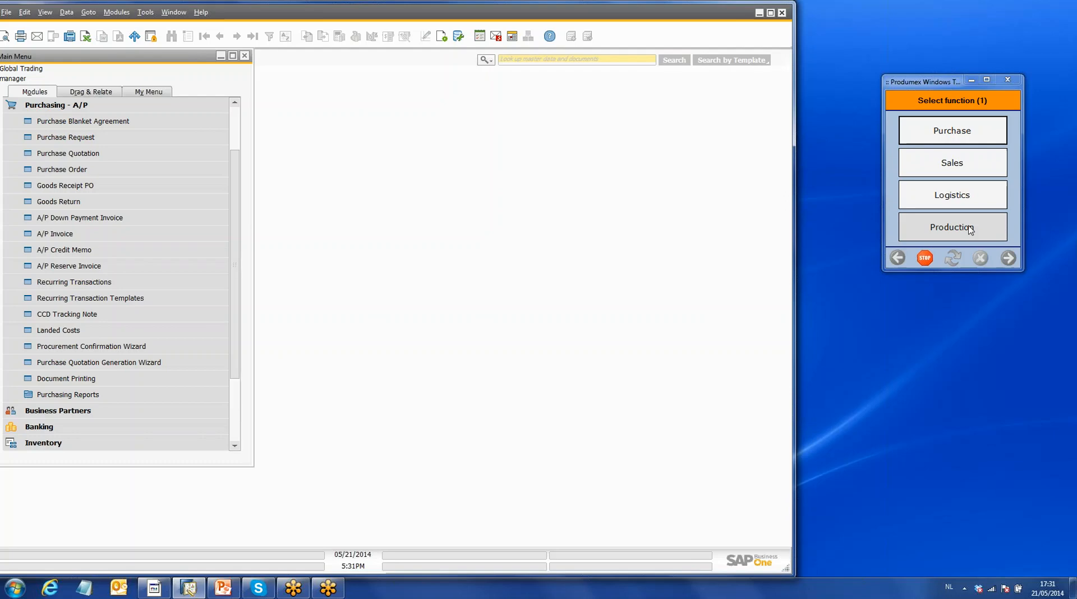
{"action": "left_click", "coordinate": [961, 134]}
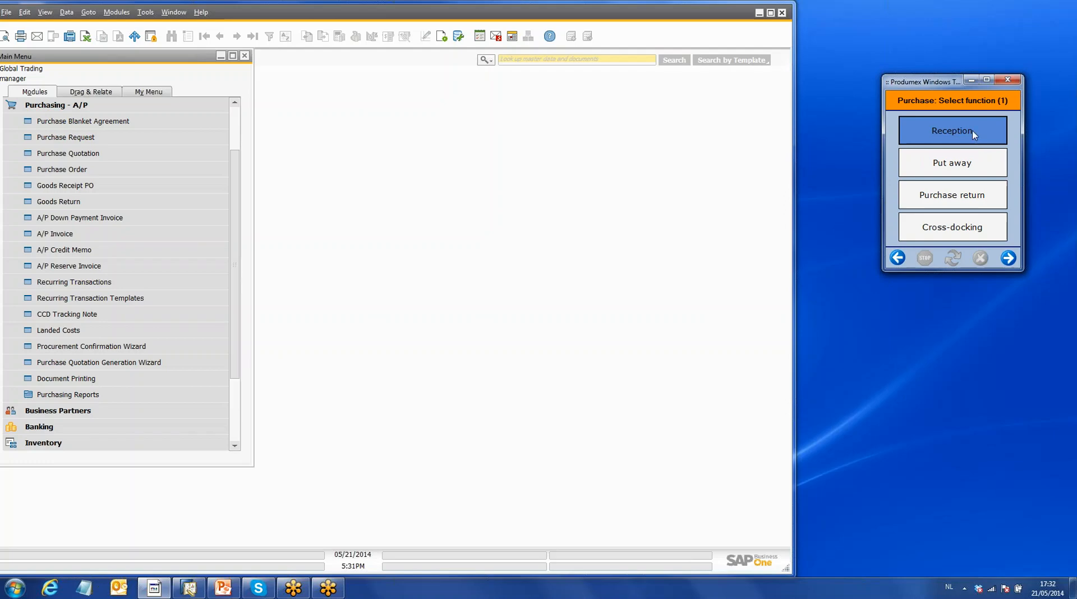
{"action": "left_click", "coordinate": [961, 134]}
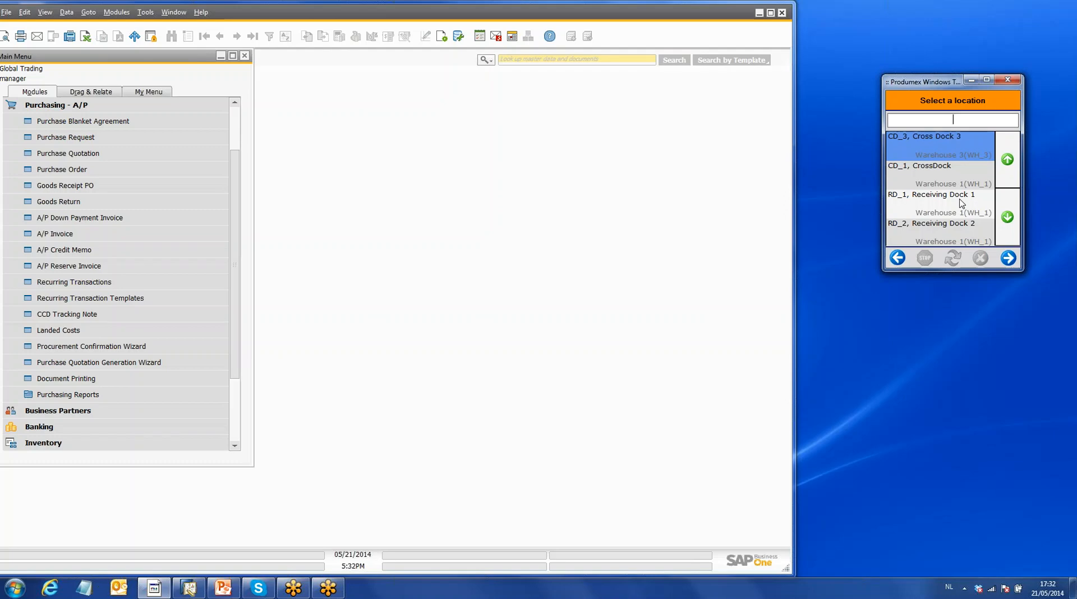
{"action": "left_click", "coordinate": [962, 203]}
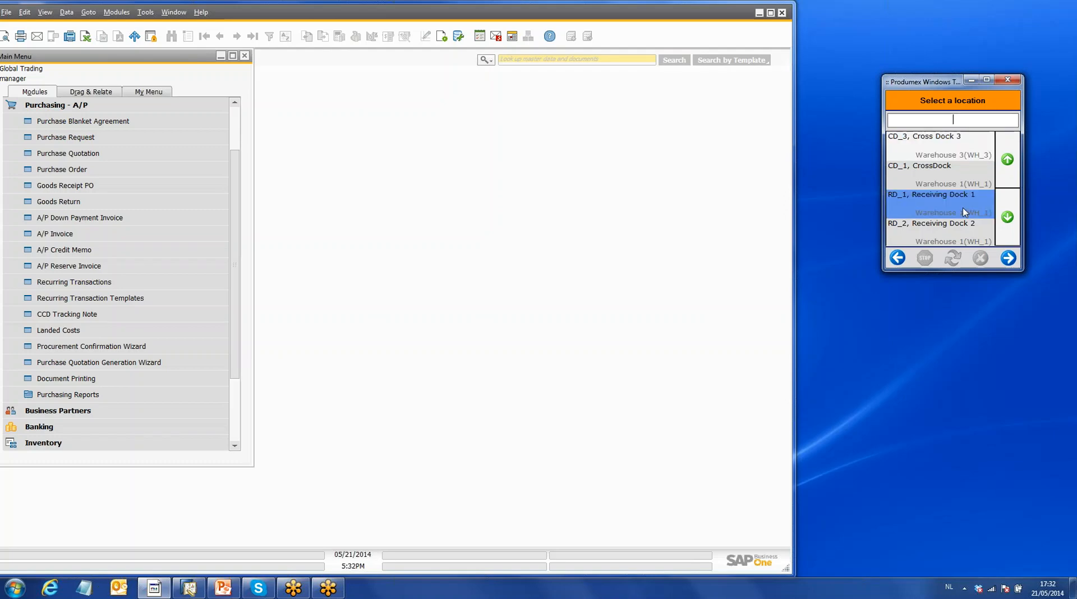
{"action": "left_click", "coordinate": [1008, 258]}
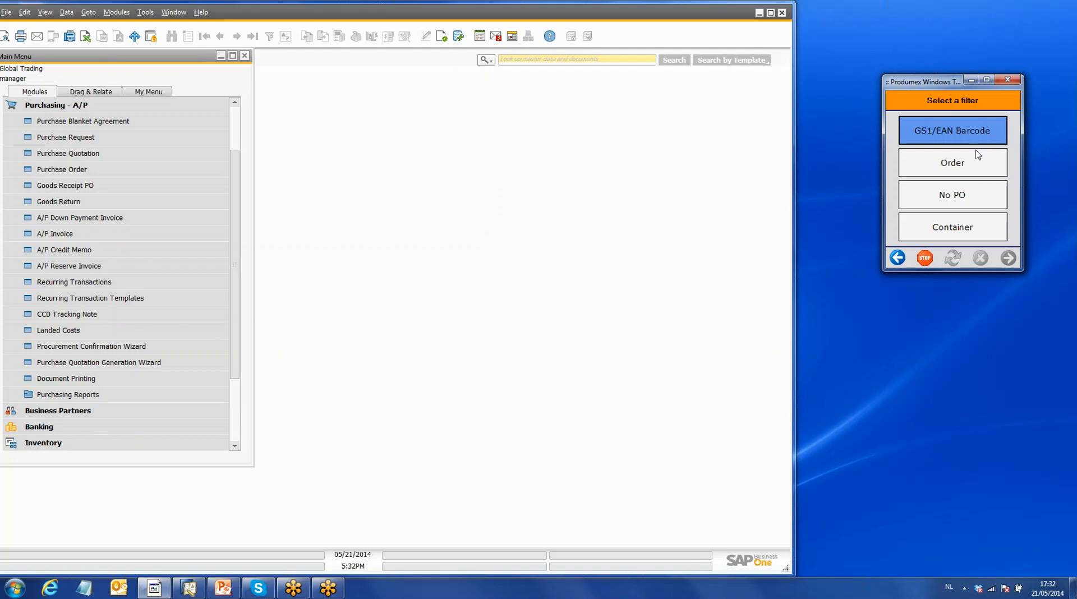
- Filter the reception by order and select the last listed Dairy Specialists purchase order
{"action": "left_click", "coordinate": [969, 167]}
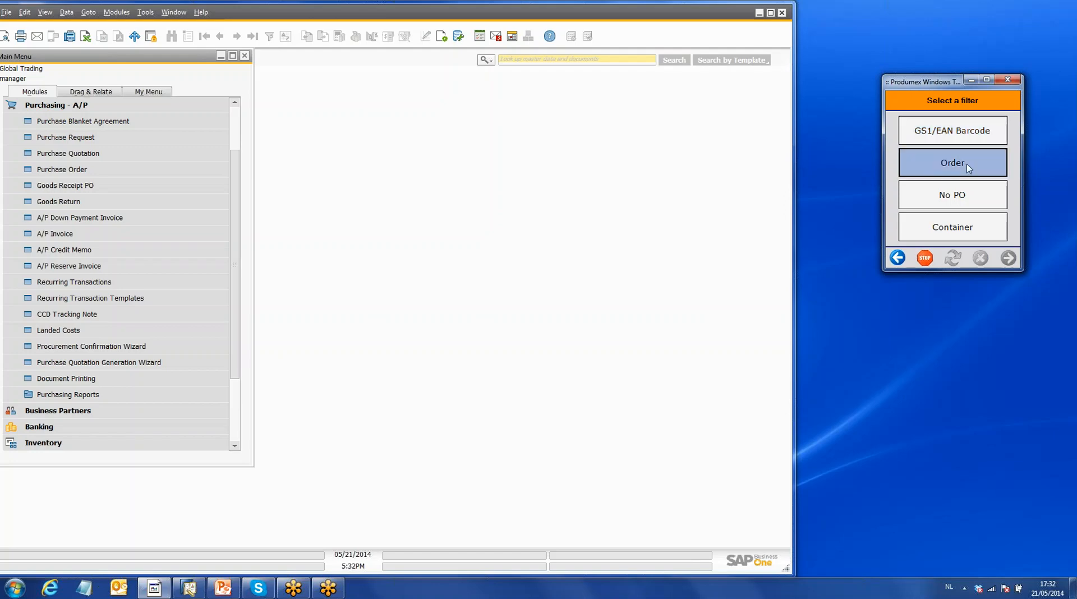
{"action": "left_click", "coordinate": [967, 167]}
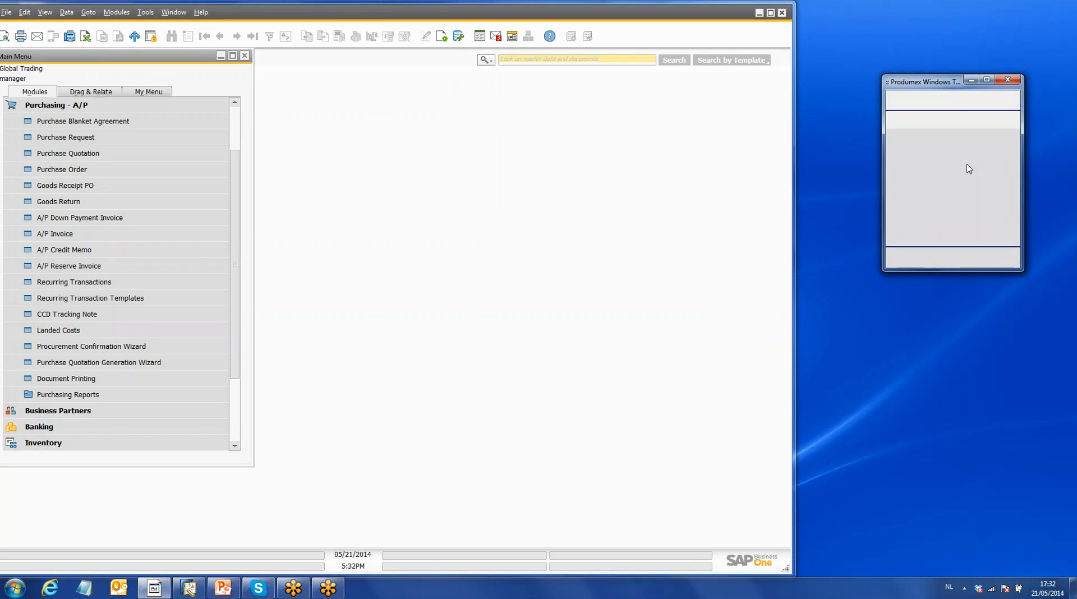
{"action": "left_click", "coordinate": [969, 201]}
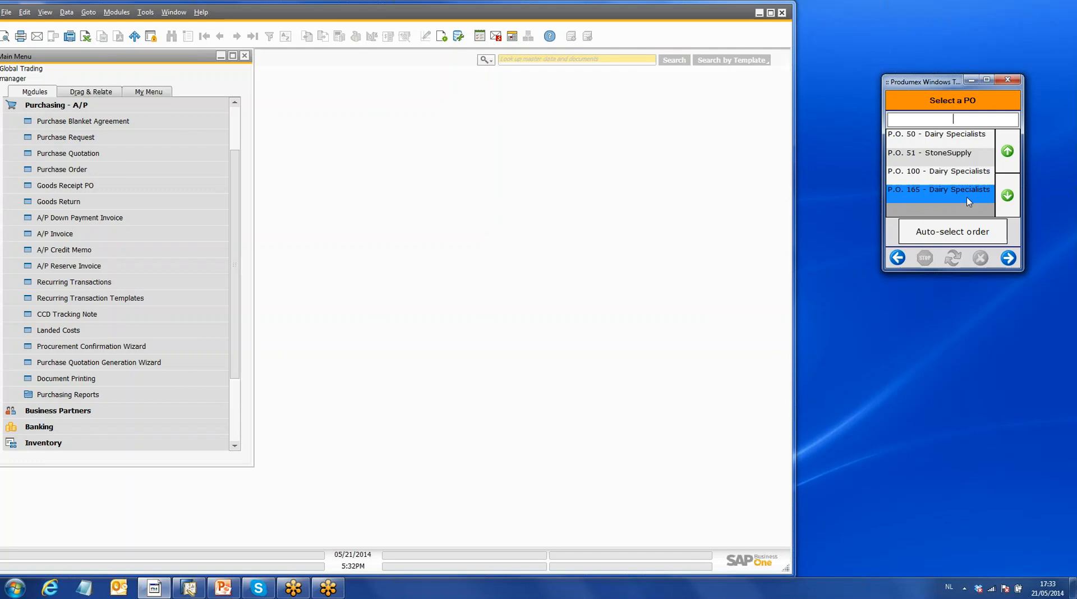
{"action": "left_click", "coordinate": [1009, 258]}
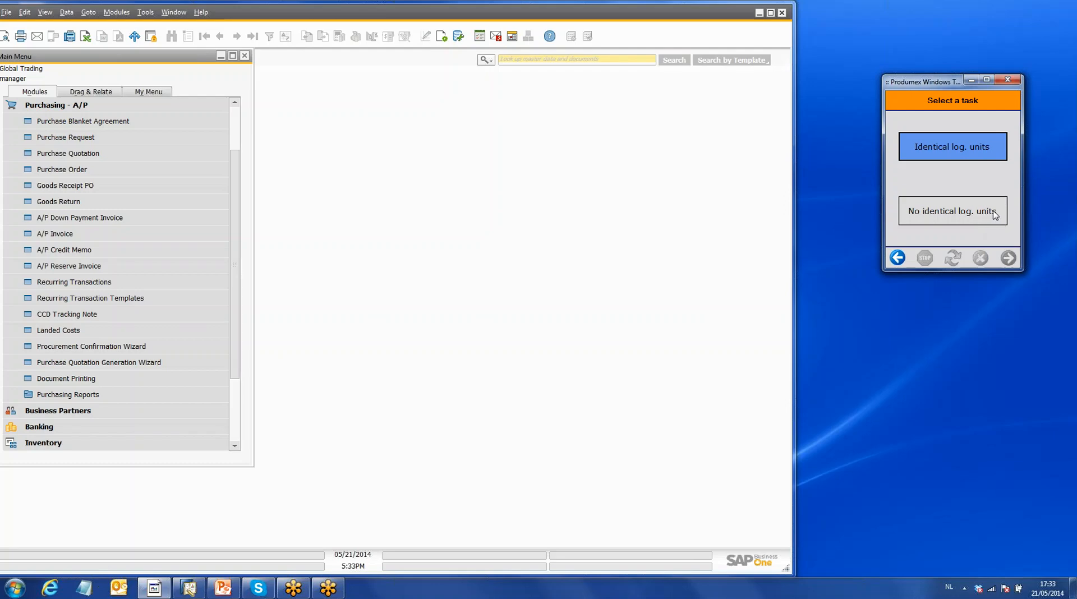
- Receive product DIS_FO_FG_011 (Cheddar Cheese) as non-identical logistic units, without a label or logistic carrier
{"action": "left_click", "coordinate": [961, 217]}
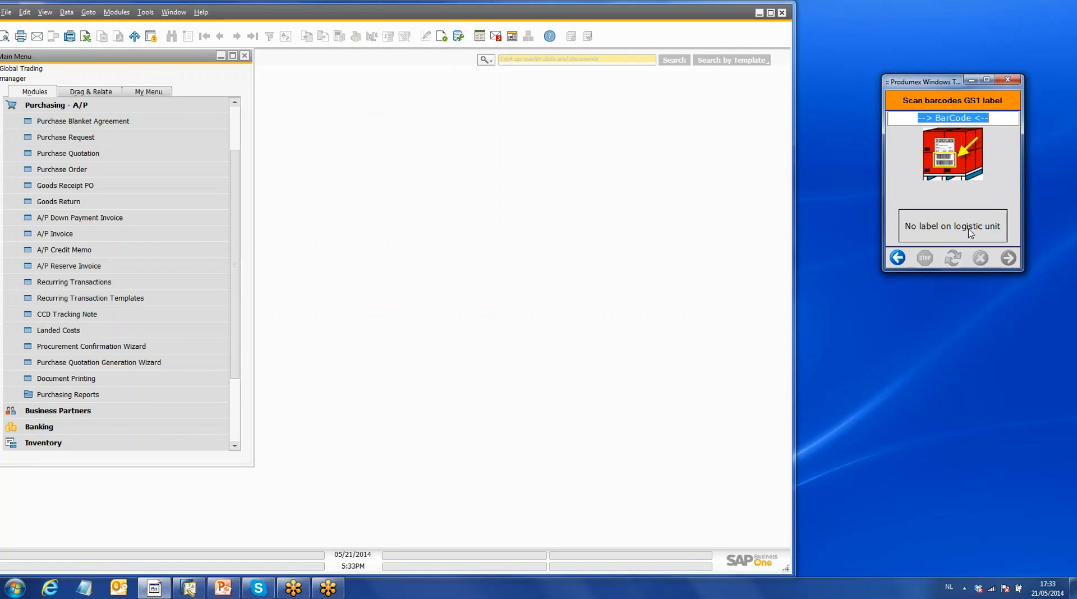
{"action": "left_click", "coordinate": [970, 232]}
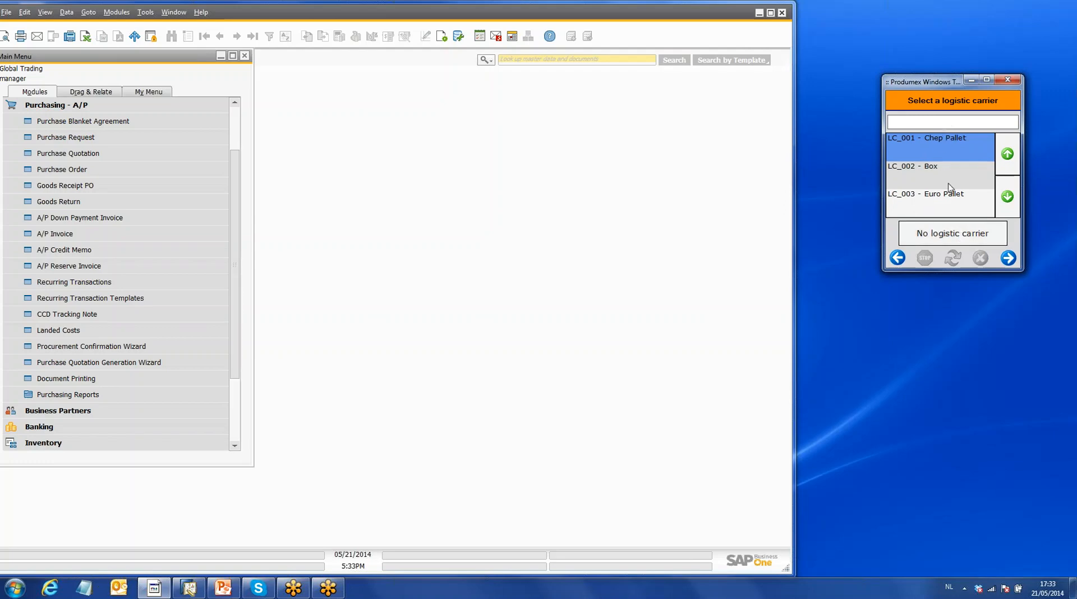
{"action": "left_click", "coordinate": [977, 239]}
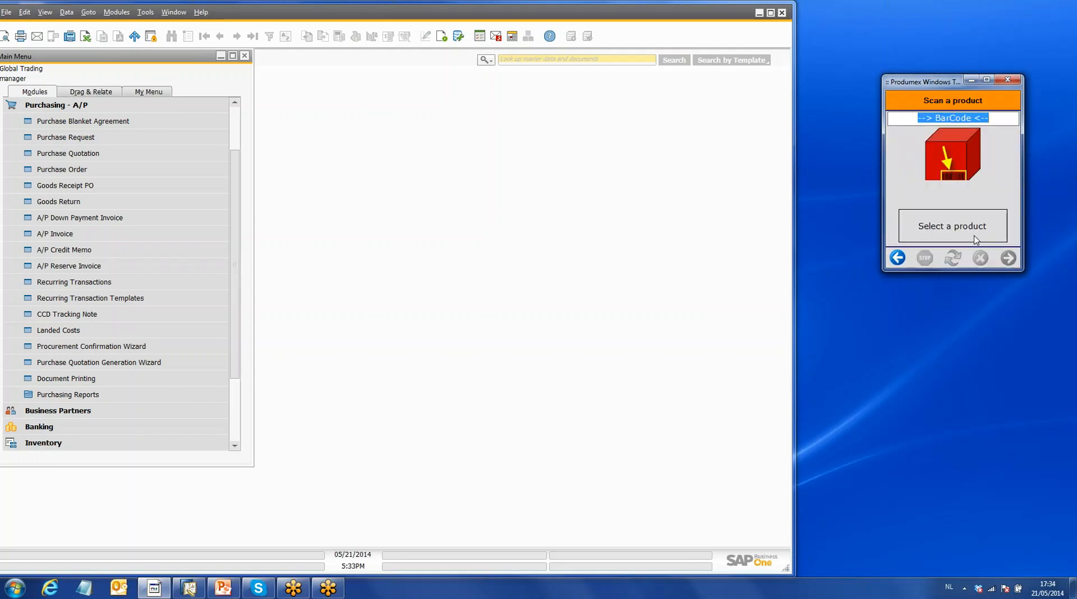
{"action": "left_click", "coordinate": [975, 233]}
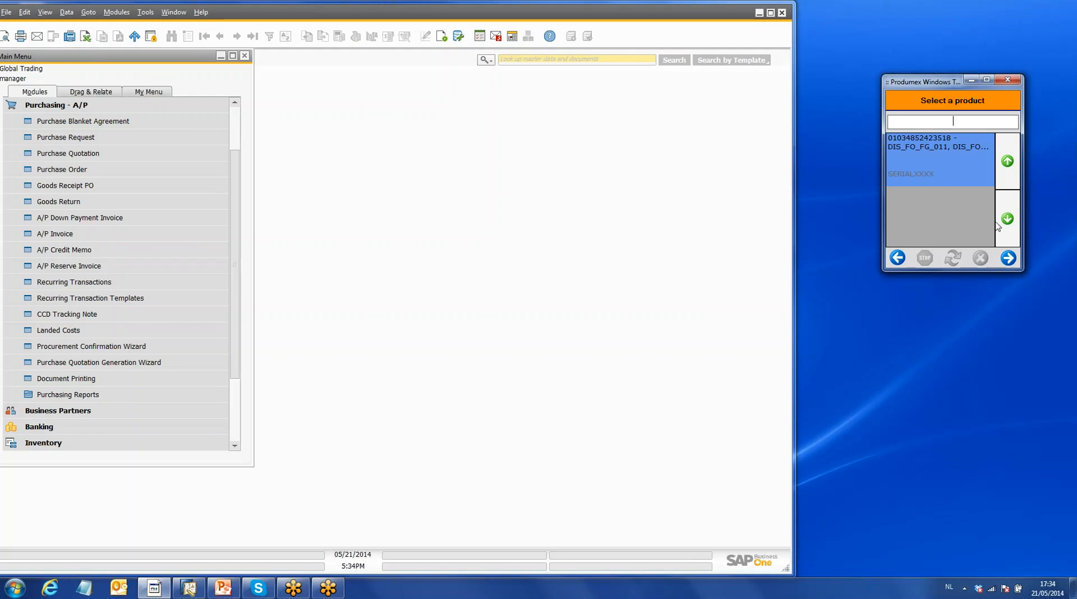
{"action": "left_click", "coordinate": [1008, 259]}
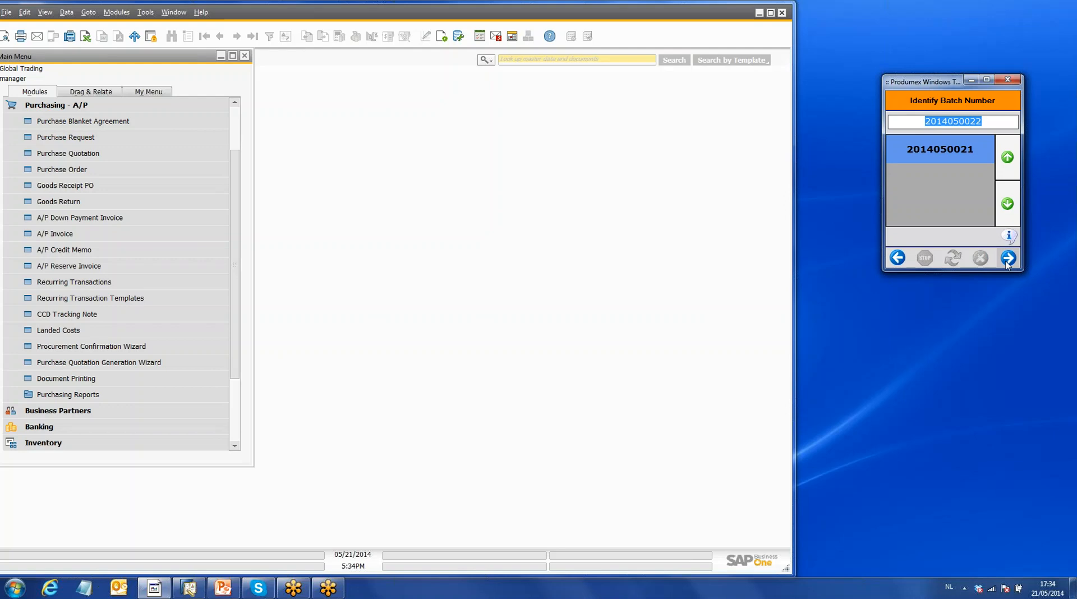
{"action": "left_click", "coordinate": [1008, 261]}
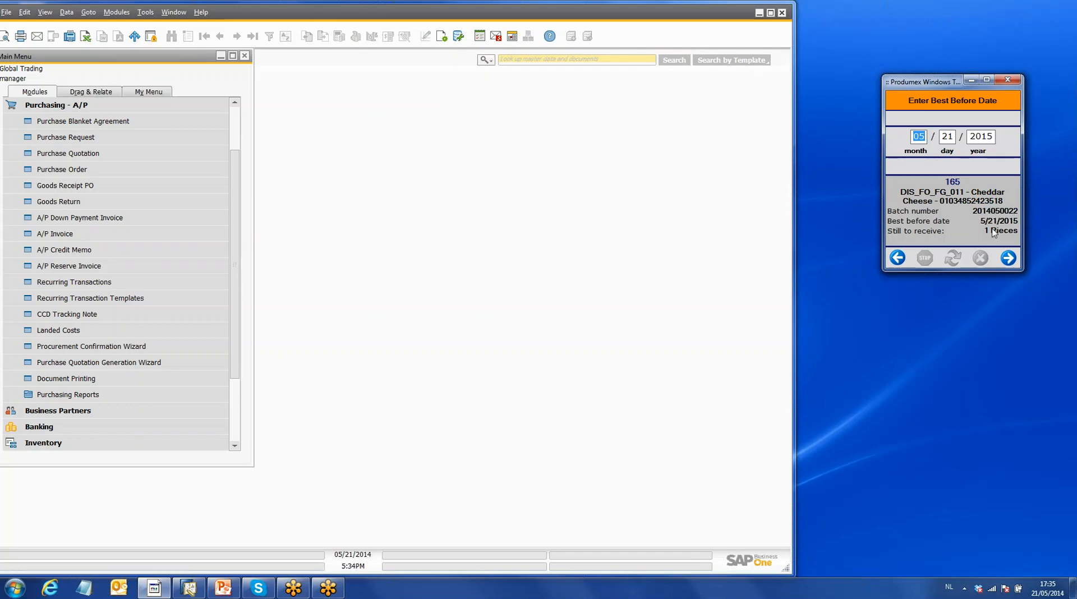
{"action": "left_click", "coordinate": [1008, 262]}
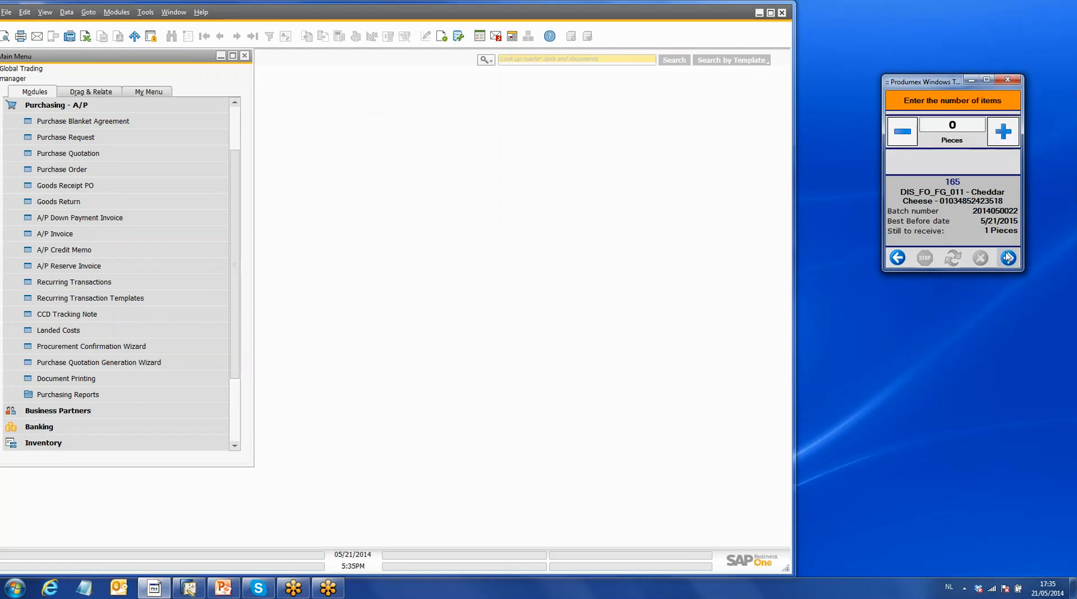
{"action": "left_click", "coordinate": [1002, 135]}
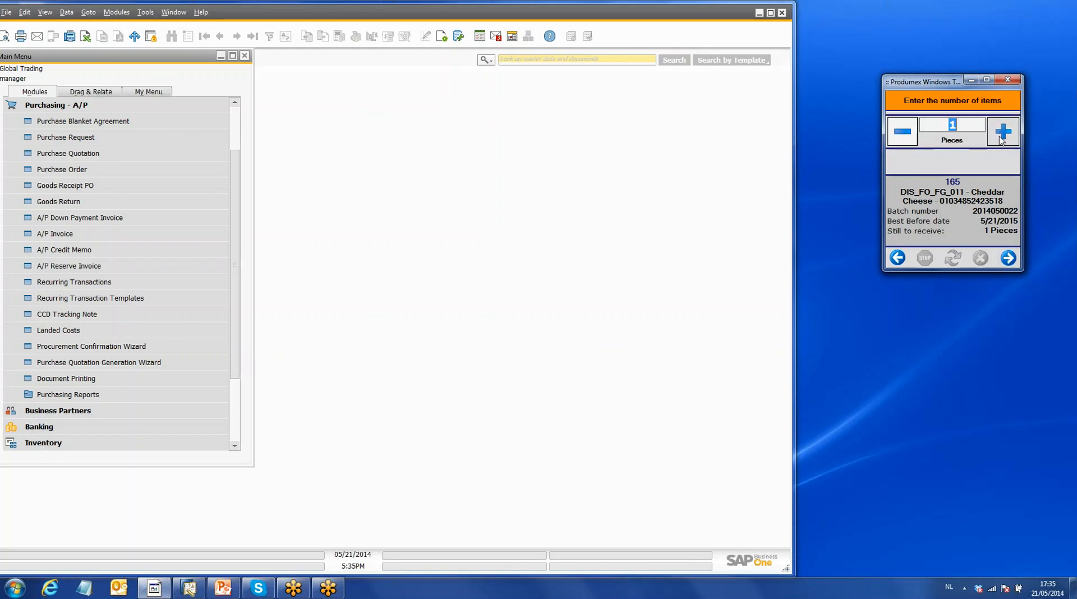
{"action": "left_click", "coordinate": [1010, 262]}
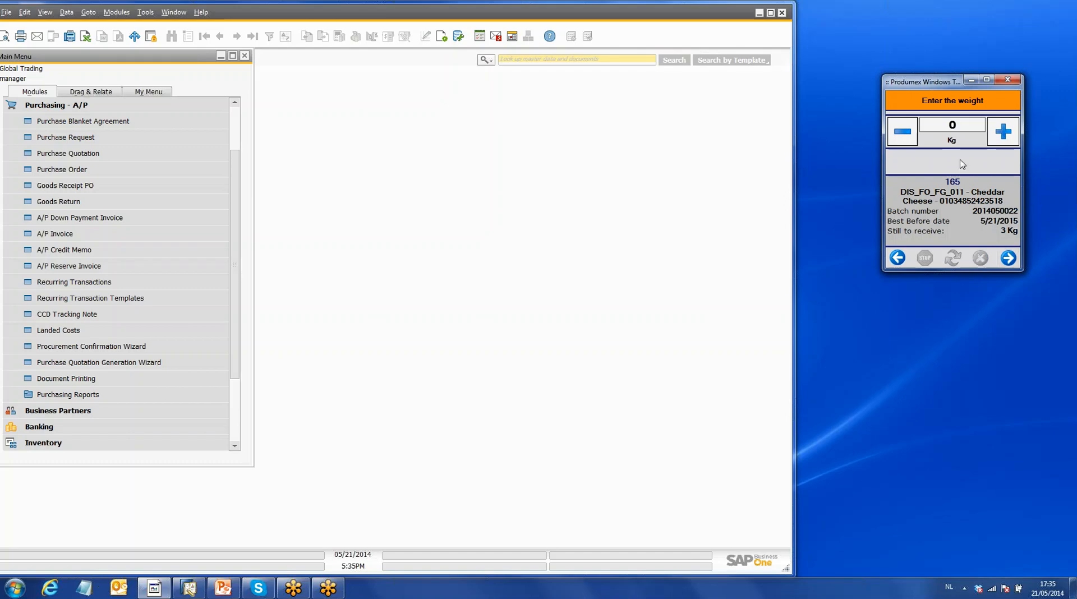
- Enter 3.100 kg as the received weight of the Cheddar Cheese
{"action": "left_click", "coordinate": [962, 125]}
{"action": "type", "text": "3.100"}
{"action": "left_click", "coordinate": [1008, 257]}
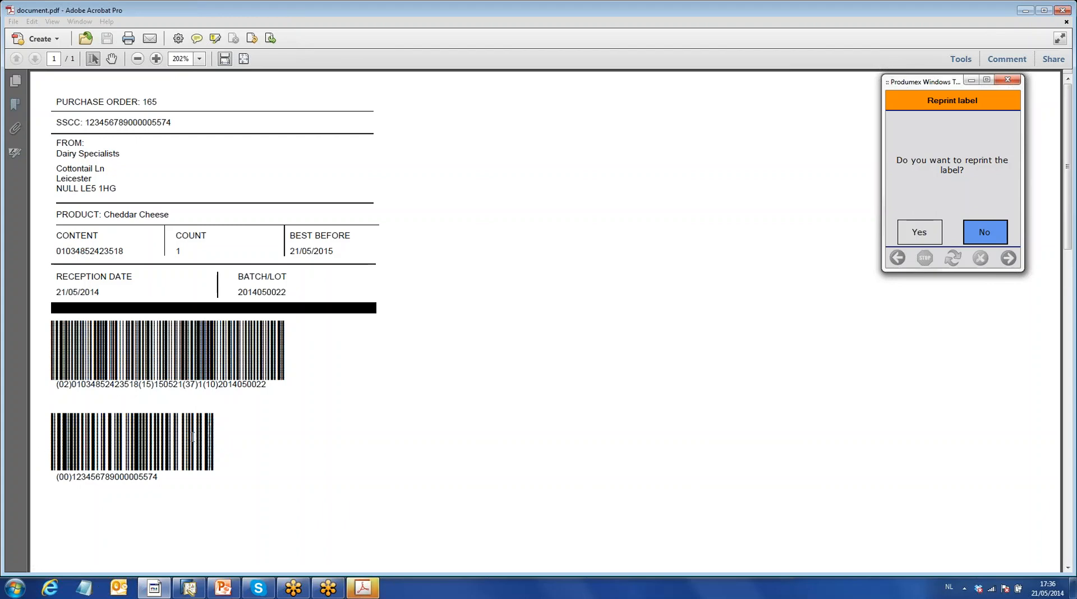
- Review the barcodes on the generated Cheddar Cheese reception label and decline reprinting it on the terminal
{"action": "left_click", "coordinate": [104, 385]}
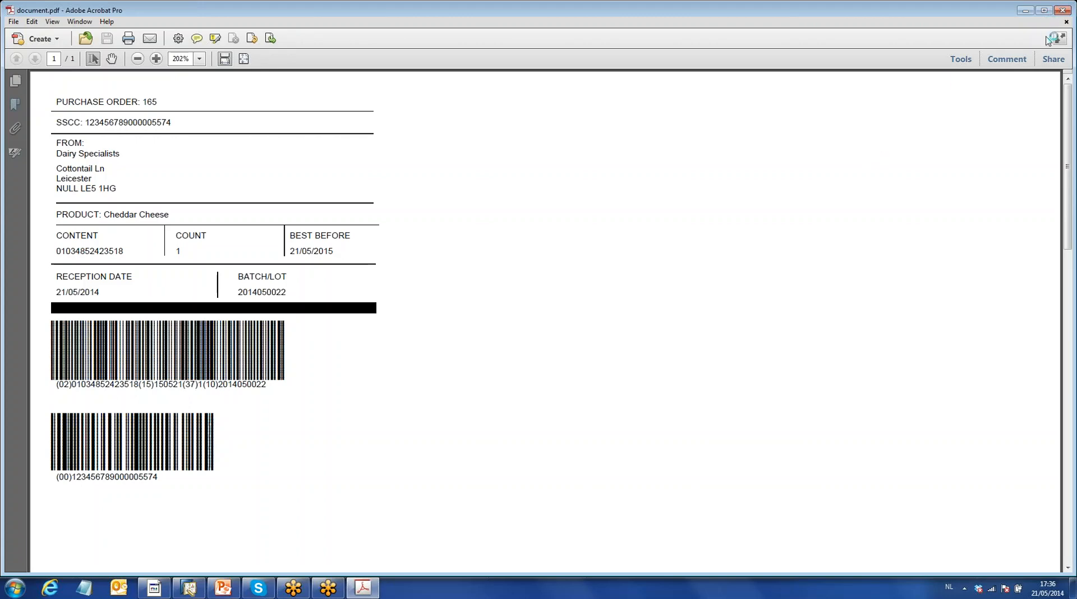
{"action": "left_click", "coordinate": [1018, 62]}
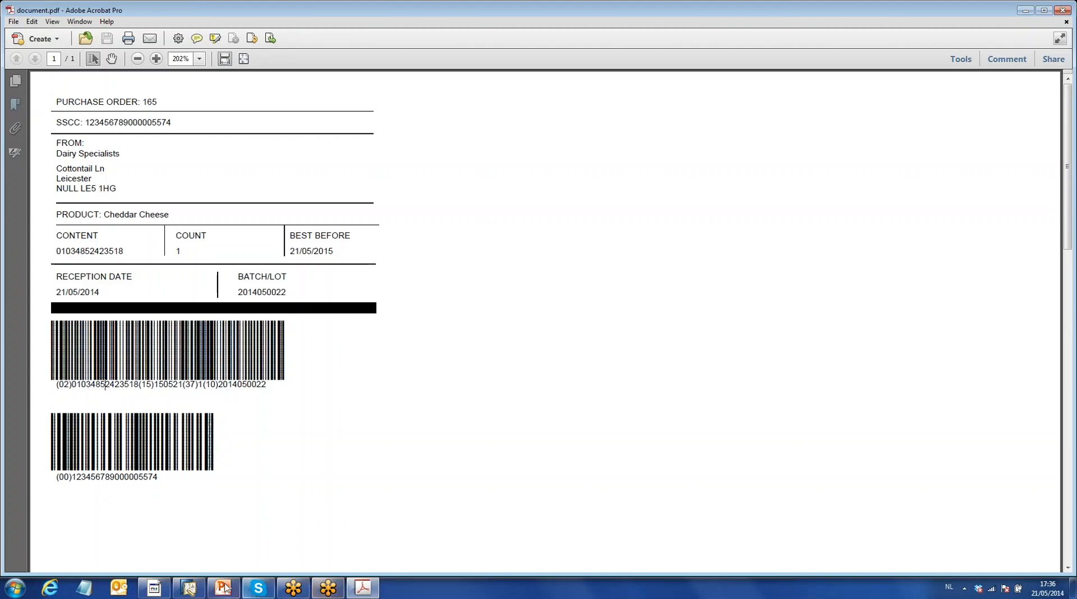
{"action": "left_click", "coordinate": [154, 588]}
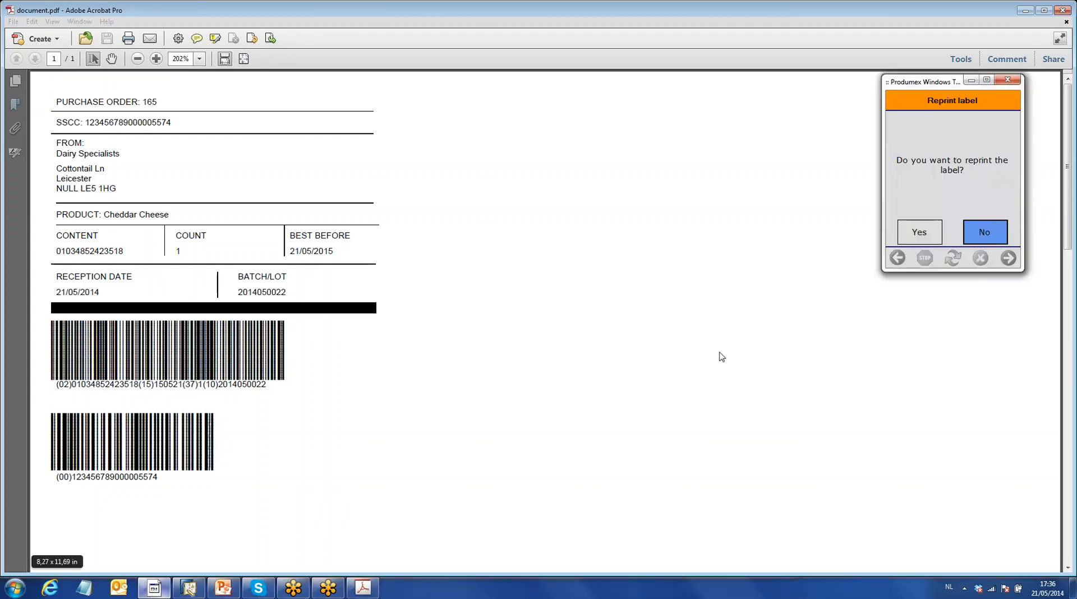
{"action": "left_click", "coordinate": [983, 232]}
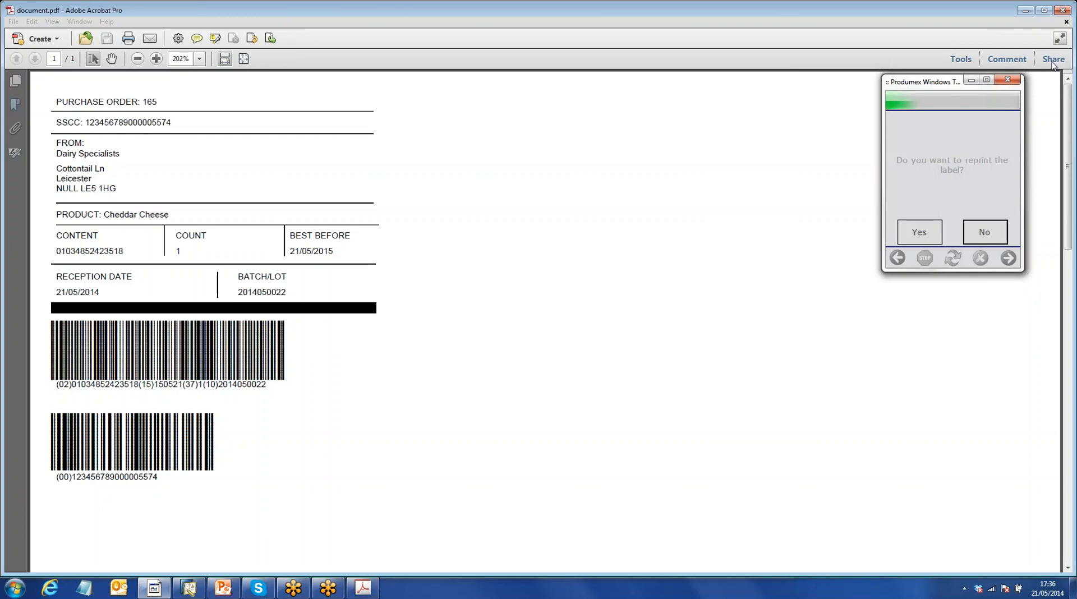
- Close the label document in Adobe Acrobat Pro
{"action": "left_click", "coordinate": [1027, 9]}
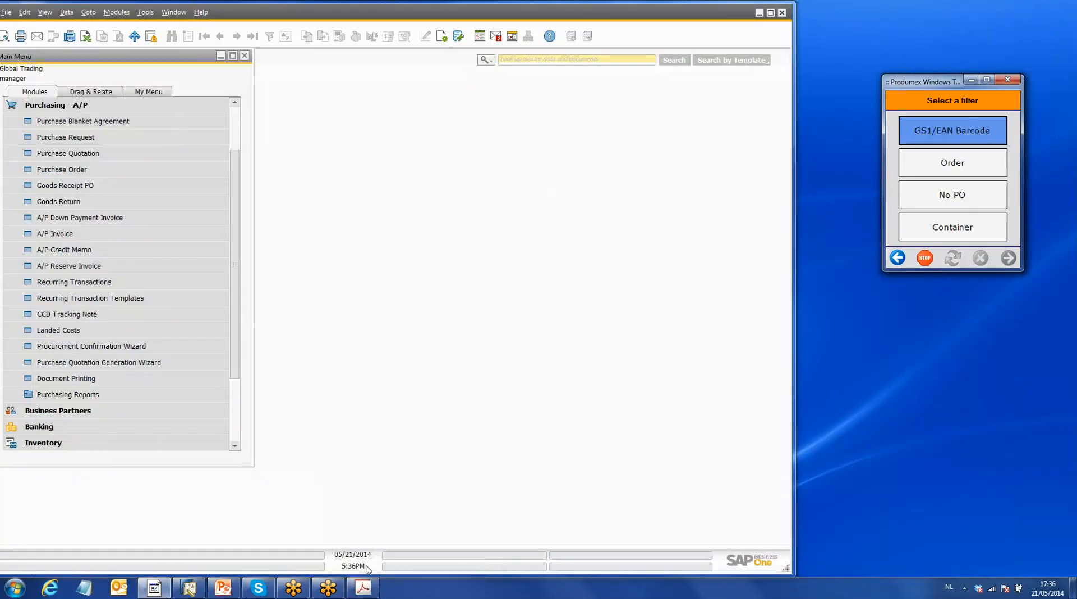
{"action": "left_click", "coordinate": [371, 591]}
{"action": "left_click", "coordinate": [1054, 12]}
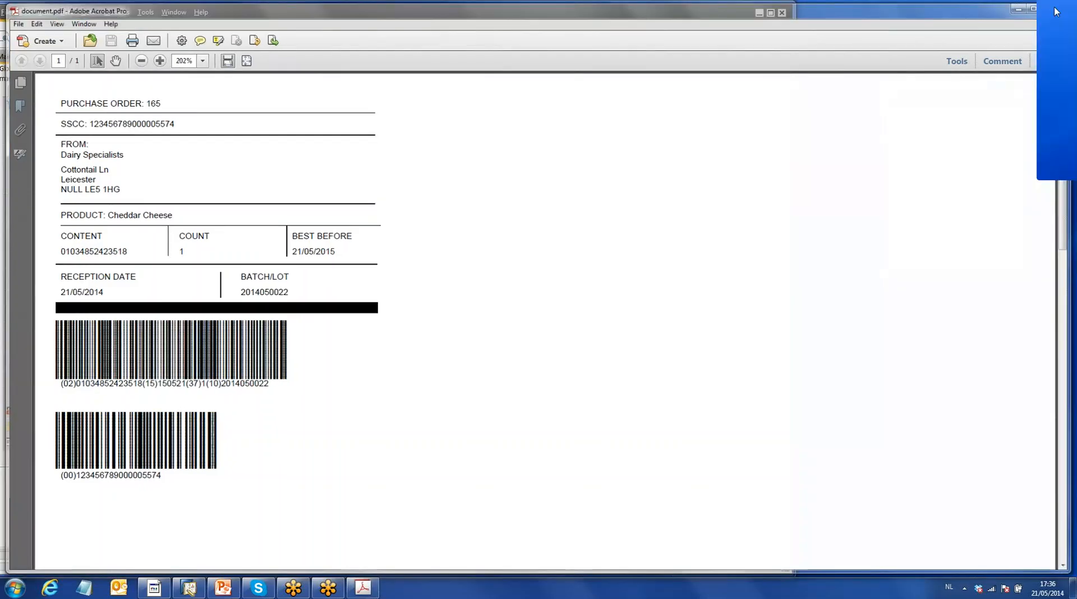
- Open the latest Goods Receipt PO in SAP Business One, review its Cheddar Cheese line, and close the document
{"action": "left_click", "coordinate": [18, 105]}
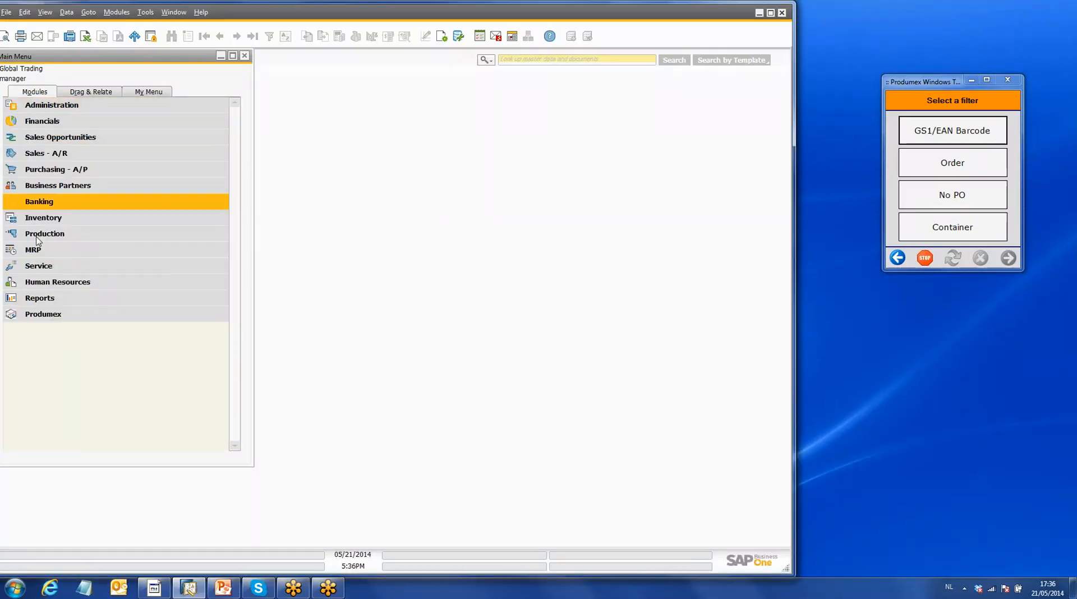
{"action": "left_click", "coordinate": [90, 169]}
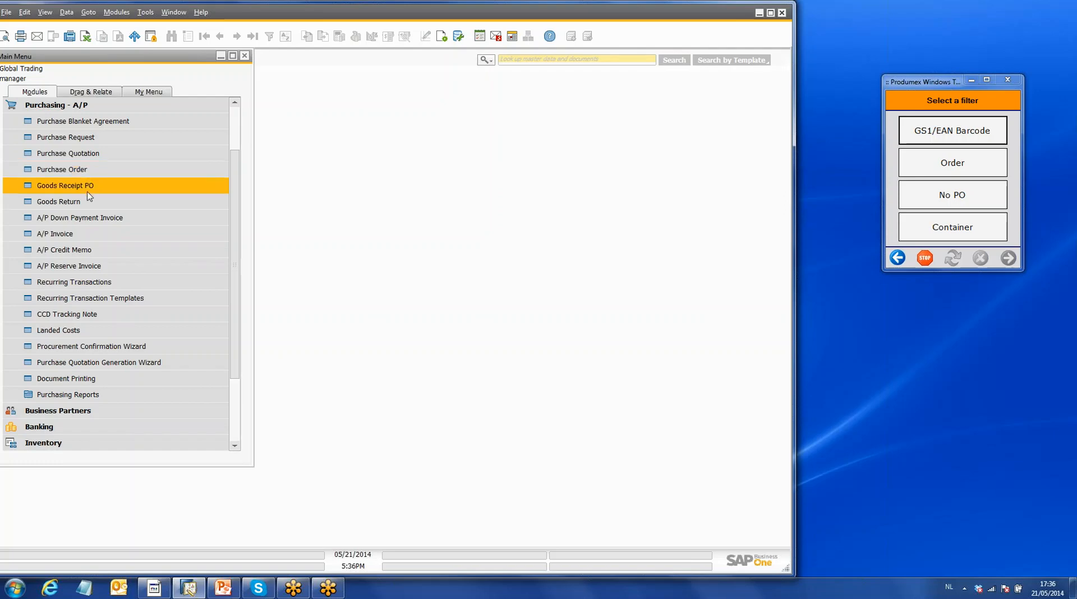
{"action": "left_click", "coordinate": [90, 189]}
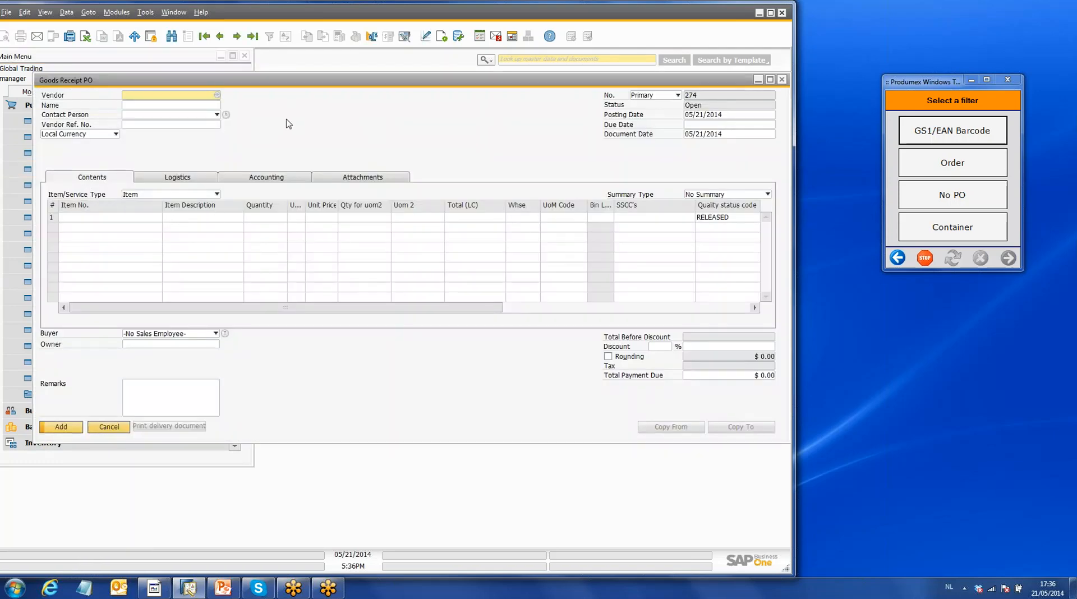
{"action": "left_click", "coordinate": [252, 38]}
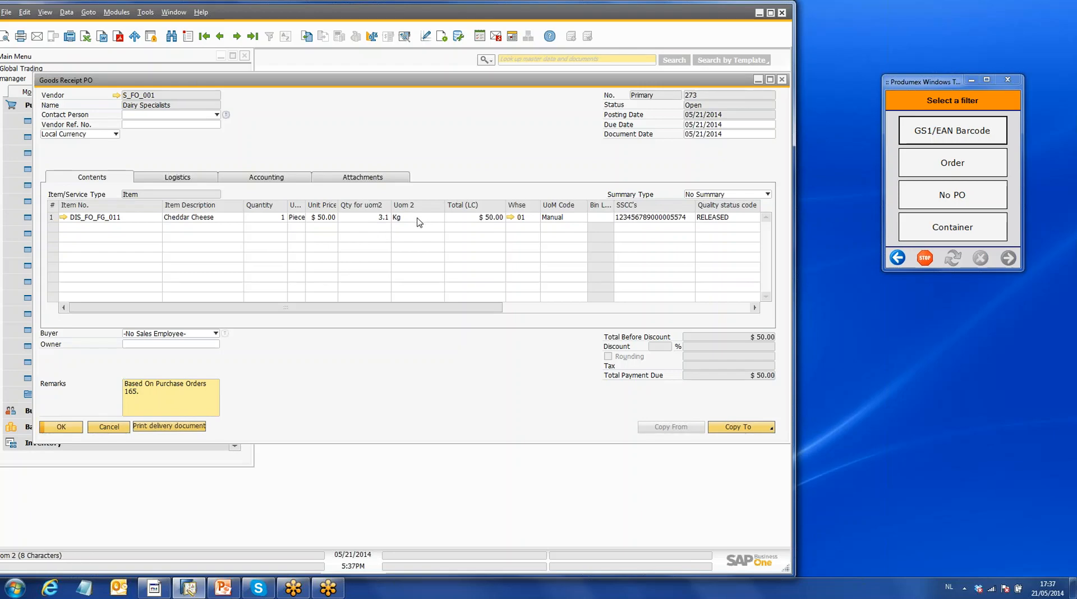
{"action": "left_click", "coordinate": [783, 81]}
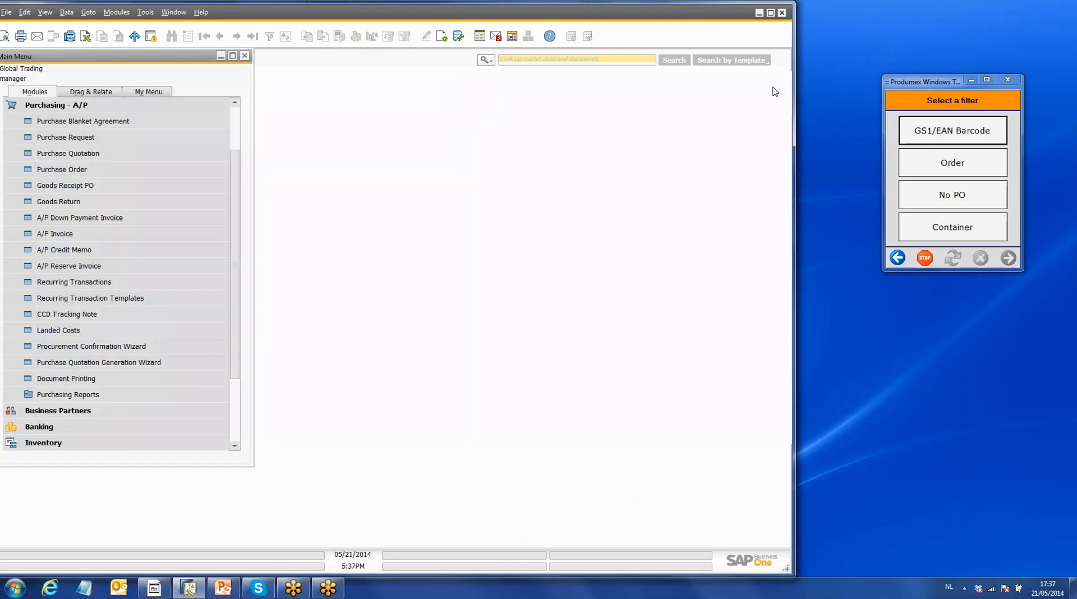
- Run the Produmex Inventory Report in detail for item DIS_FO_FG_011, Cheddar Cheese
{"action": "left_click", "coordinate": [40, 110]}
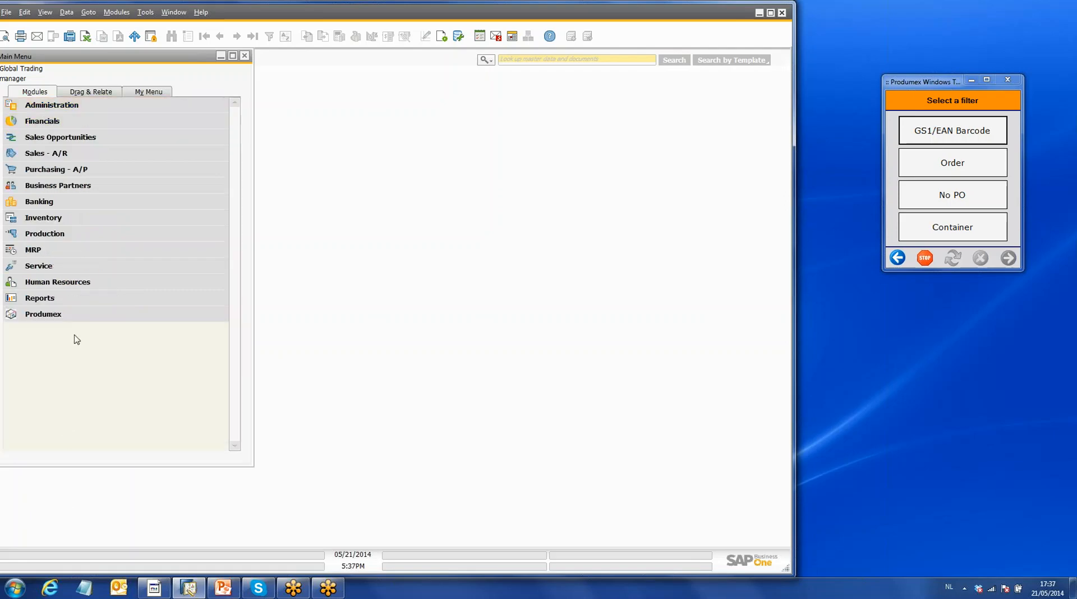
{"action": "left_click", "coordinate": [69, 315]}
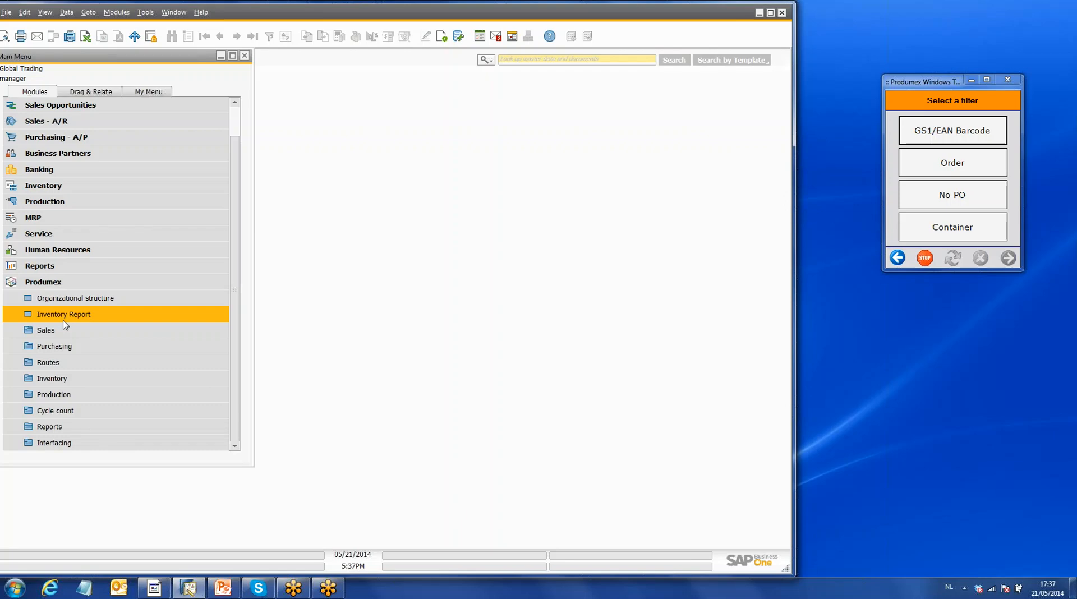
{"action": "left_click", "coordinate": [72, 315]}
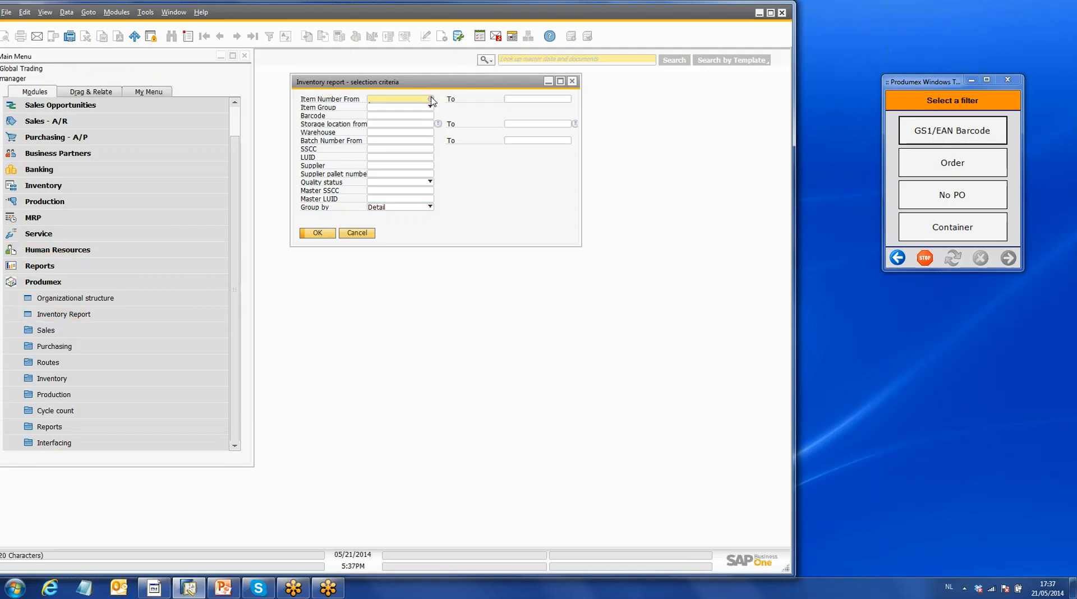
{"action": "left_click", "coordinate": [431, 99]}
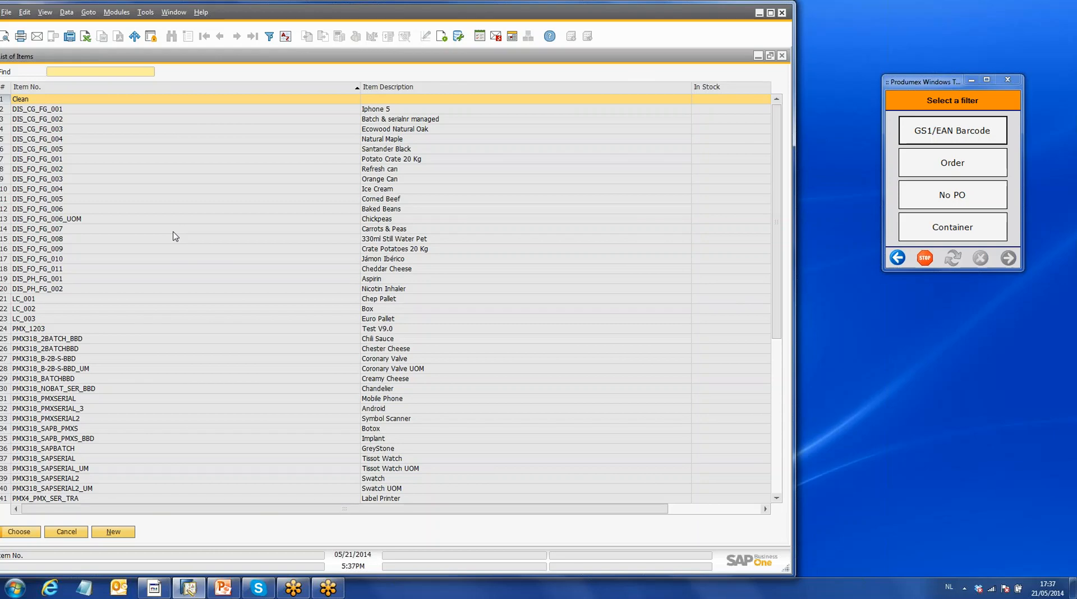
{"action": "left_click", "coordinate": [81, 271]}
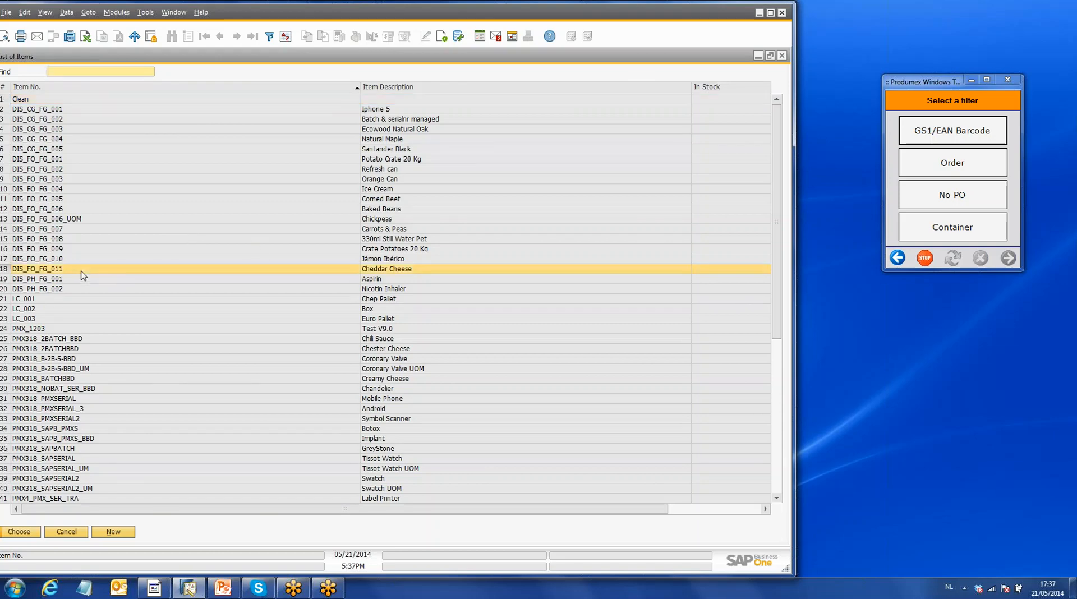
{"action": "left_click", "coordinate": [36, 533]}
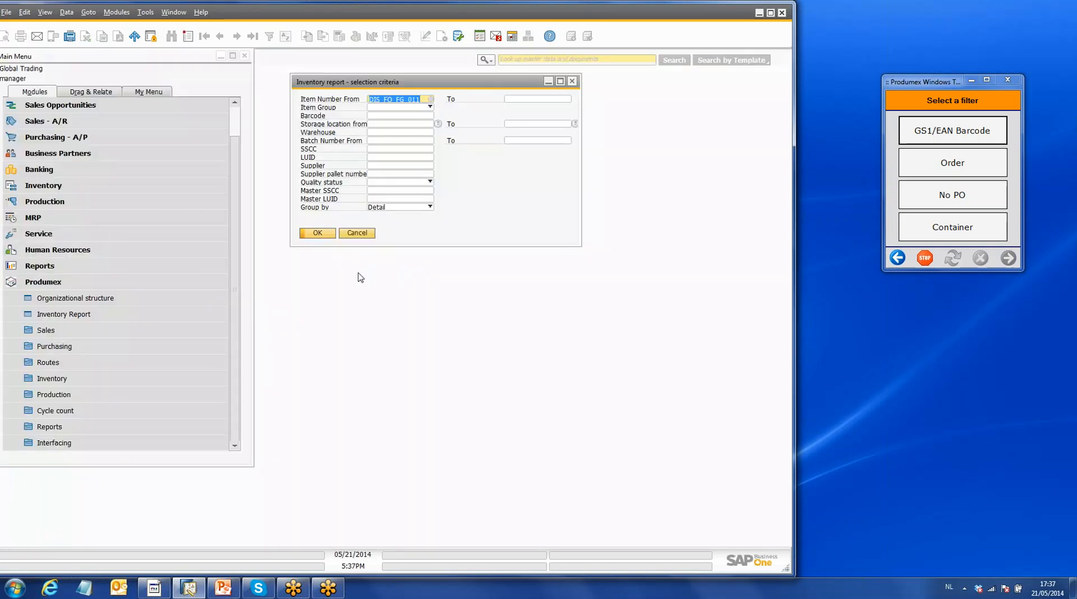
{"action": "left_click", "coordinate": [330, 234]}
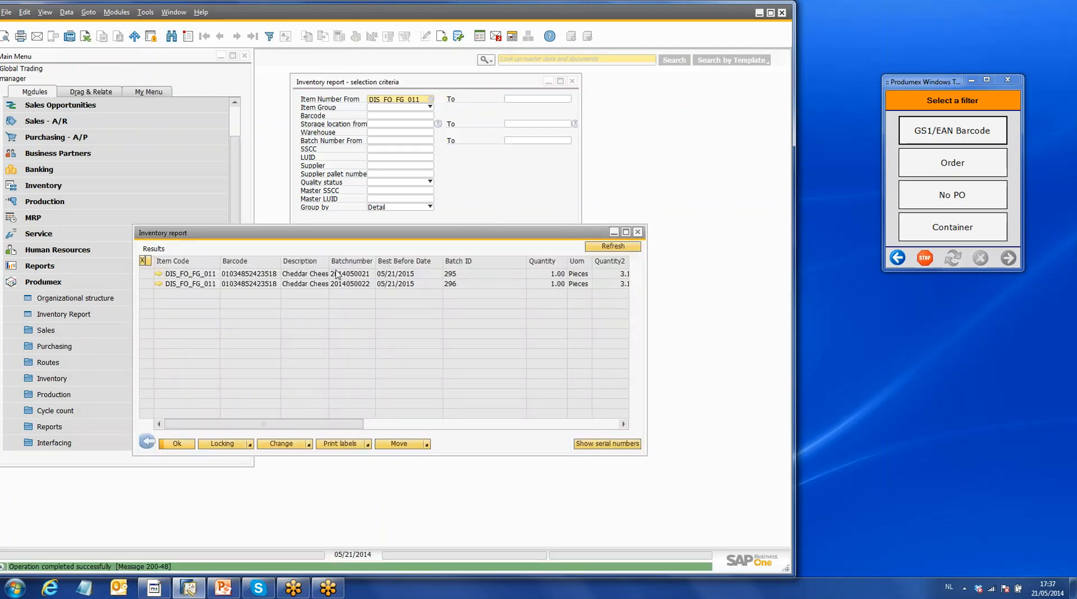
- Review the Cheddar Cheese quantities, SSCCs and storage locations, close the selection criteria, and minimize the inventory report
{"action": "left_click_drag", "start_coordinate": [359, 424], "coordinate": [510, 441]}
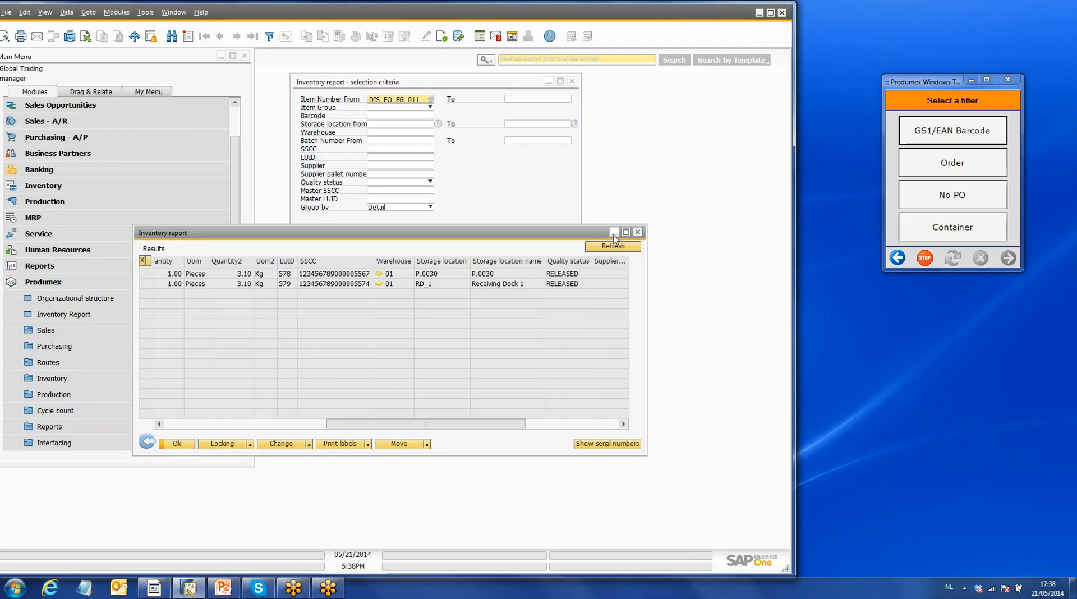
{"action": "left_click", "coordinate": [572, 82]}
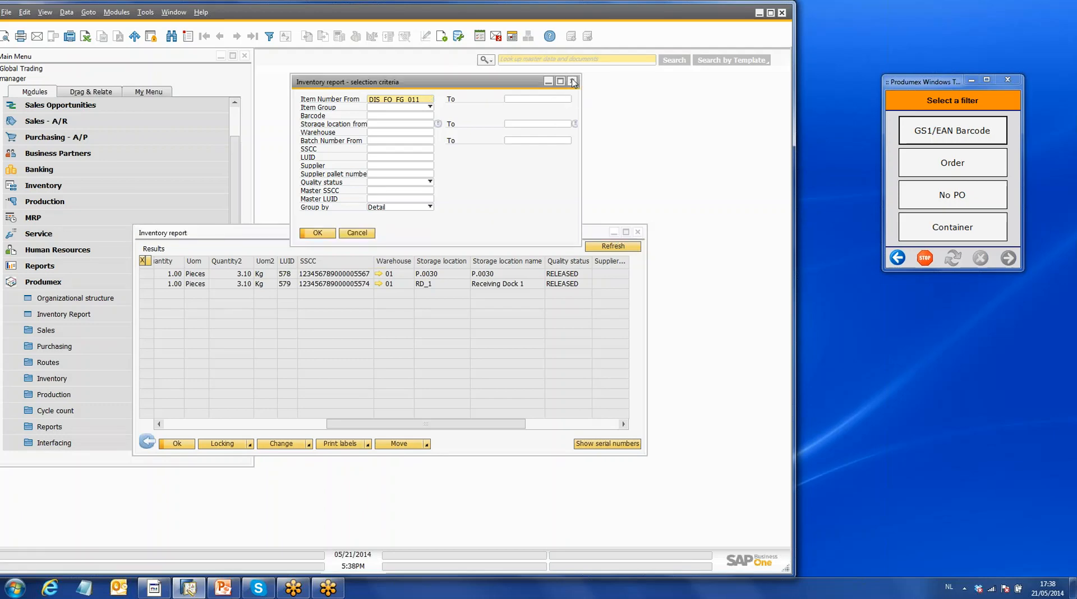
{"action": "left_click", "coordinate": [614, 233]}
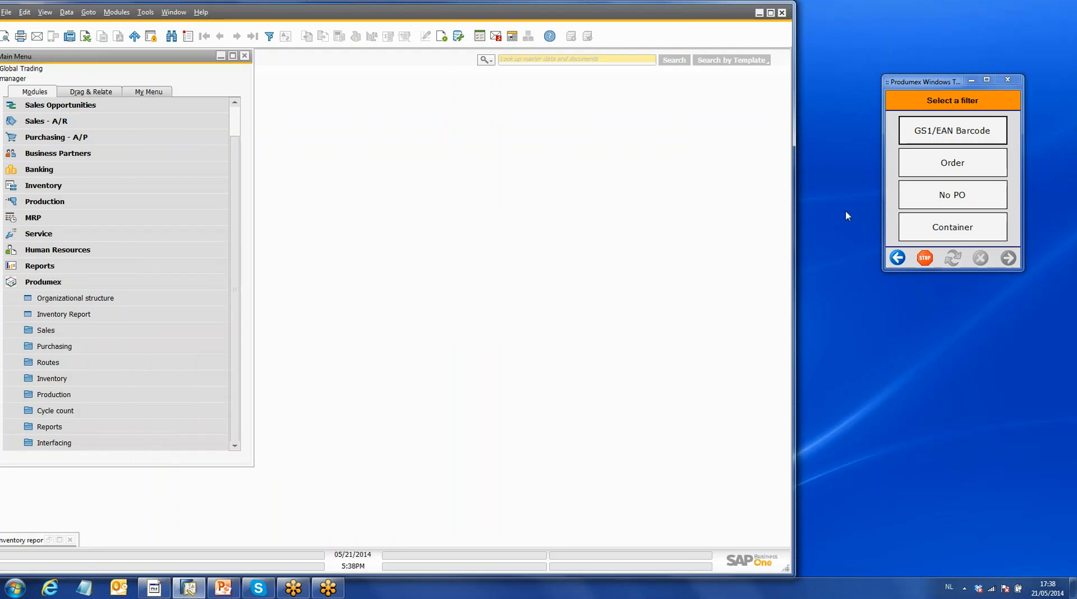
- Switch to the Produmex terminal and start a put away from location RD_1, Receiving Dock 1
{"action": "left_click", "coordinate": [898, 258]}
{"action": "left_click", "coordinate": [898, 259]}
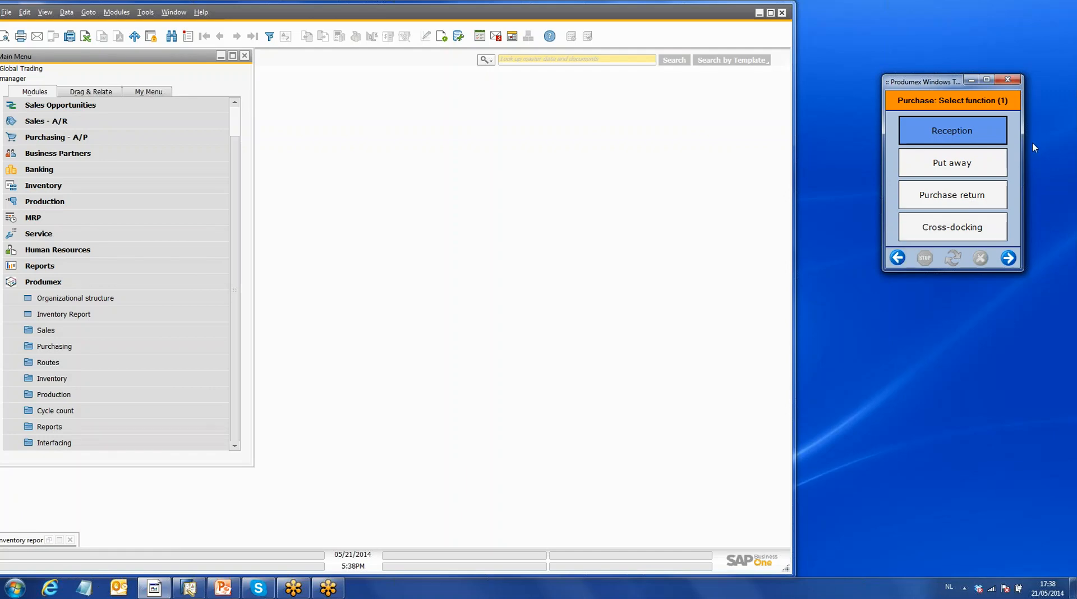
{"action": "left_click", "coordinate": [969, 168]}
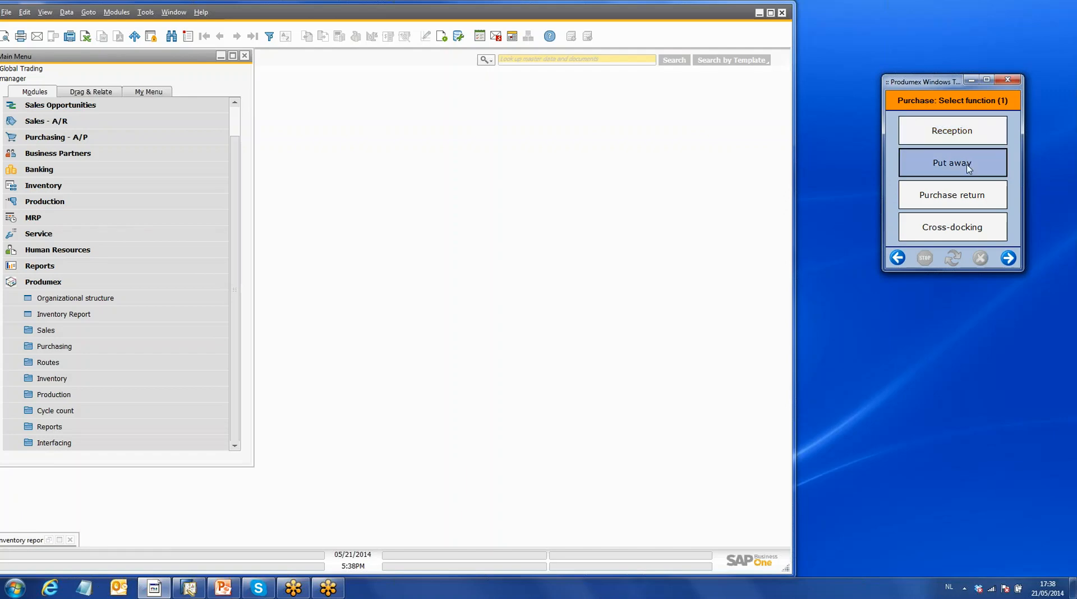
{"action": "left_click", "coordinate": [969, 167]}
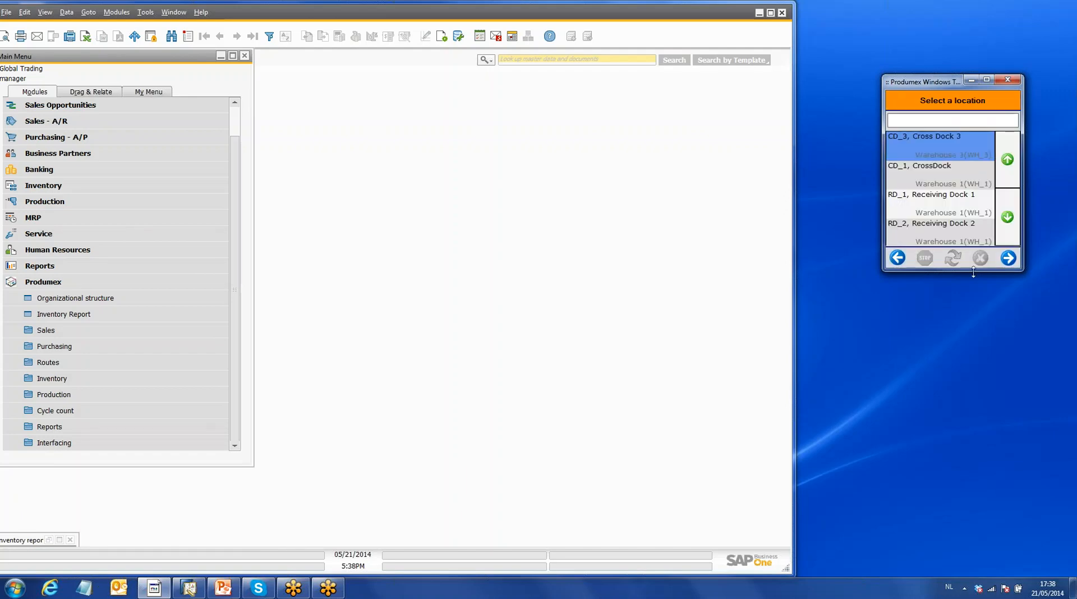
{"action": "left_click", "coordinate": [966, 204]}
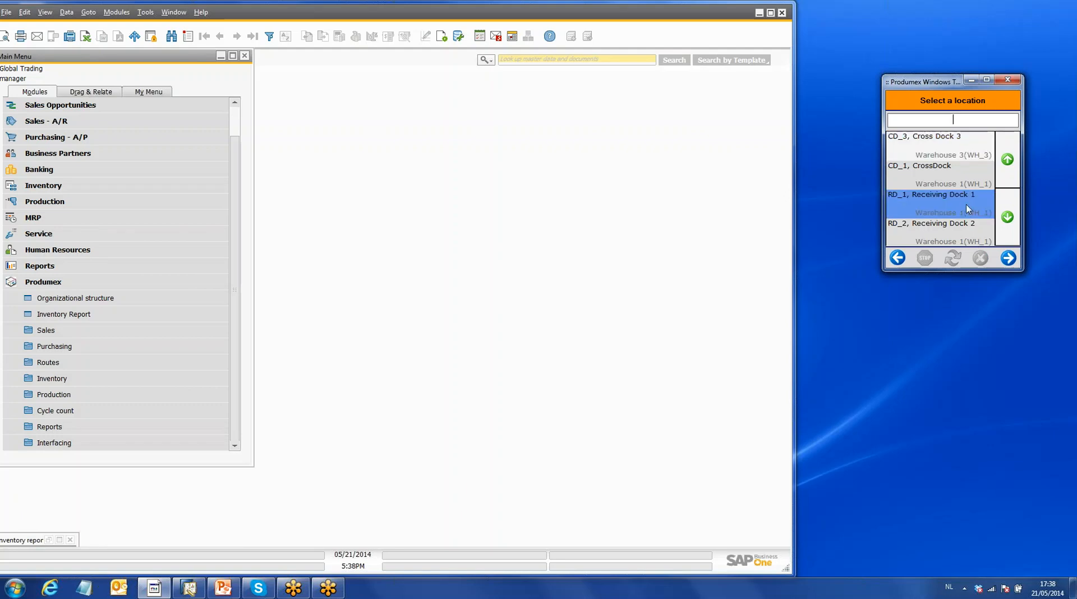
{"action": "left_click", "coordinate": [1008, 258]}
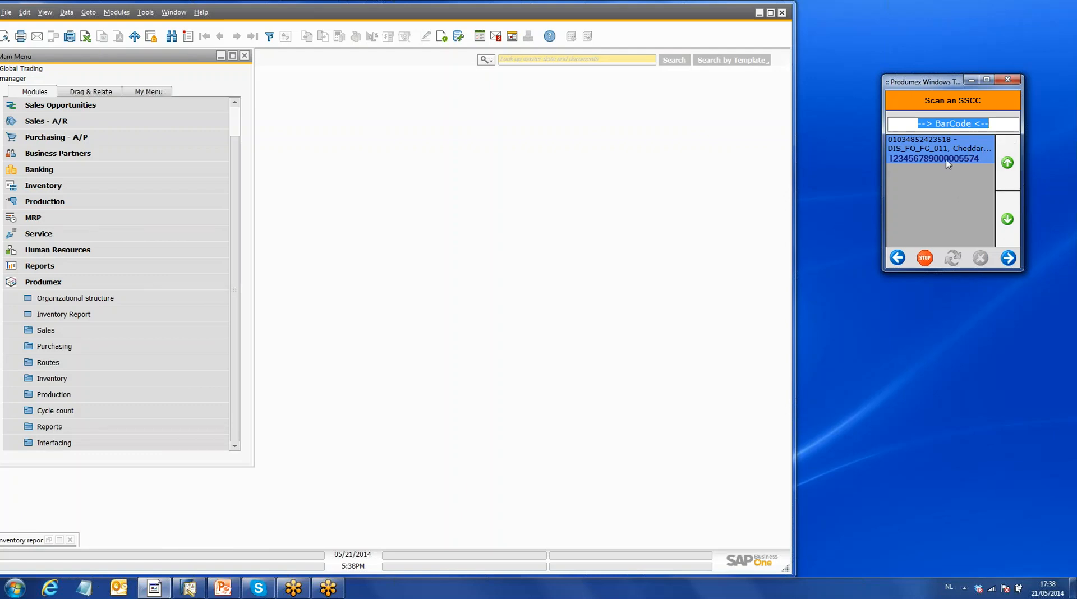
{"action": "type", "text": "00123456789000005574"}
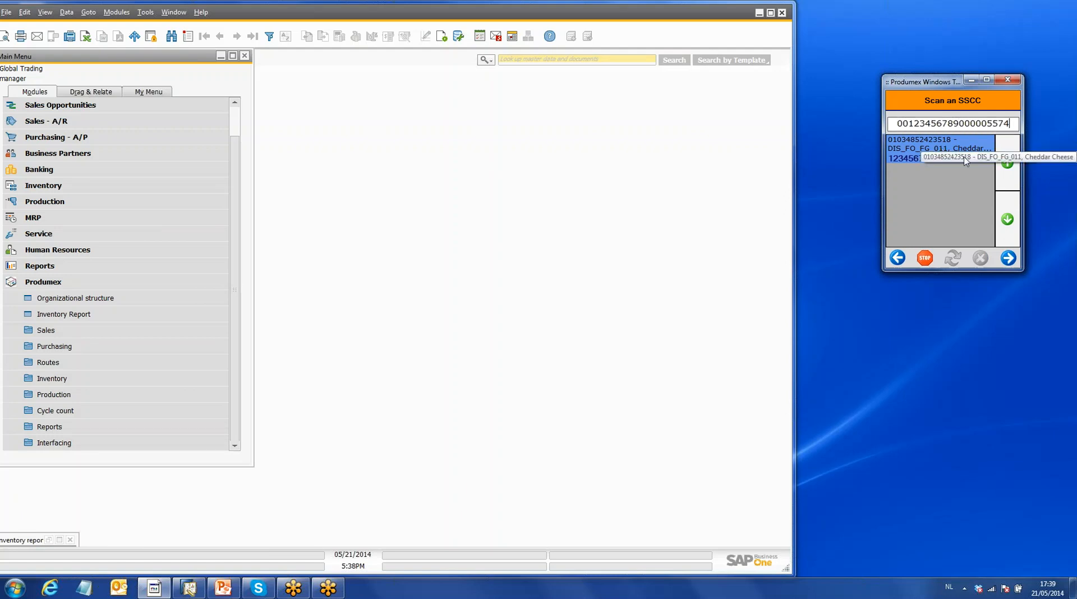
{"action": "key", "text": "Return"}
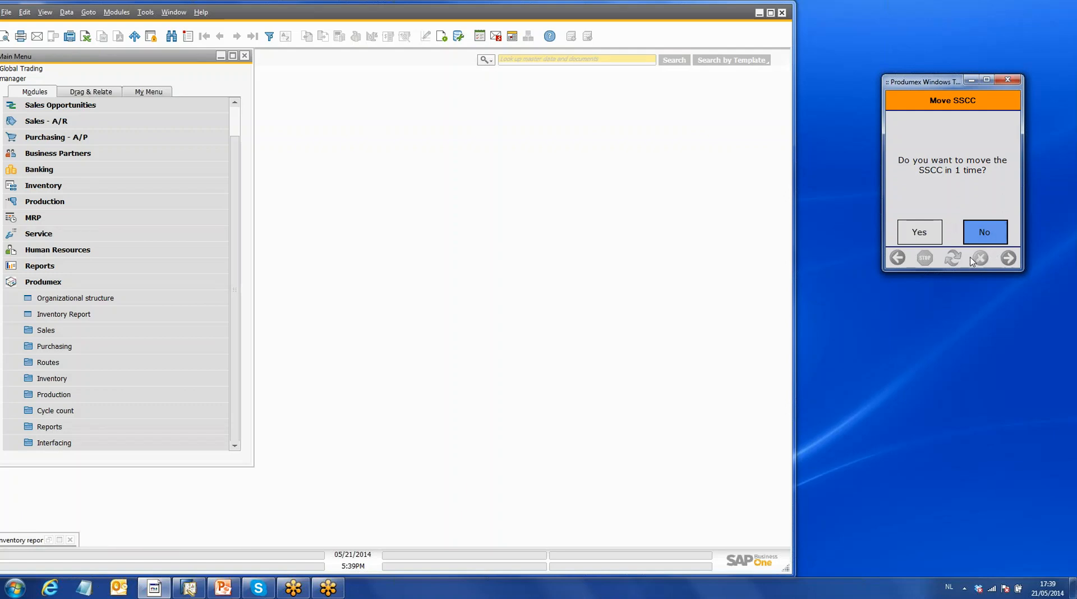
{"action": "left_click", "coordinate": [926, 234]}
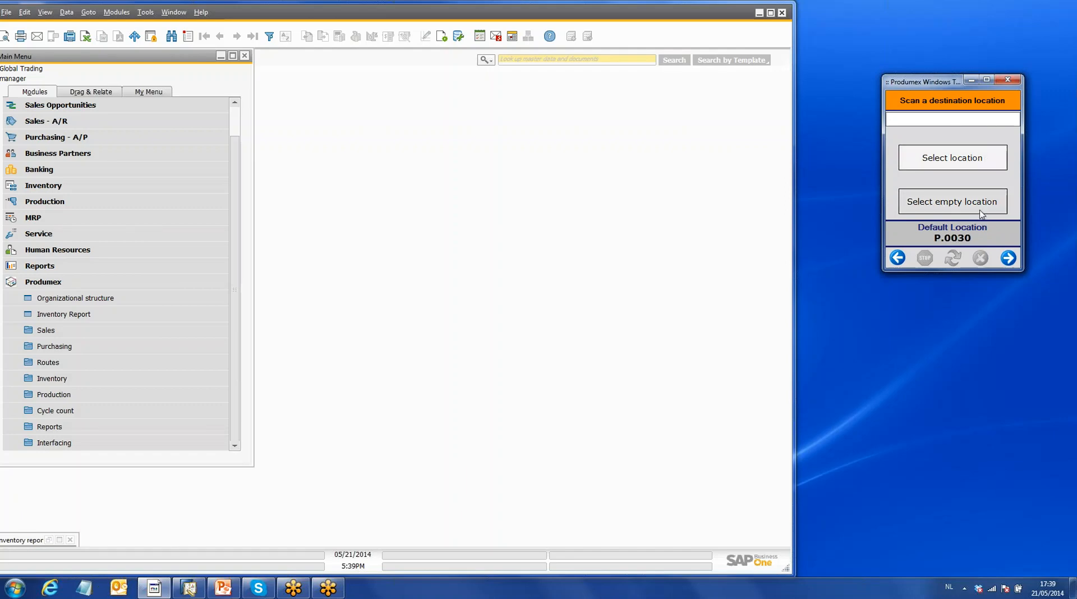
- Set P.0030 as the destination location and complete the put away
{"action": "type", "text": "P.0030"}
{"action": "key", "text": "Return"}
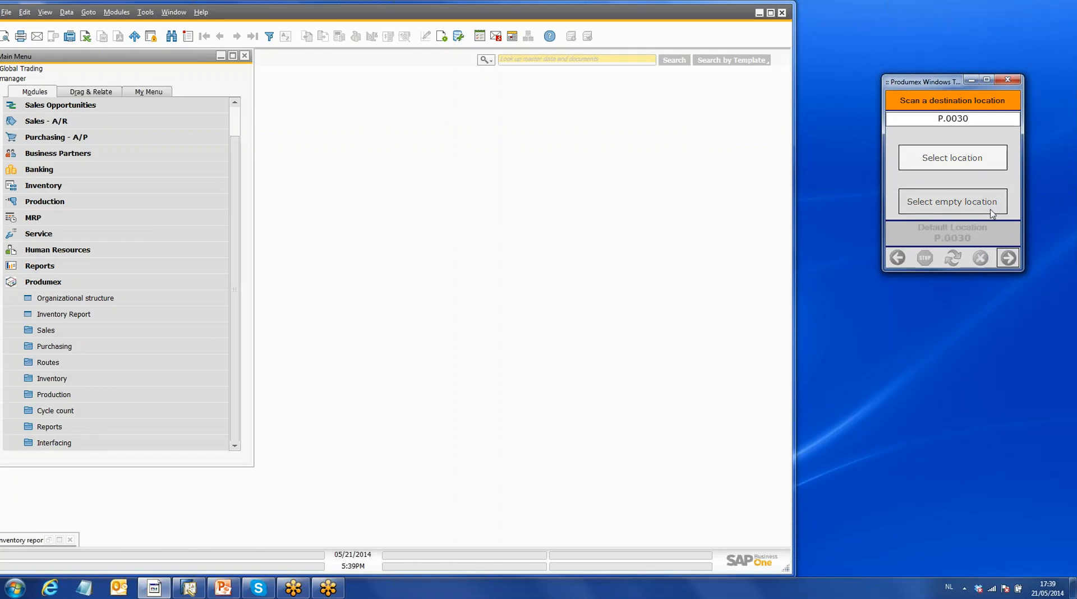
{"action": "left_click", "coordinate": [1014, 230]}
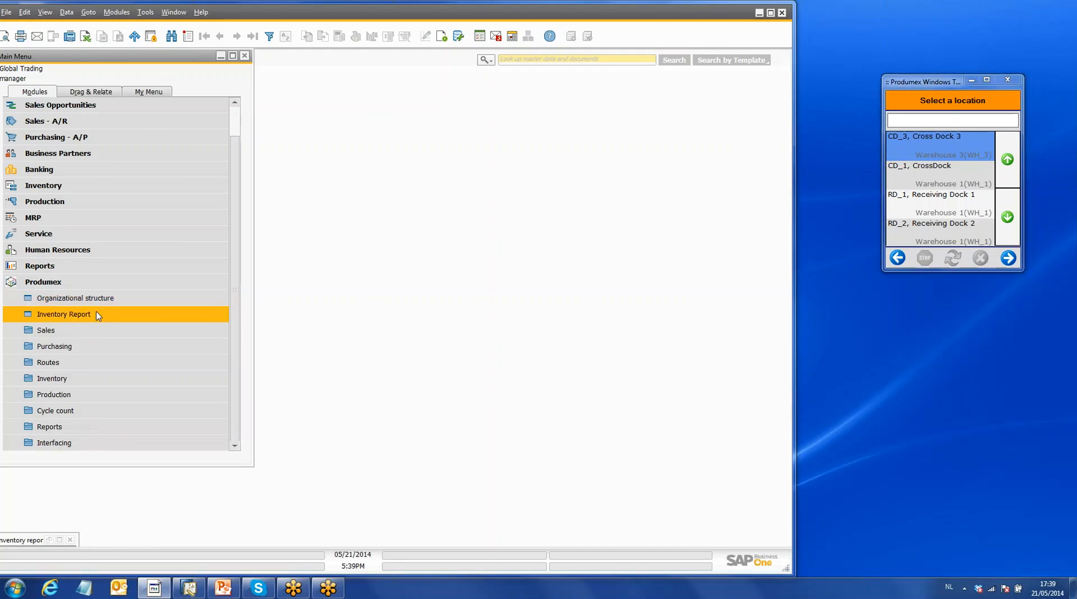
- Restore and refresh the inventory report in SAP Business One, check the moved SSCC's storage location, and close the report
{"action": "left_click", "coordinate": [58, 536]}
{"action": "key", "text": "Return"}
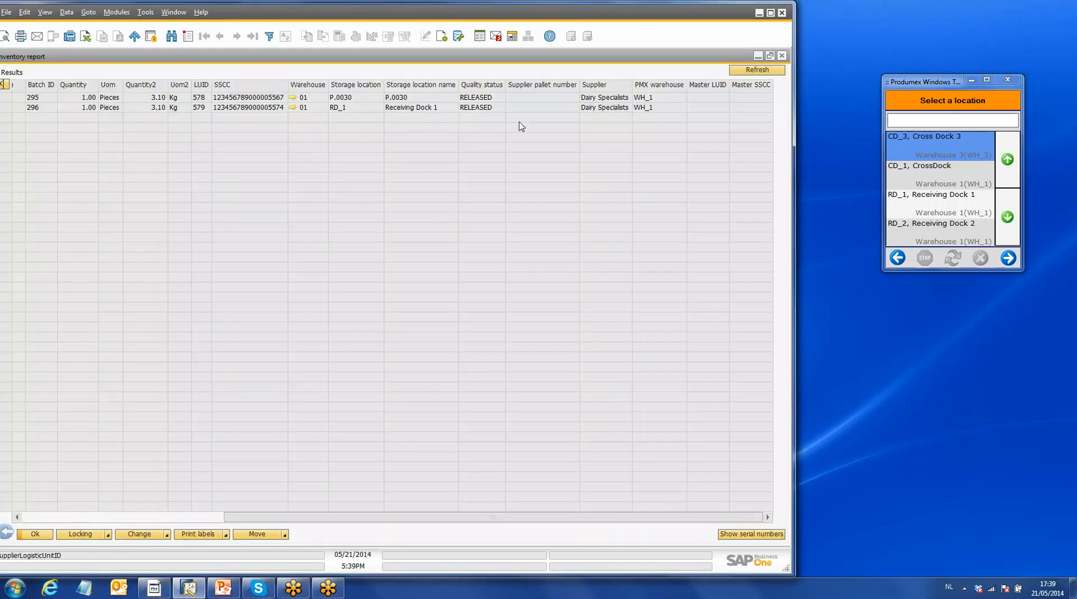
{"action": "left_click", "coordinate": [773, 74]}
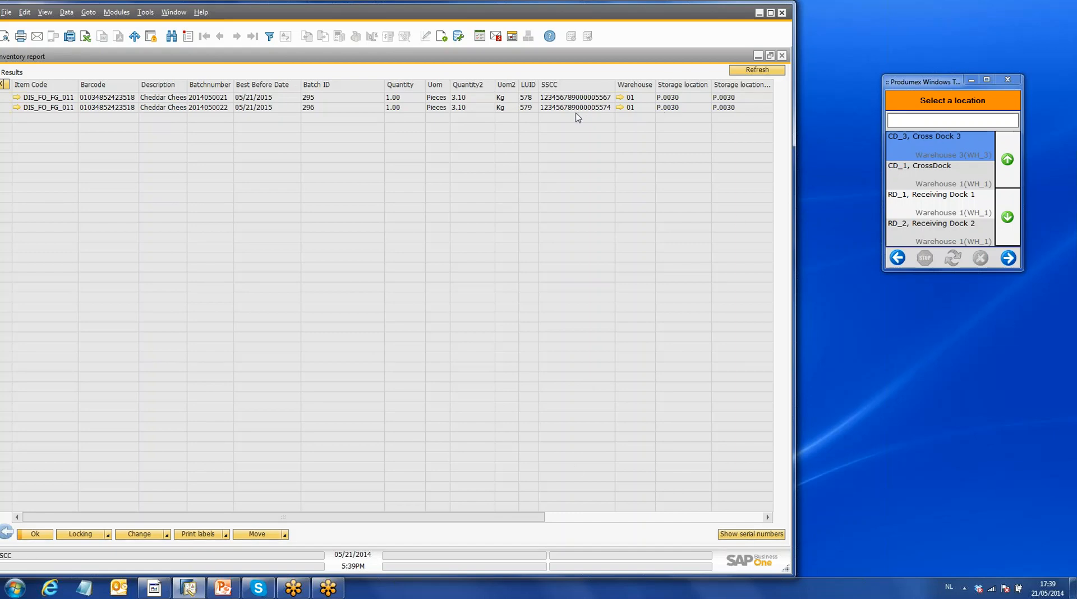
{"action": "left_click", "coordinate": [7, 108]}
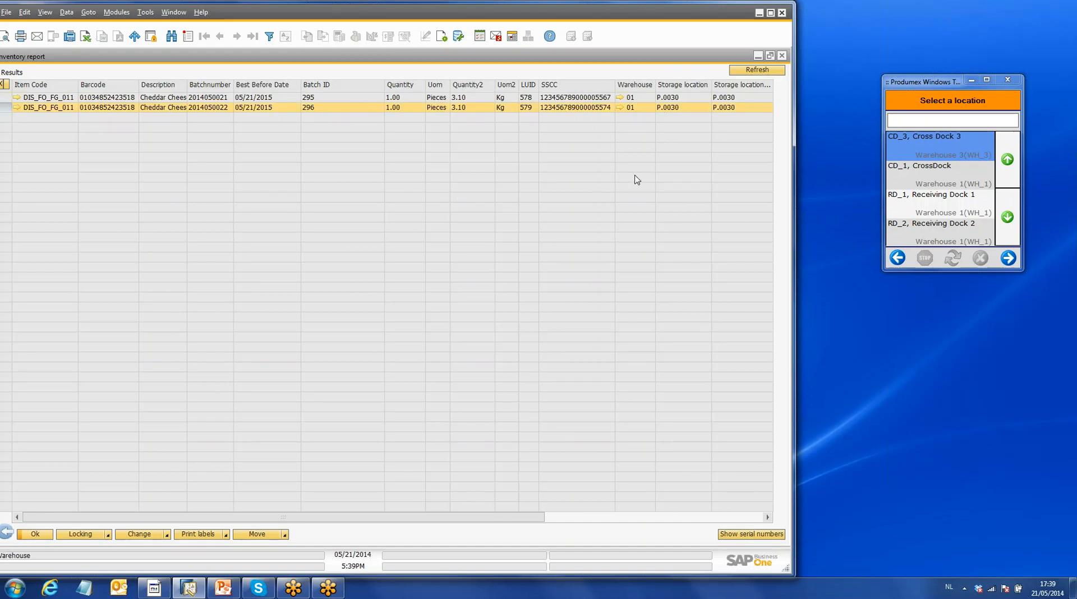
{"action": "left_click", "coordinate": [782, 56]}
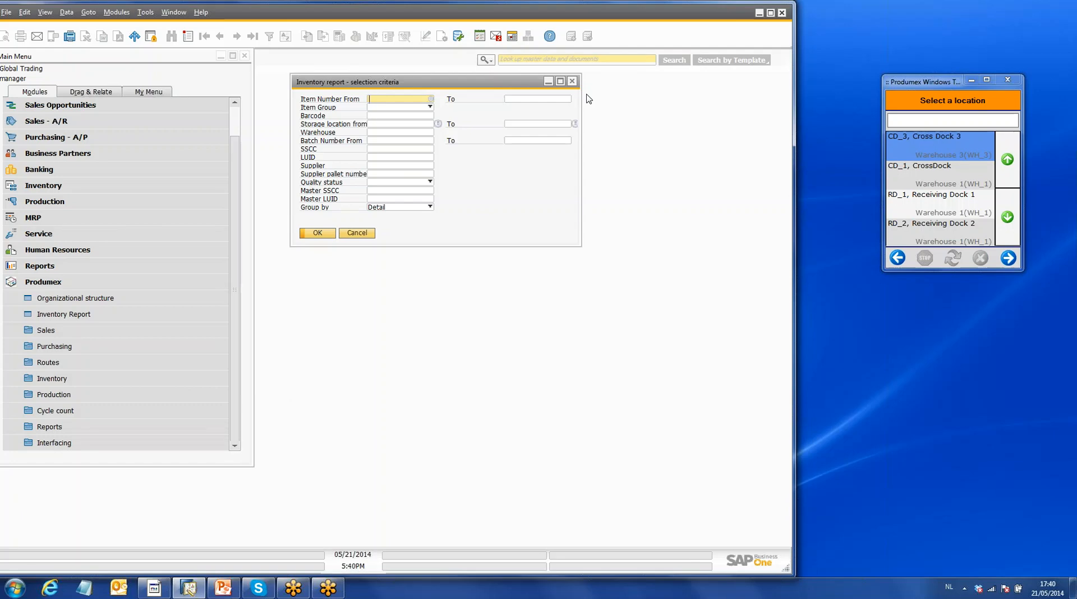
- Return the Produmex terminal to its main function selection and close the inventory report selection criteria in SAP Business One
{"action": "left_click", "coordinate": [898, 263]}
{"action": "left_click", "coordinate": [898, 263]}
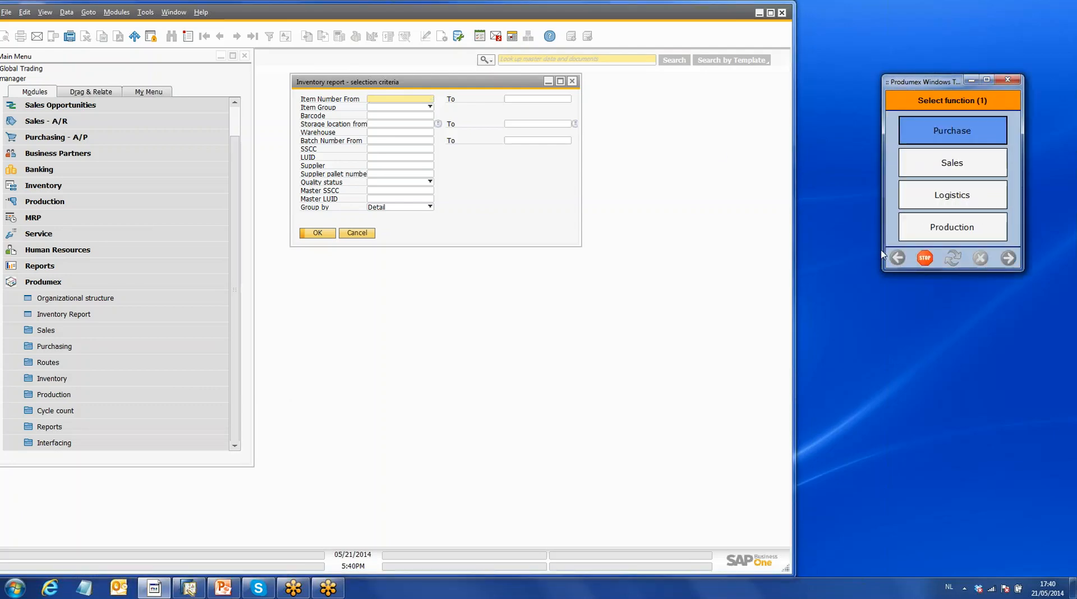
{"action": "left_click", "coordinate": [575, 83]}
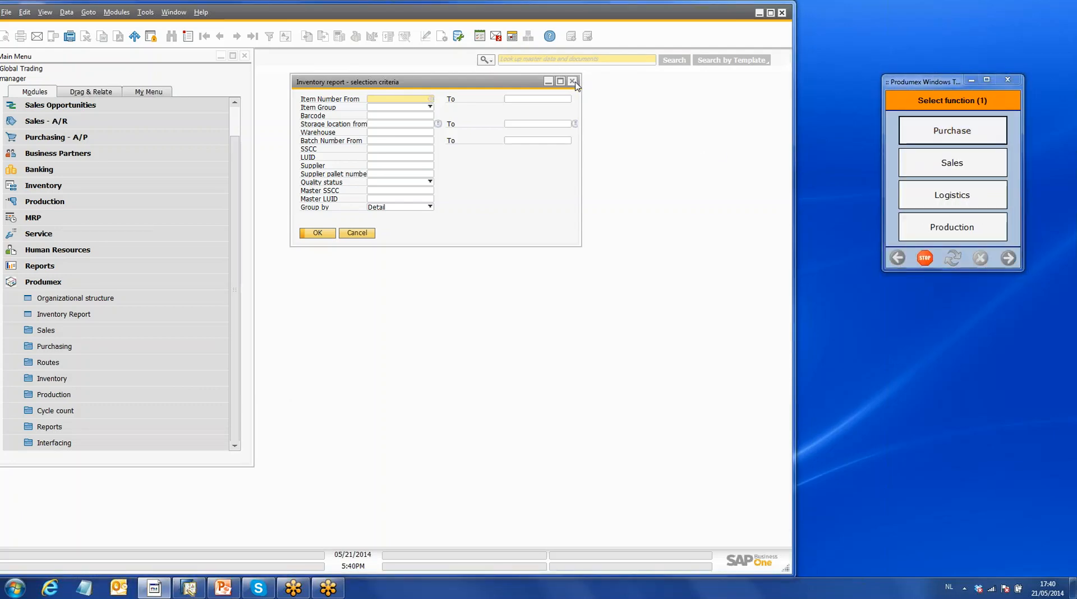
{"action": "left_click", "coordinate": [575, 83]}
- Start a new purchase order with S_FO_006, Veggies Supplier, as the vendor
{"action": "left_click", "coordinate": [103, 282]}
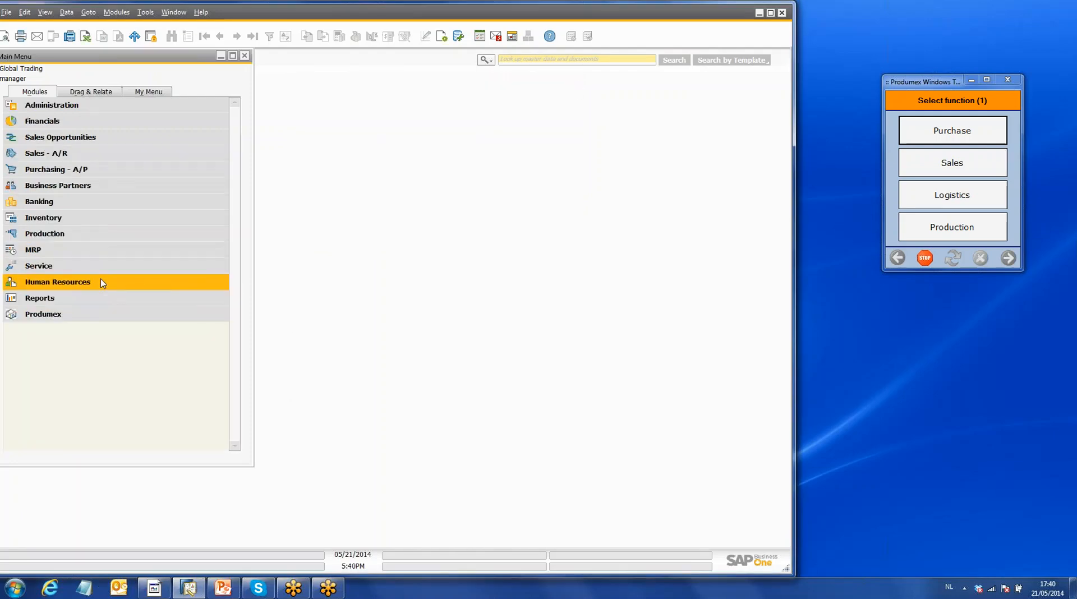
{"action": "left_click", "coordinate": [77, 168]}
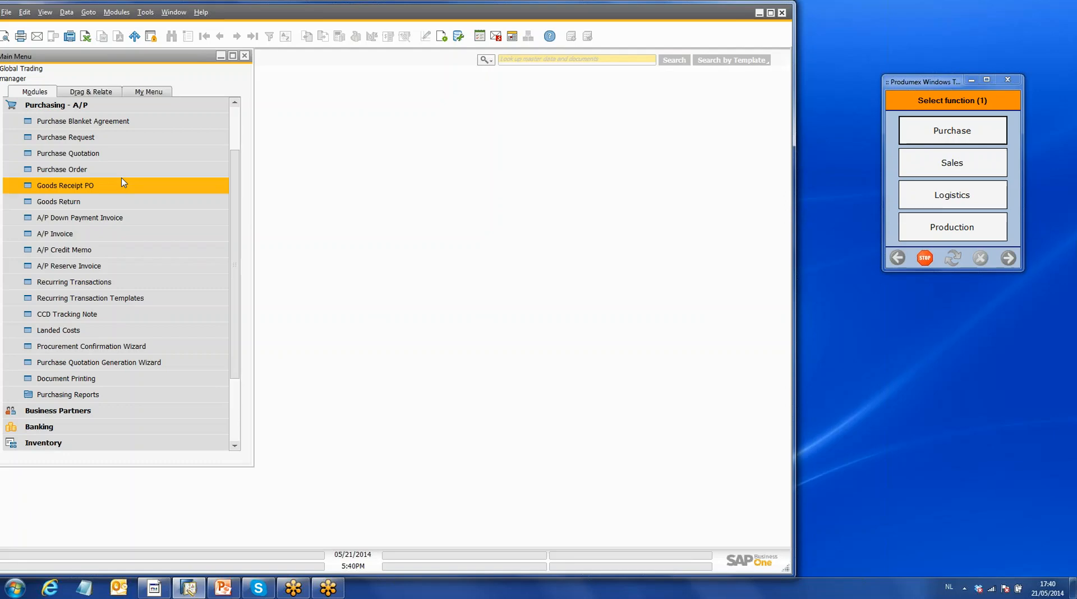
{"action": "left_click", "coordinate": [104, 167]}
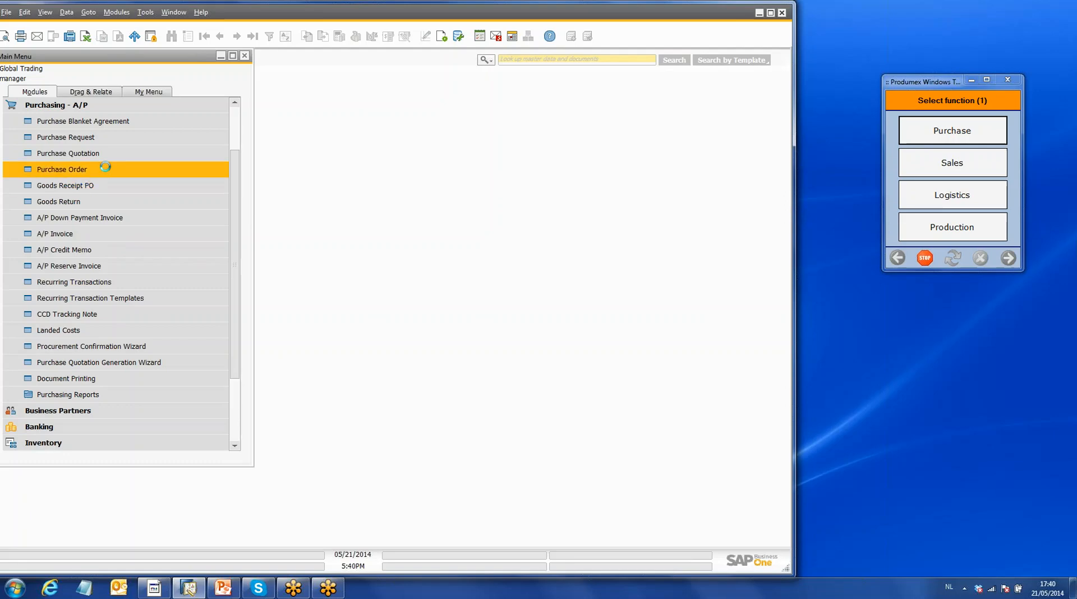
{"action": "left_click", "coordinate": [175, 72]}
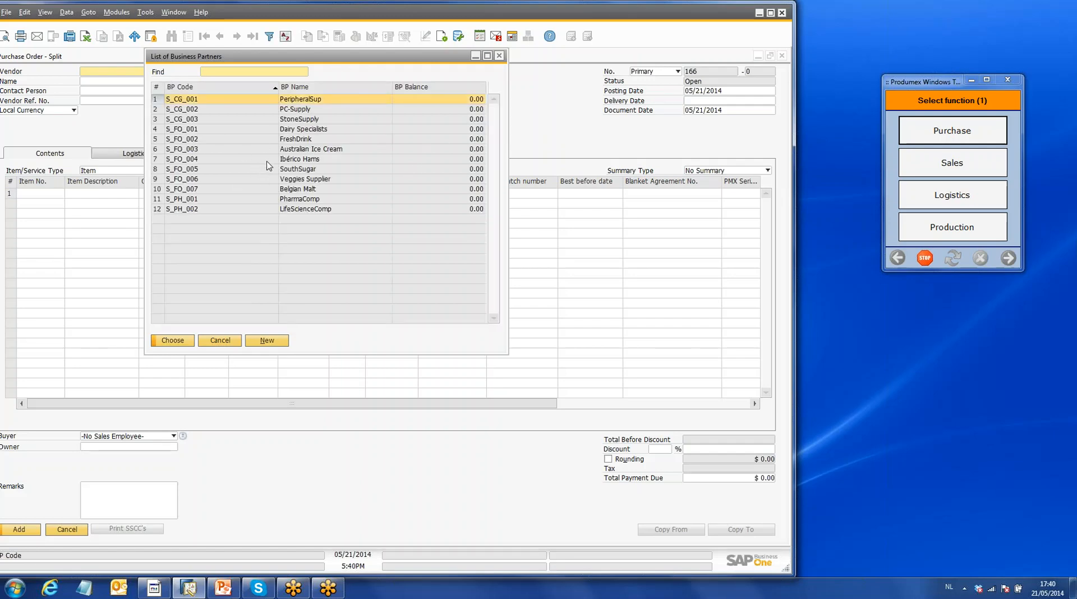
{"action": "left_click", "coordinate": [275, 180]}
{"action": "left_click", "coordinate": [188, 343]}
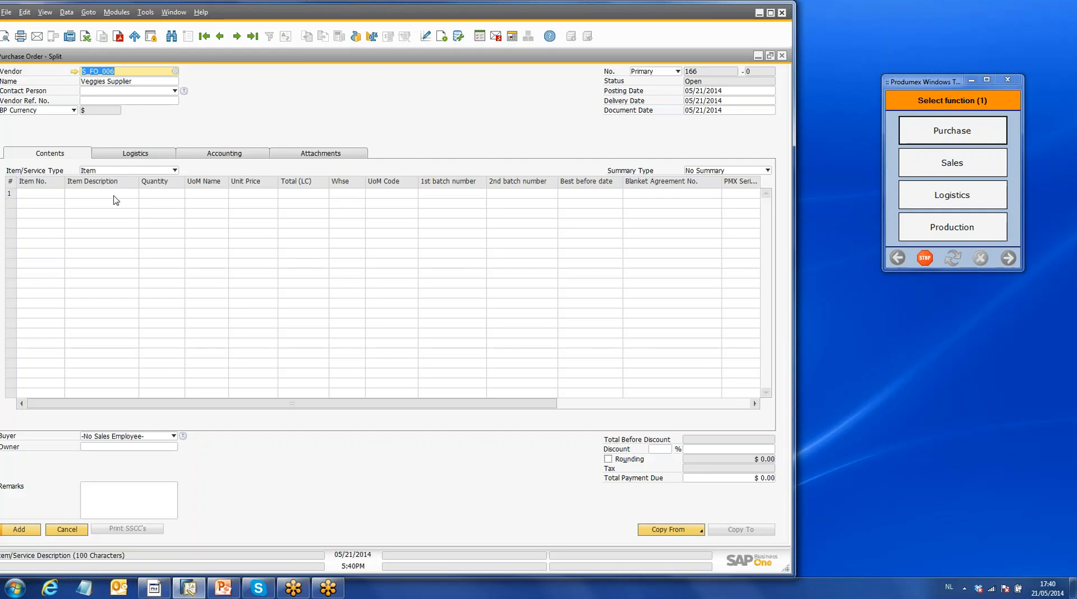
- Add item DIS_FO_FG_009, Crate Potatoes 20 Kg, to the purchase order with a quantity of 20
{"action": "left_click", "coordinate": [55, 194]}
{"action": "left_click", "coordinate": [60, 196]}
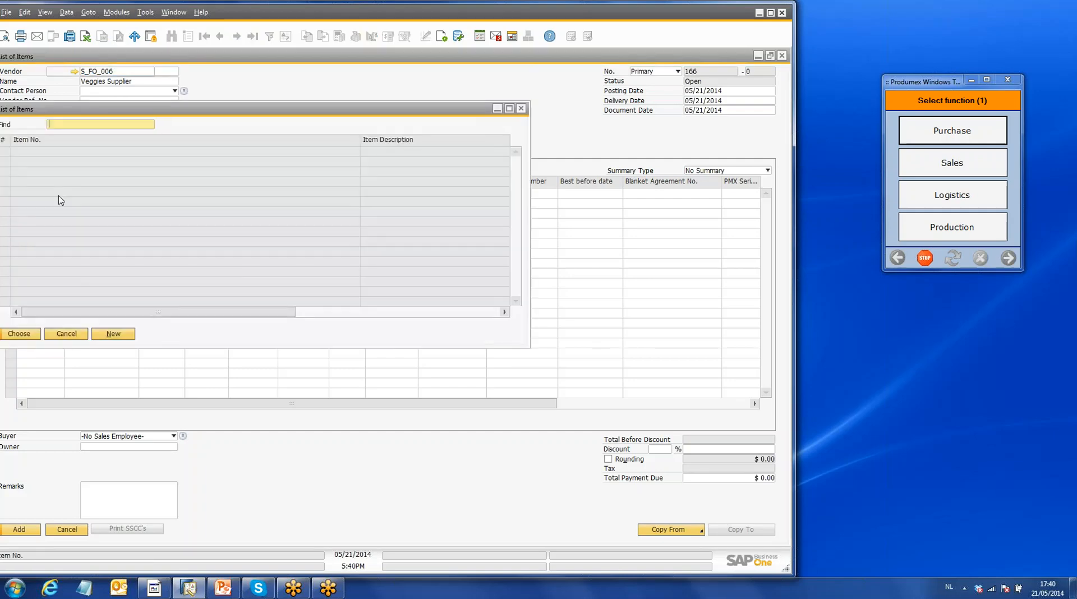
{"action": "left_click", "coordinate": [420, 242]}
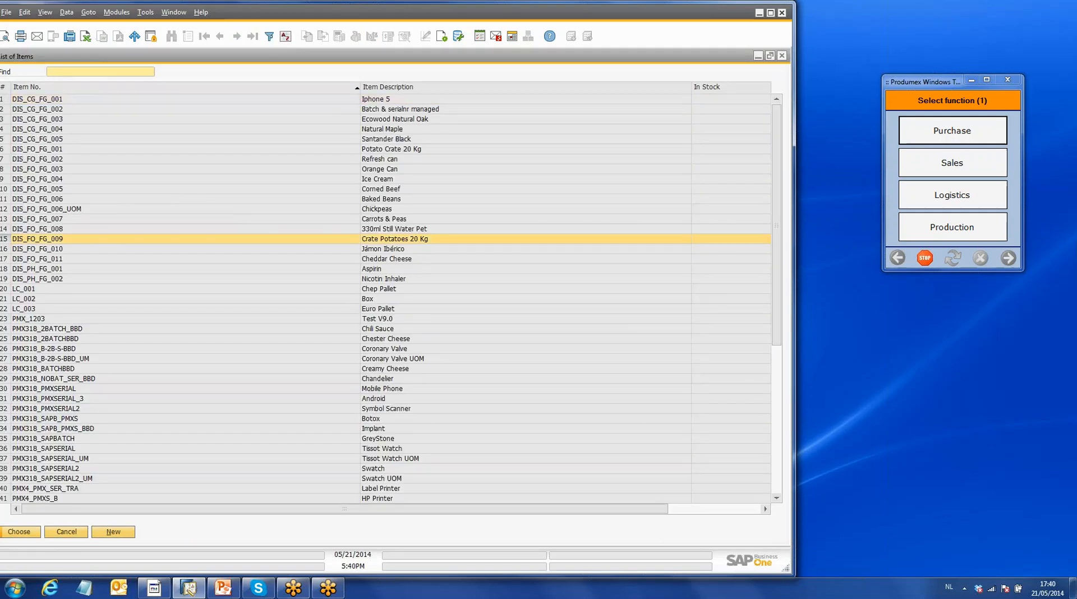
{"action": "left_click", "coordinate": [36, 535]}
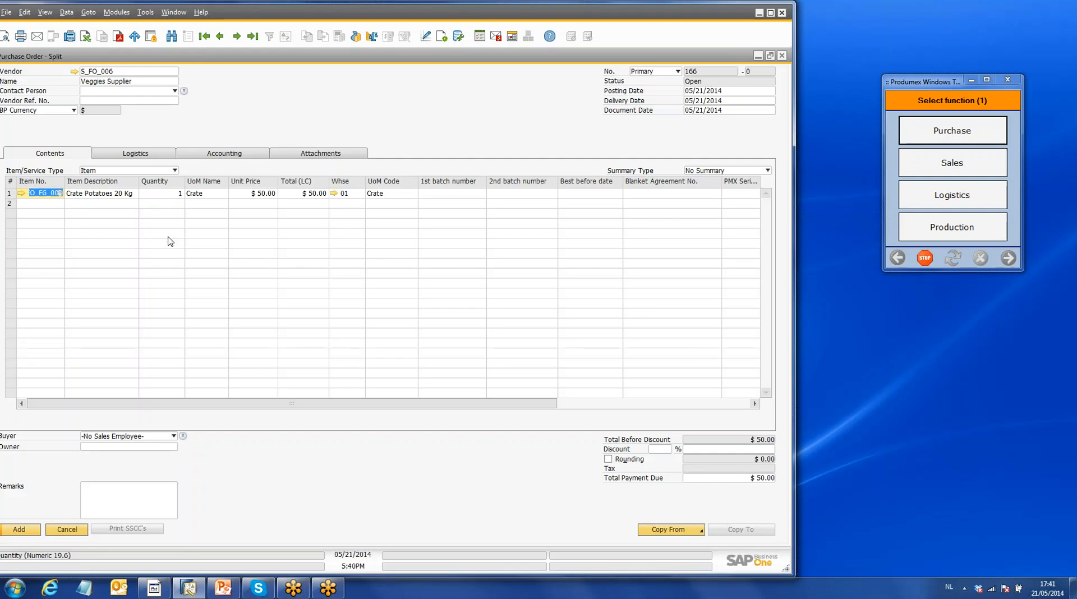
{"action": "left_click", "coordinate": [166, 201]}
{"action": "type", "text": "20"}
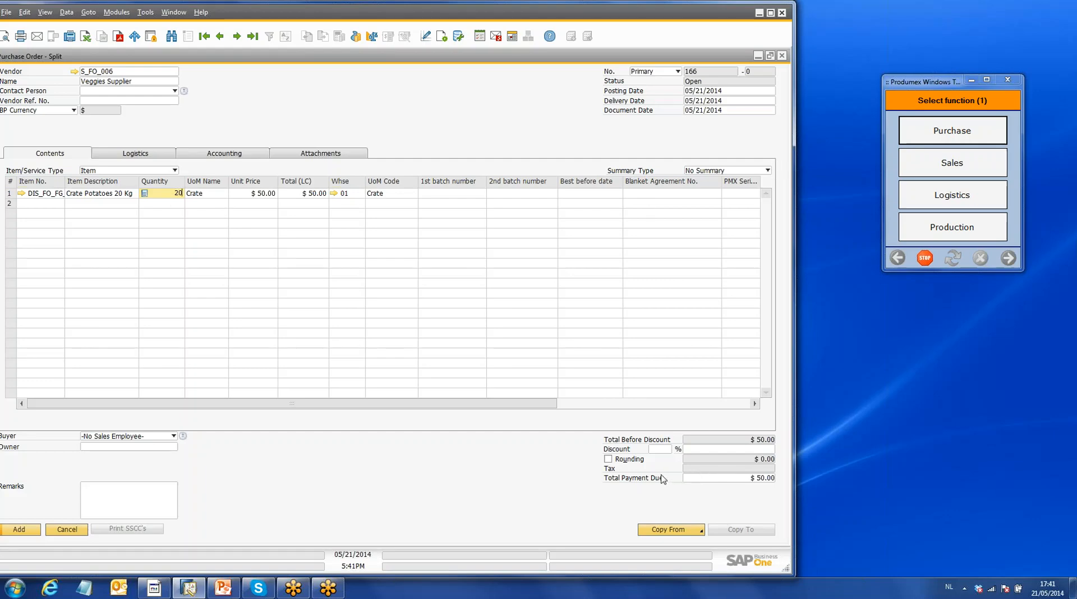
- Add the completed purchase order for Veggies Supplier and close the purchase order form
{"action": "left_click", "coordinate": [26, 531]}
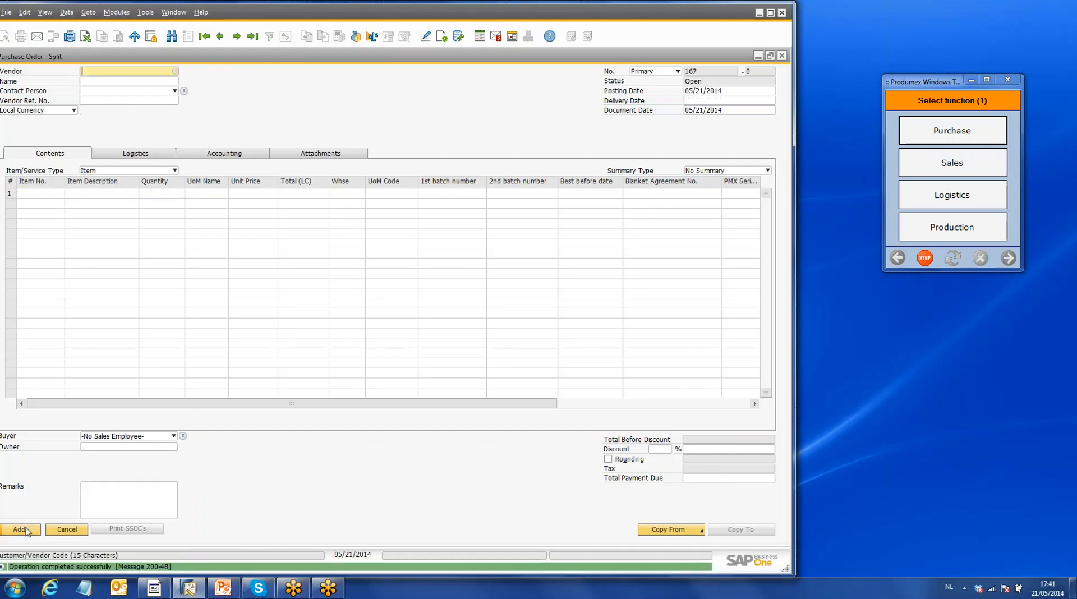
{"action": "left_click", "coordinate": [783, 57]}
- Switch to the Produmex terminal and start a purchase reception at location RD_1, Receiving Dock 1
{"action": "left_click", "coordinate": [948, 133]}
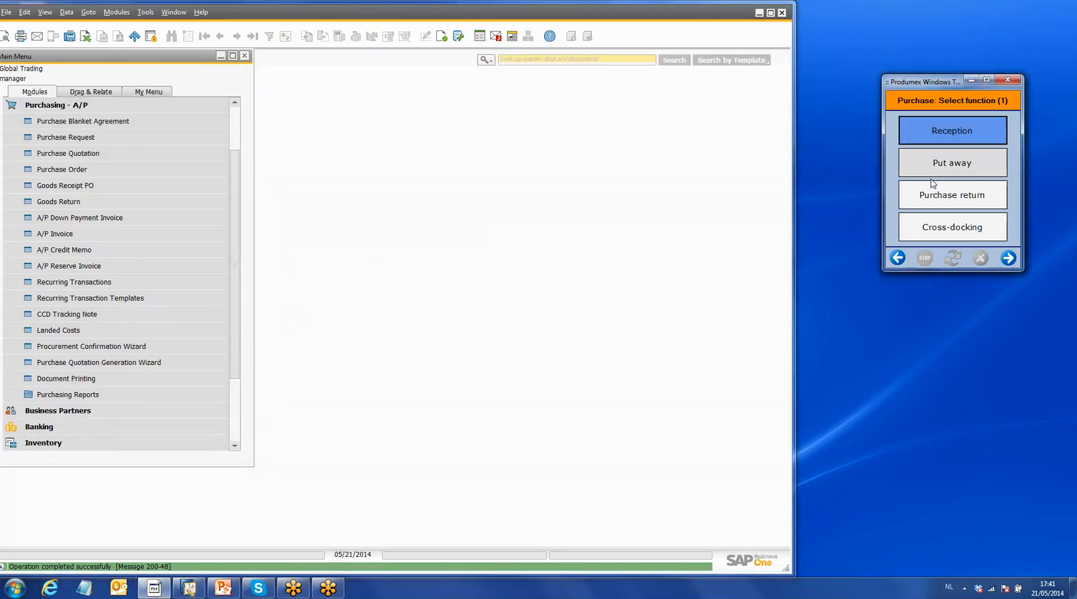
{"action": "left_click", "coordinate": [947, 126]}
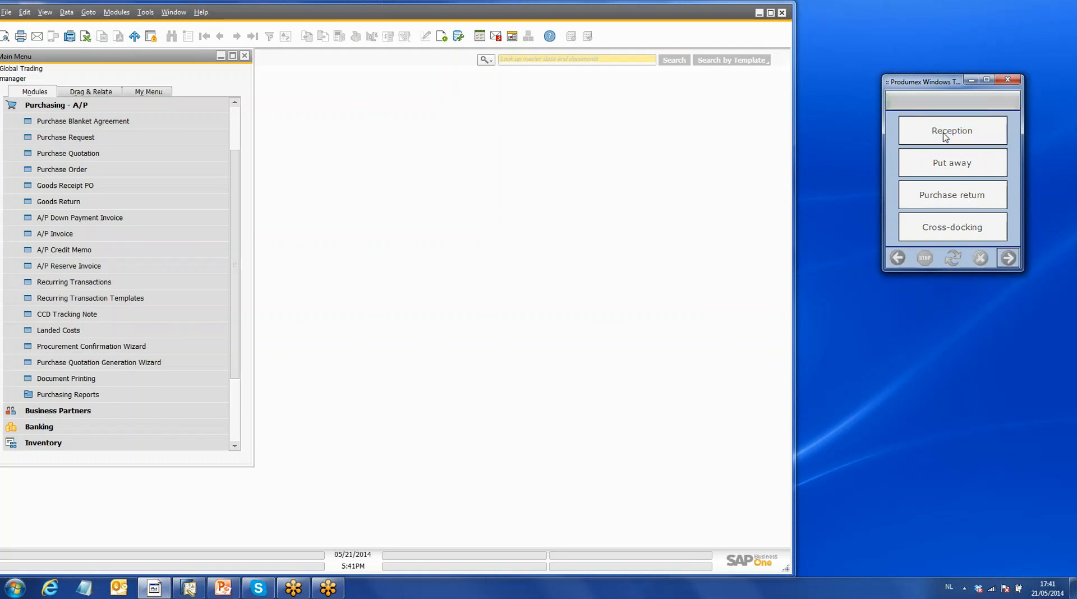
{"action": "left_click", "coordinate": [949, 212]}
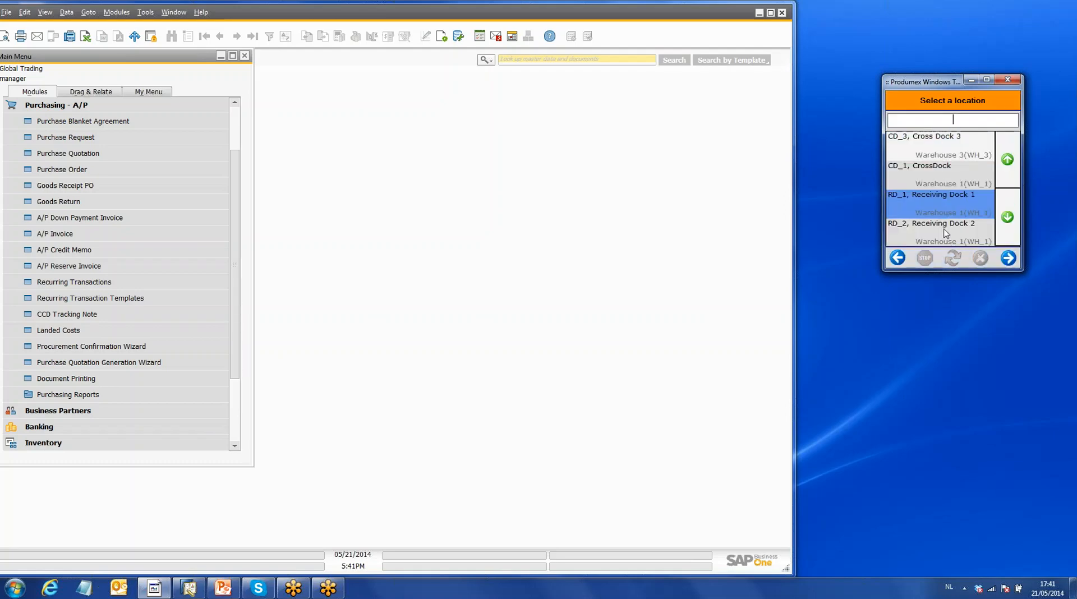
{"action": "left_click", "coordinate": [1015, 262]}
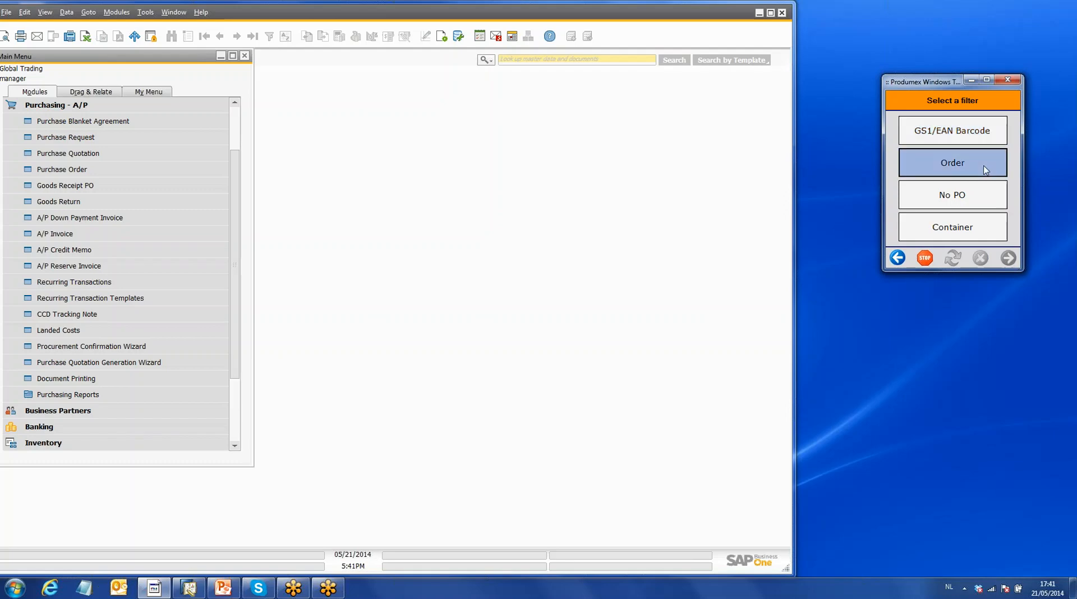
- Filter the reception by order, choose the Veggies Supplier purchase order, and receive it as non-identical logistic units
{"action": "left_click", "coordinate": [986, 169]}
{"action": "left_click", "coordinate": [972, 196]}
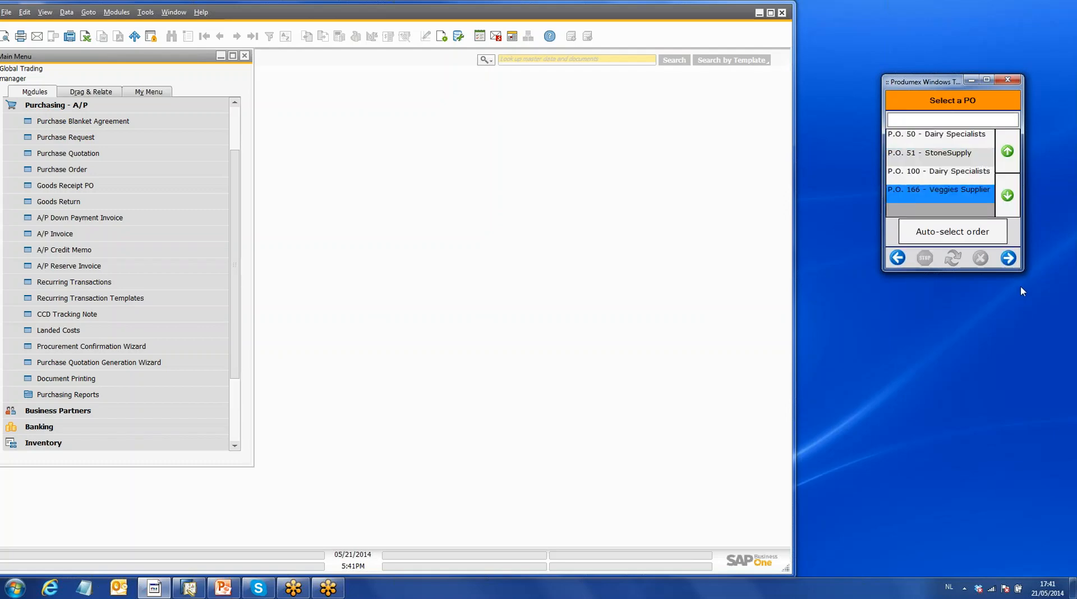
{"action": "left_click", "coordinate": [1009, 260]}
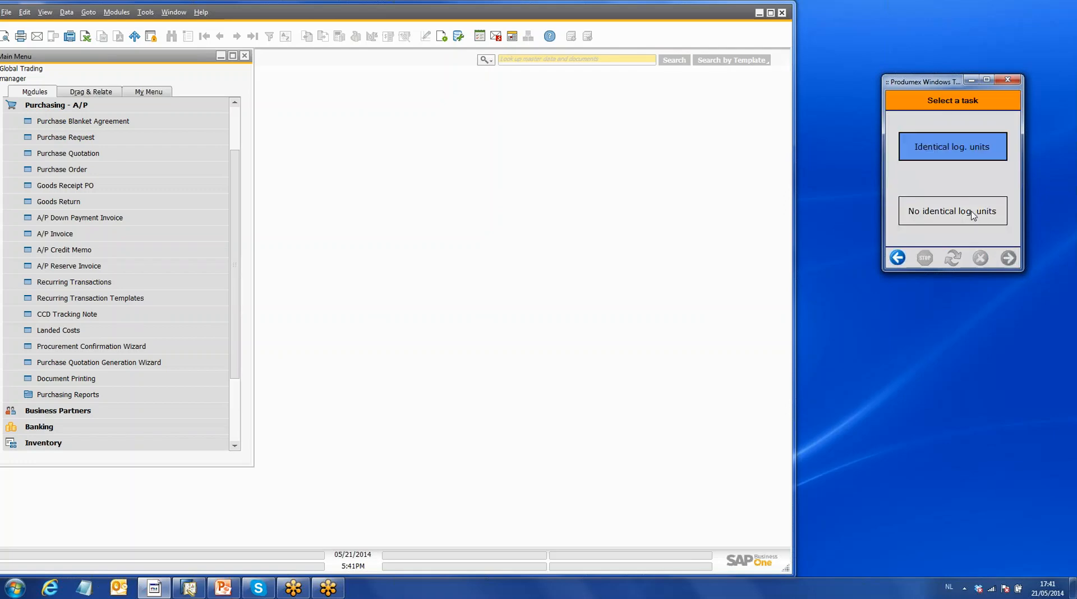
{"action": "left_click", "coordinate": [969, 217]}
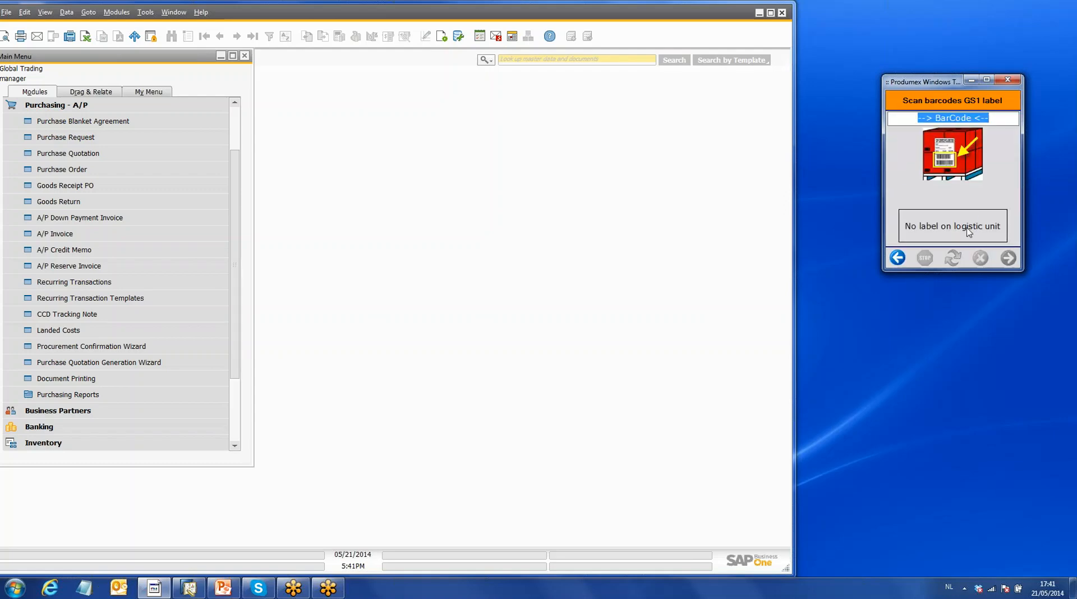
- Mark the logistic unit as unlabelled, choose LC_003 Euro Pallet as its carrier, and select product DIS_FO_FG_009
{"action": "left_click", "coordinate": [966, 229]}
{"action": "left_click", "coordinate": [952, 207]}
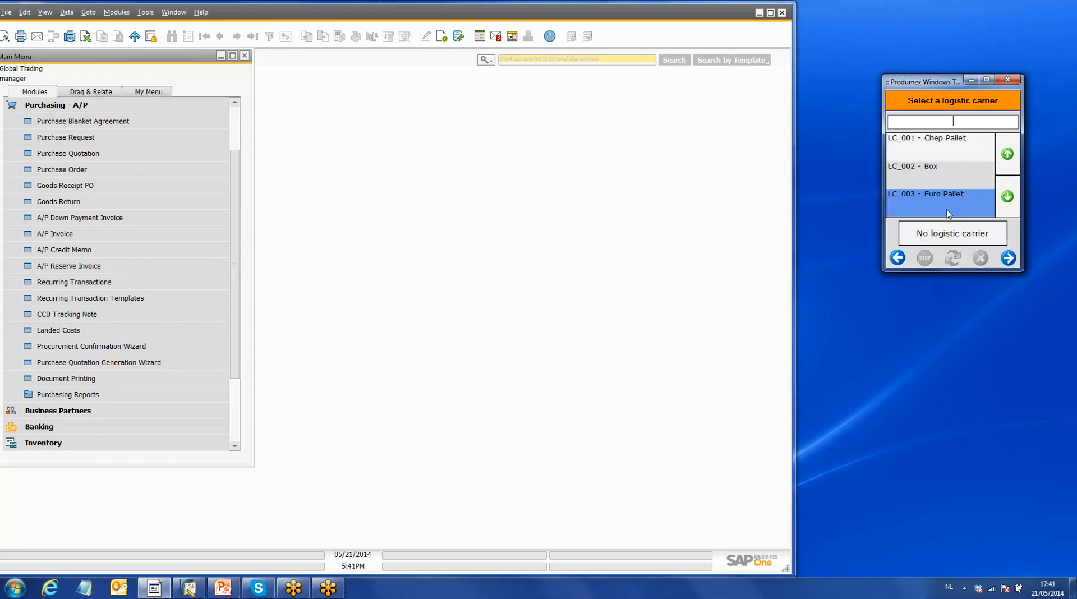
{"action": "left_click", "coordinate": [1008, 258]}
{"action": "left_click", "coordinate": [961, 223]}
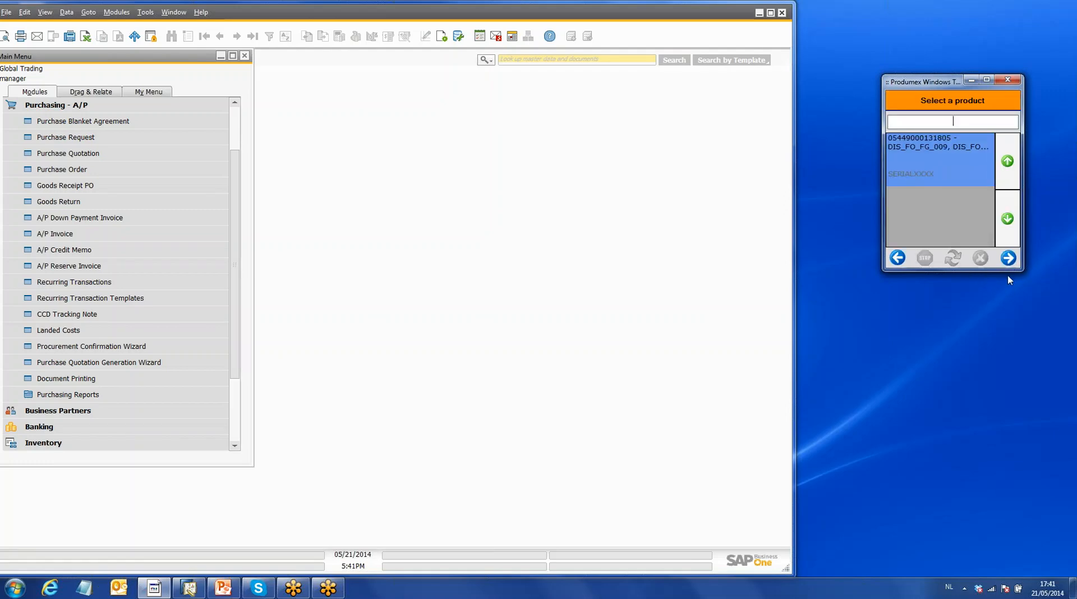
{"action": "left_click", "coordinate": [1008, 259]}
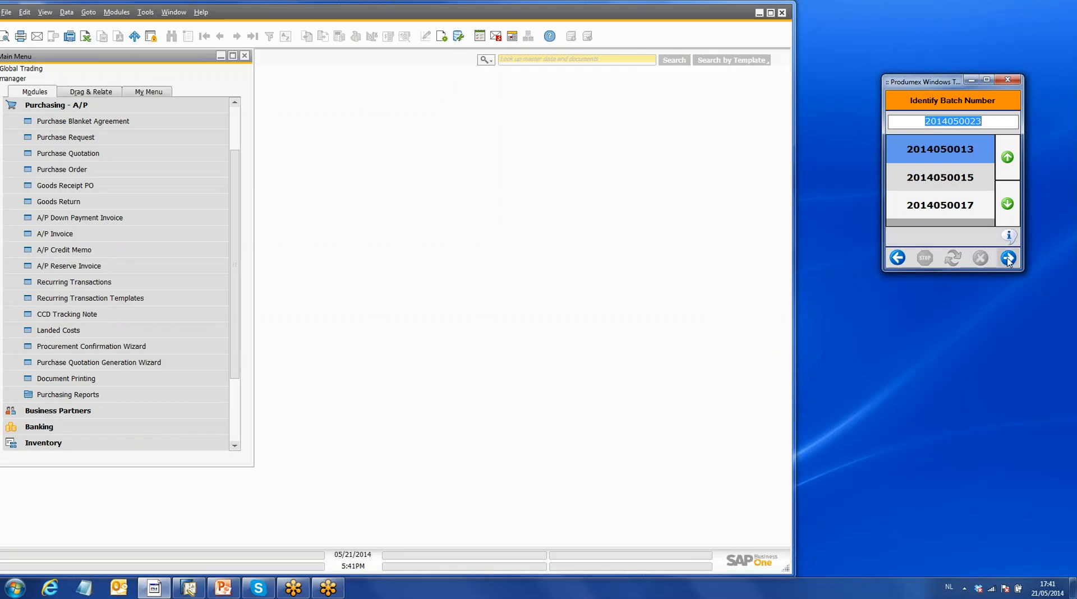
{"action": "left_click", "coordinate": [1009, 258]}
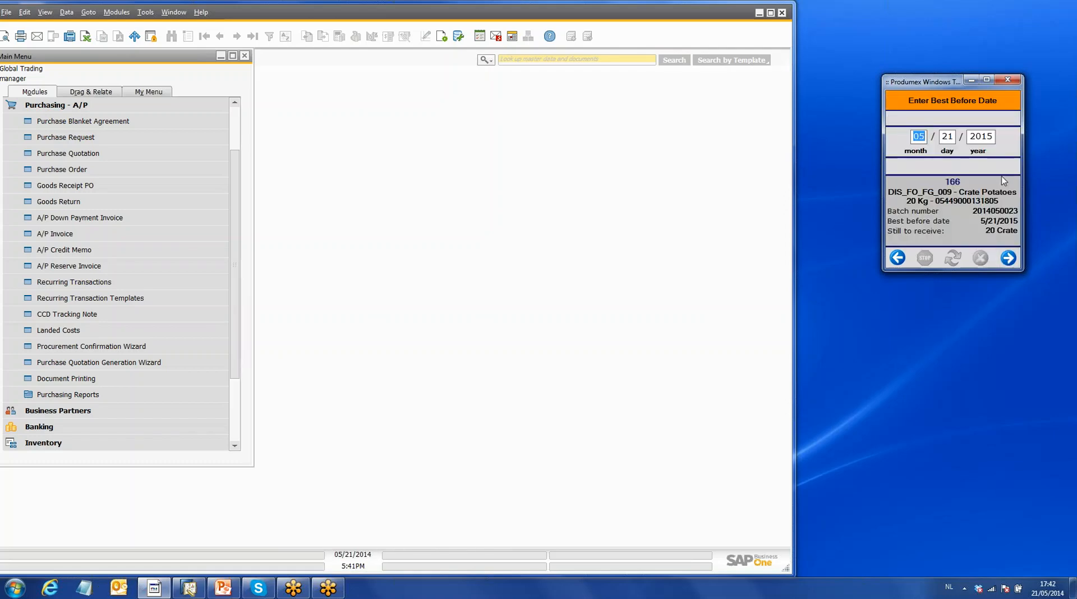
{"action": "left_click", "coordinate": [1010, 261]}
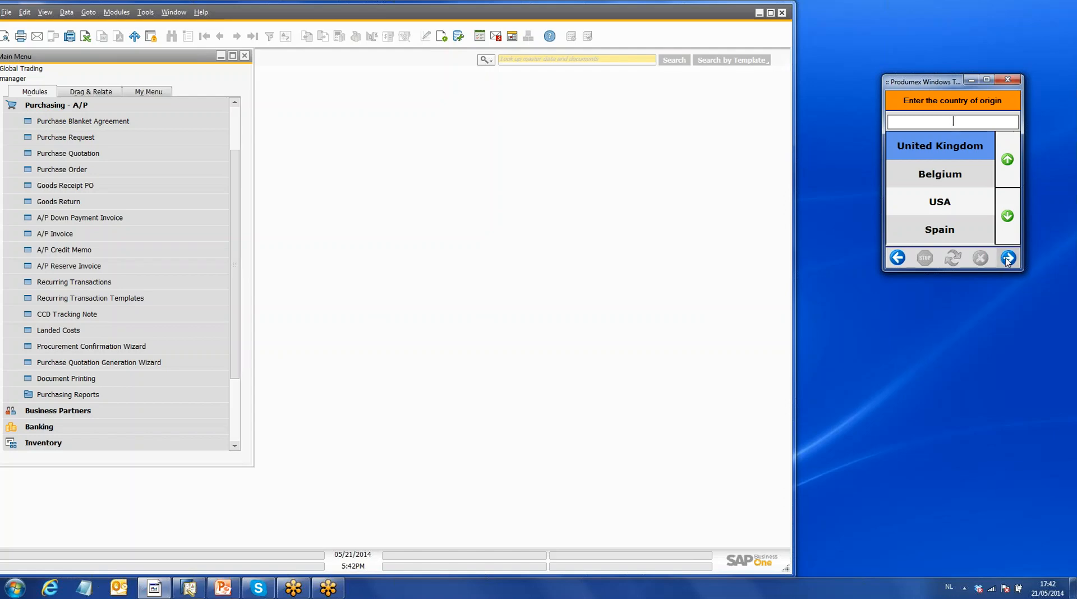
{"action": "left_click", "coordinate": [956, 229]}
{"action": "left_click", "coordinate": [1016, 260]}
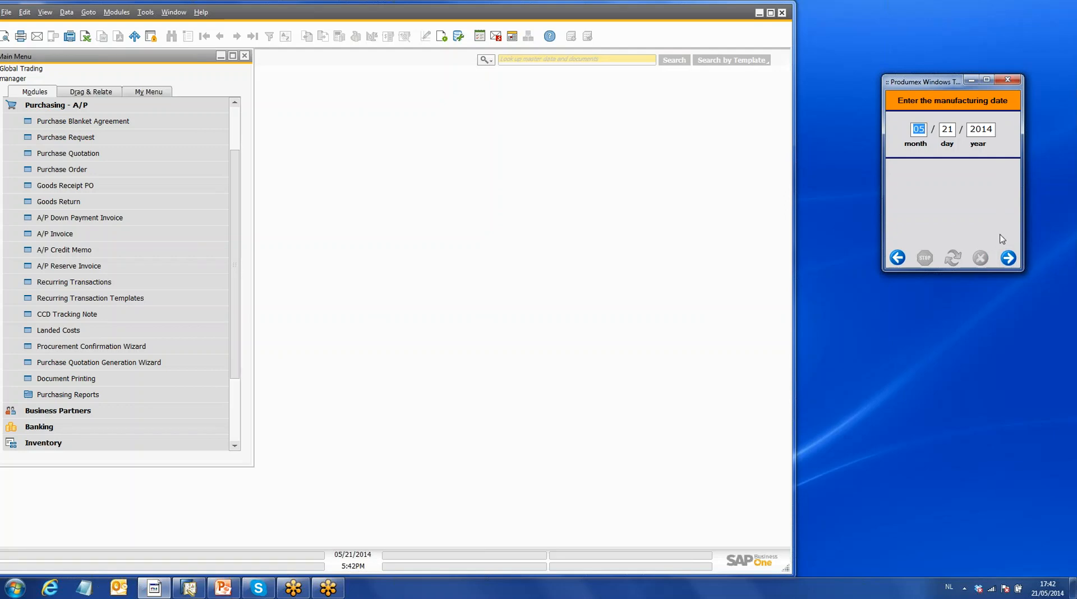
{"action": "left_click", "coordinate": [1008, 258]}
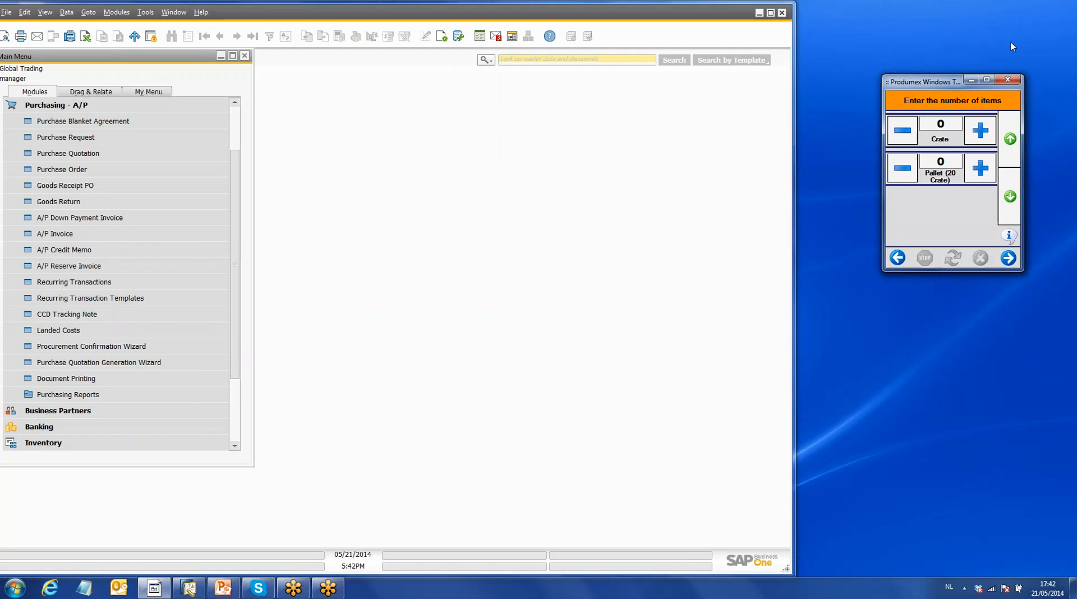
- Receive one pallet of 20 crates and decline reprinting the label
{"action": "left_click", "coordinate": [952, 159]}
{"action": "left_click", "coordinate": [980, 168]}
{"action": "left_click", "coordinate": [1009, 259]}
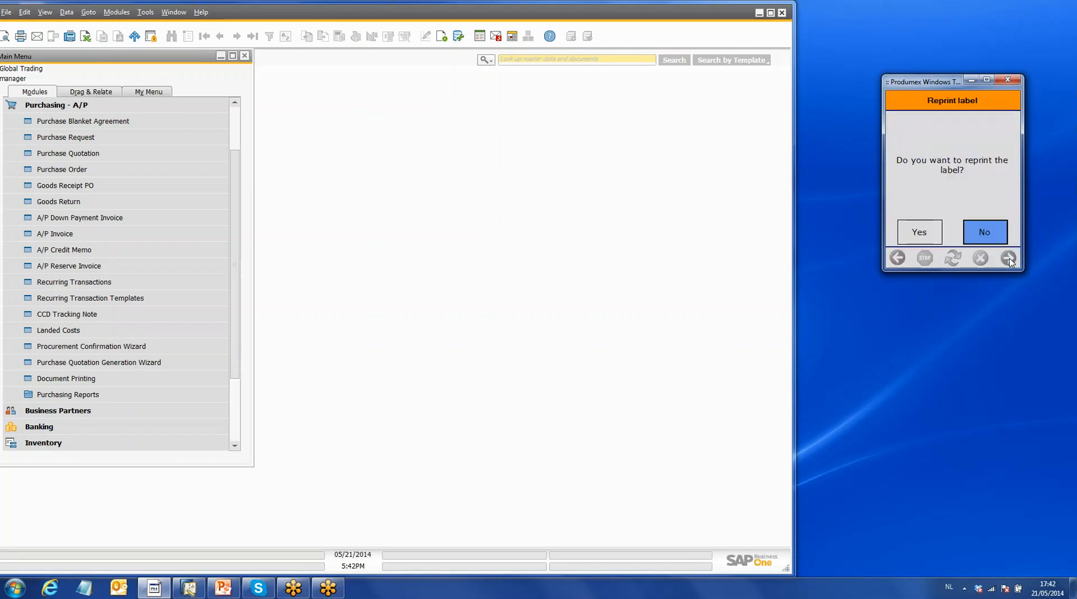
{"action": "left_click", "coordinate": [995, 239]}
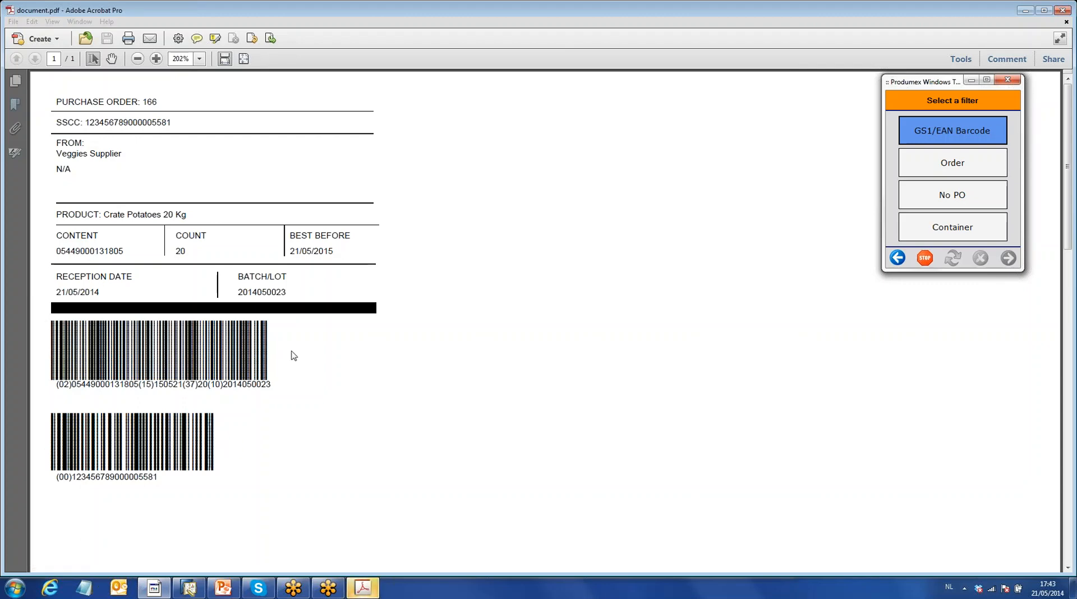
- Close the generated reception label PDF and return the Produmex terminal to the purchase function selection
{"action": "left_click", "coordinate": [1065, 7]}
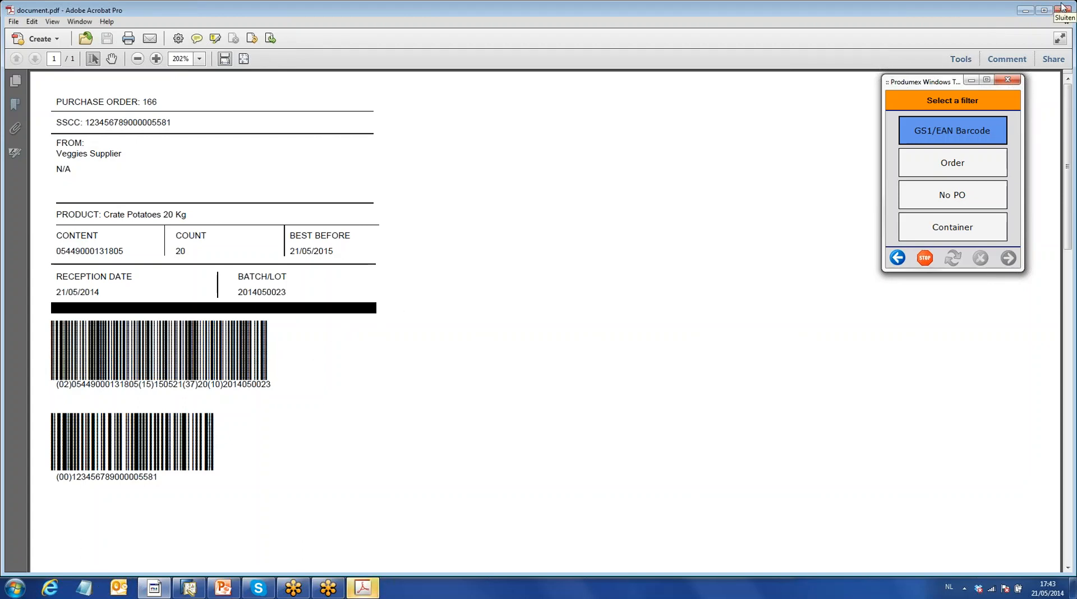
{"action": "left_click", "coordinate": [1062, 6]}
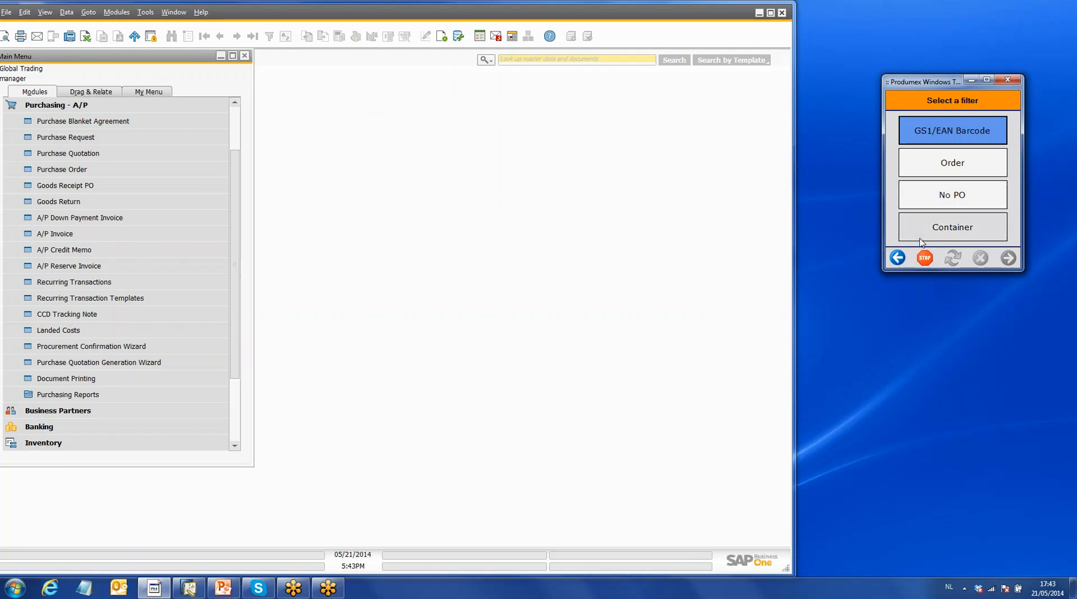
{"action": "left_click", "coordinate": [898, 258]}
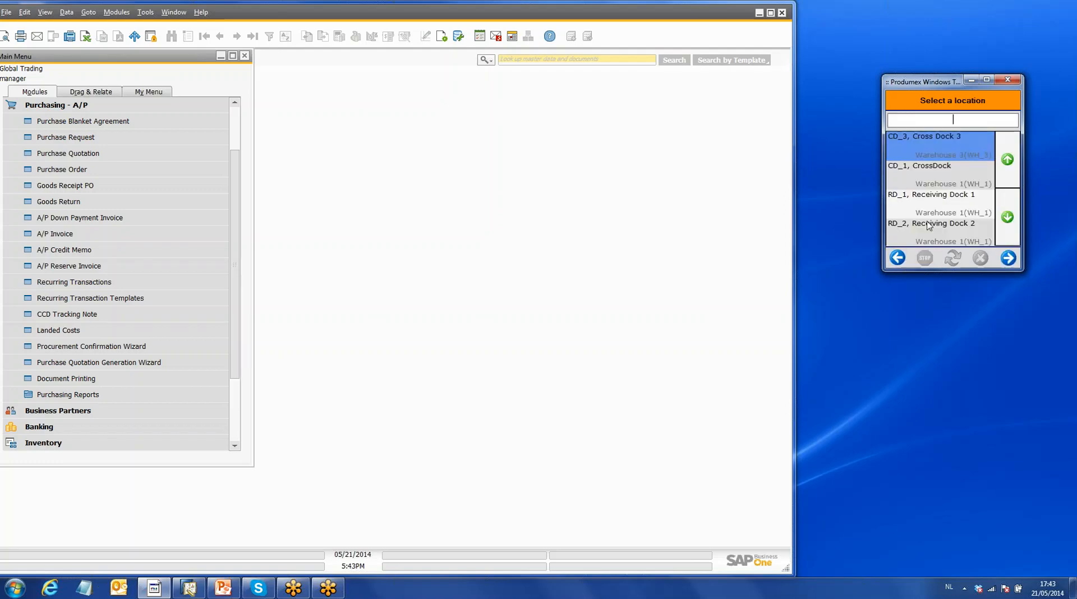
{"action": "left_click", "coordinate": [956, 210]}
{"action": "left_click", "coordinate": [898, 258]}
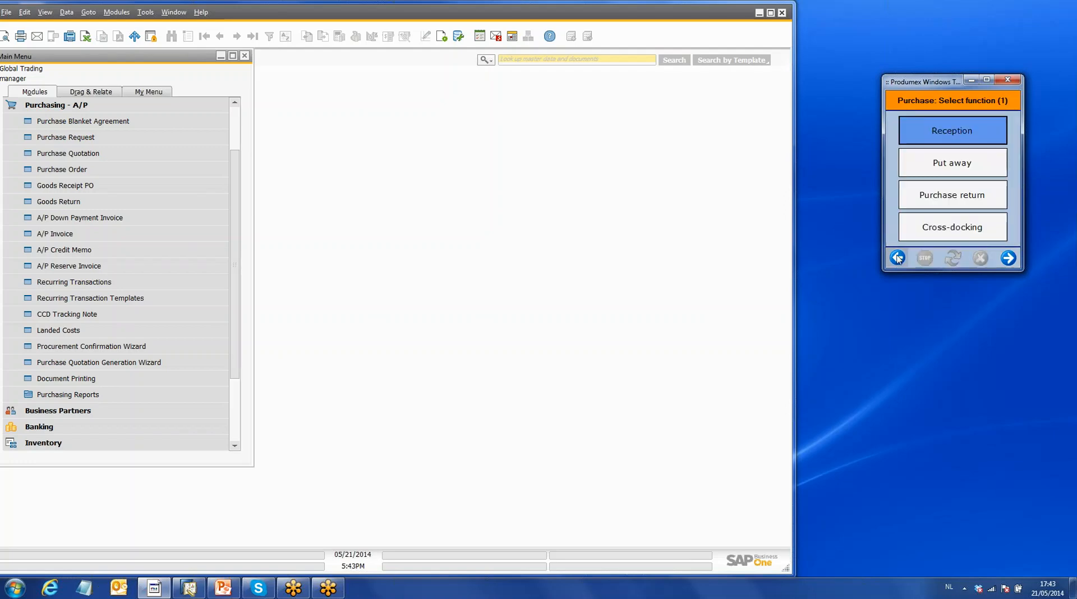
- Run the Produmex inventory report in SAP Business One for item DIS_FO_FG_009, Crate Potatoes 20 Kg
{"action": "left_click", "coordinate": [56, 105]}
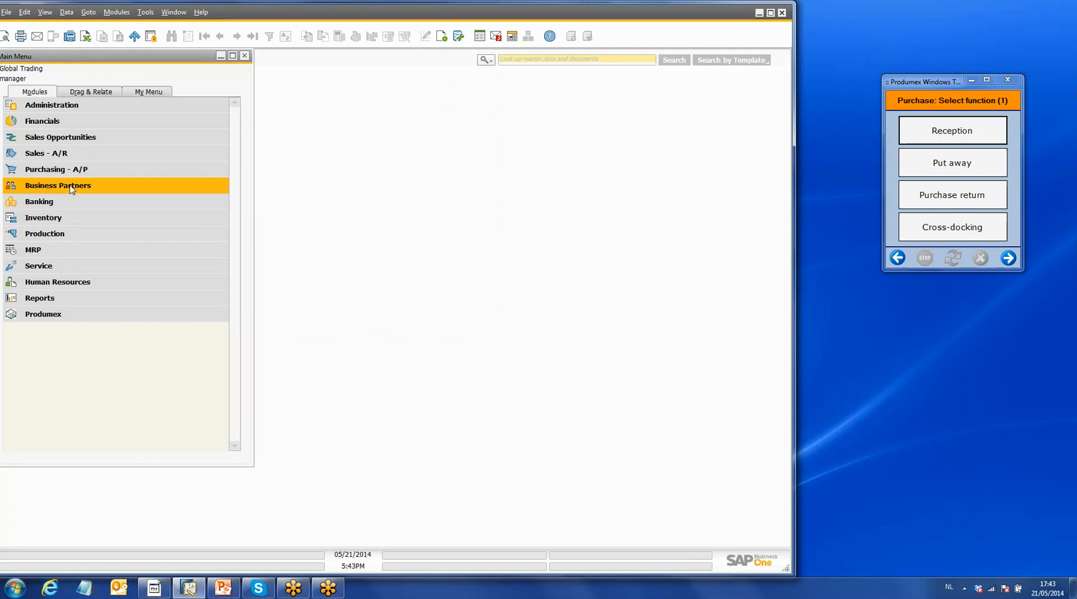
{"action": "left_click", "coordinate": [67, 316]}
{"action": "left_click", "coordinate": [70, 317]}
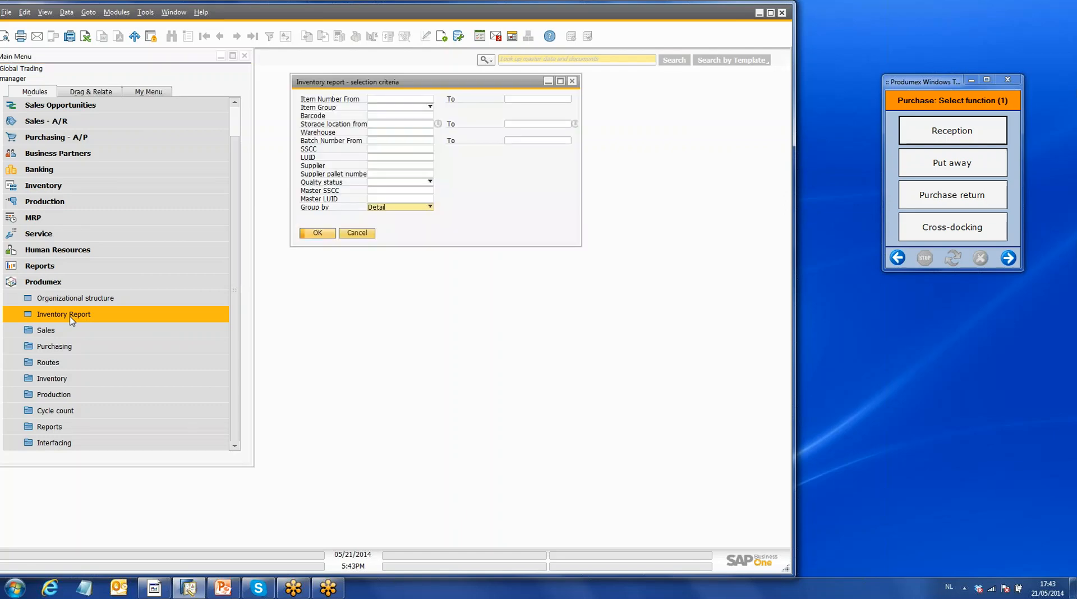
{"action": "left_click", "coordinate": [432, 100]}
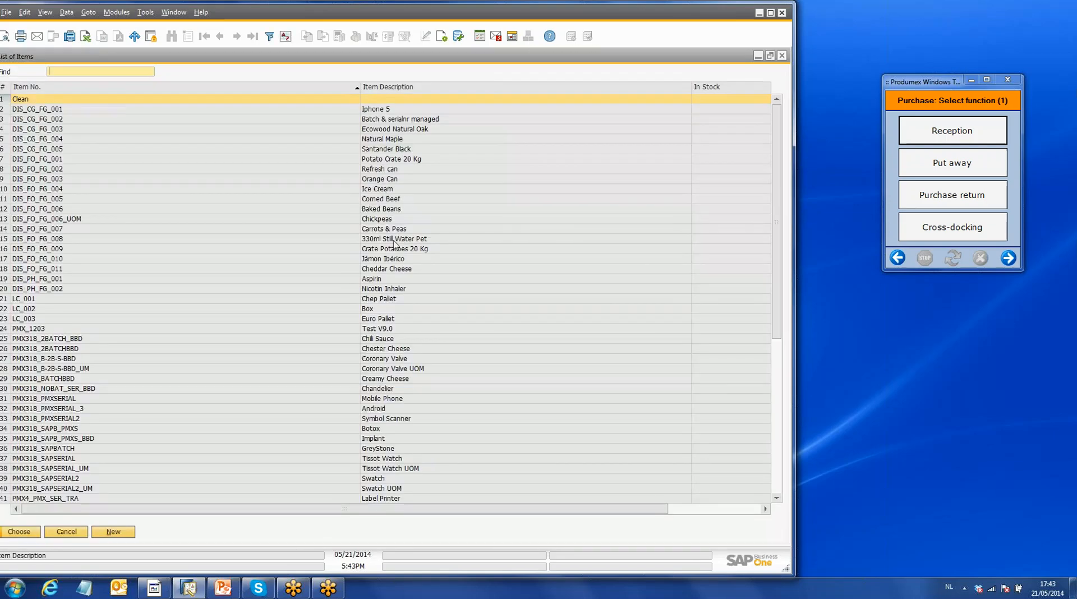
{"action": "left_click", "coordinate": [390, 249]}
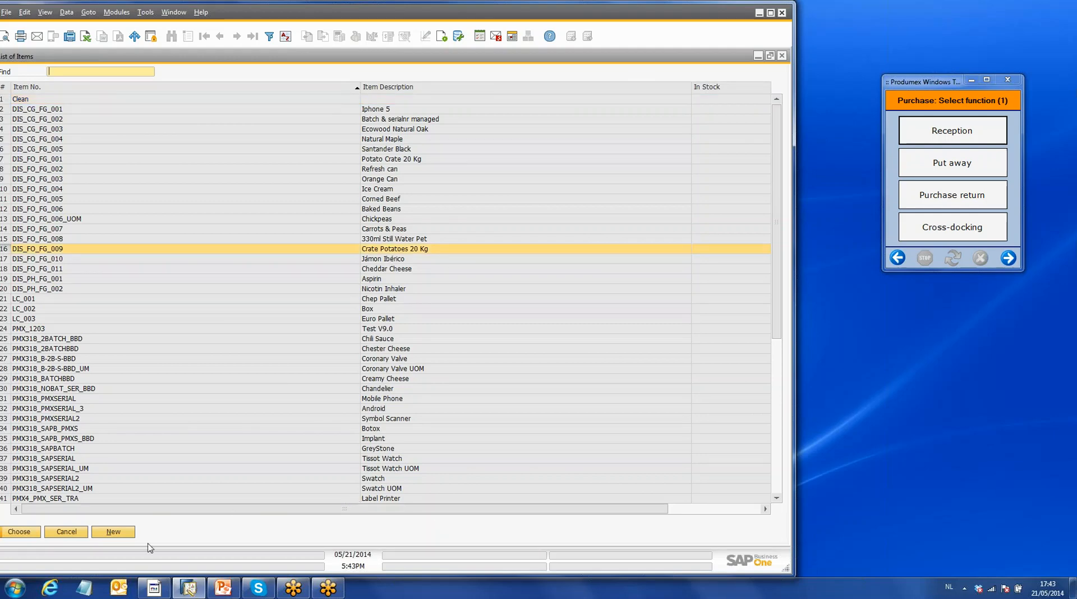
{"action": "left_click", "coordinate": [35, 532]}
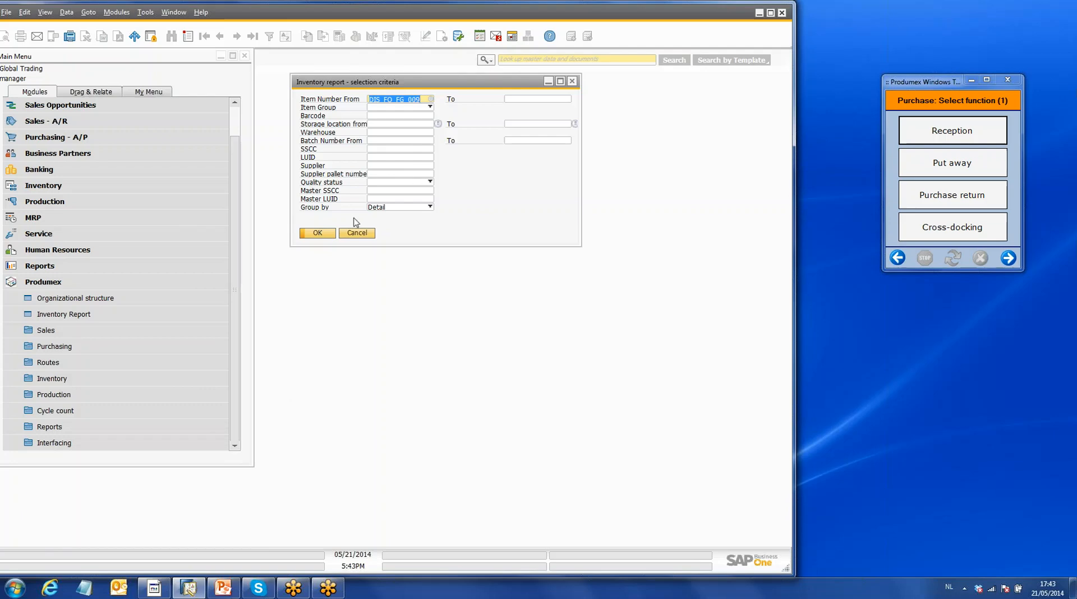
{"action": "left_click", "coordinate": [318, 233]}
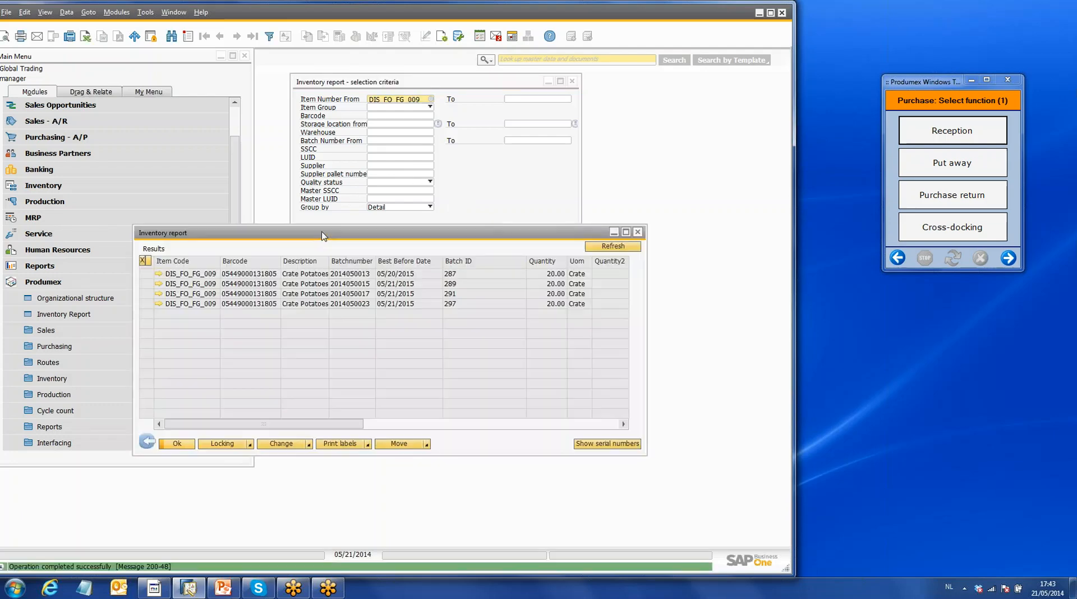
{"action": "mouse_move", "coordinate": [292, 427]}
{"action": "left_mouse_down"}
{"action": "mouse_move", "coordinate": [525, 428]}
{"action": "mouse_move", "coordinate": [292, 428]}
{"action": "left_mouse_up"}
{"action": "left_click", "coordinate": [146, 295]}
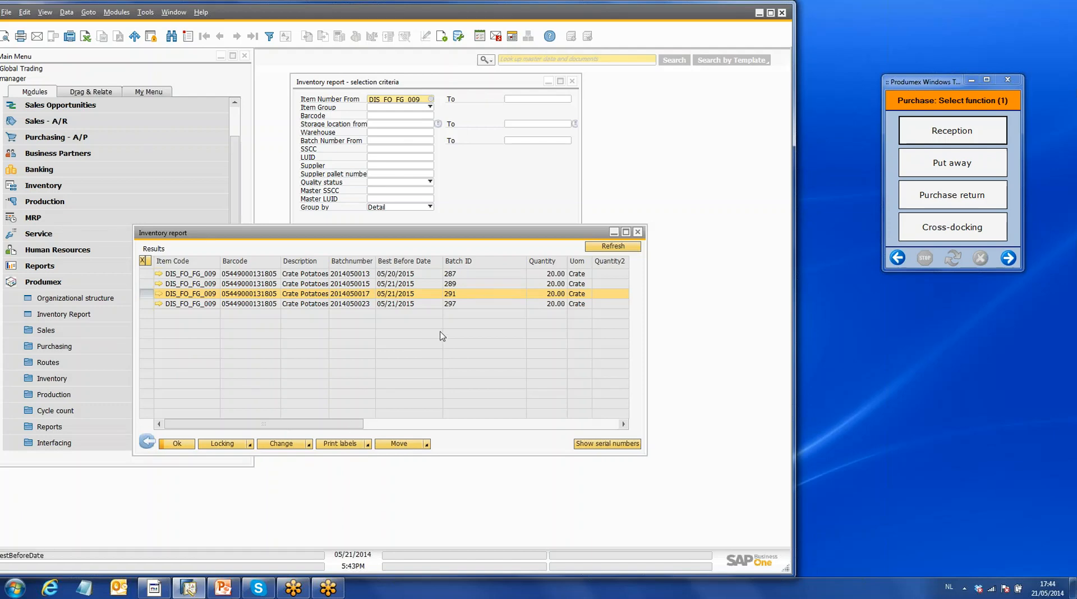
{"action": "left_click", "coordinate": [144, 304]}
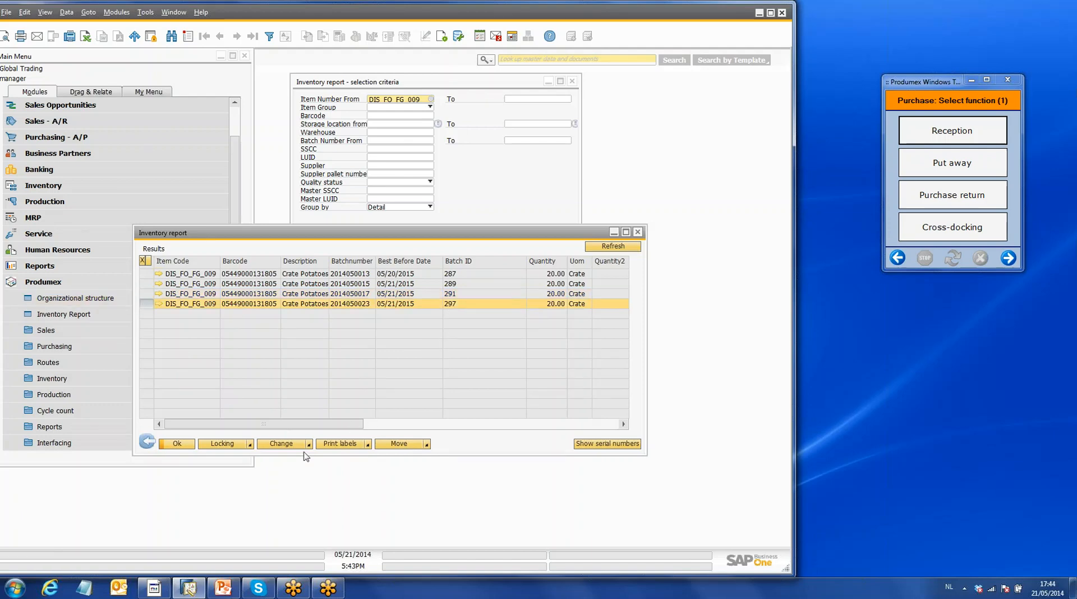
{"action": "left_click_drag", "start_coordinate": [353, 425], "coordinate": [309, 421]}
{"action": "left_click", "coordinate": [141, 293]}
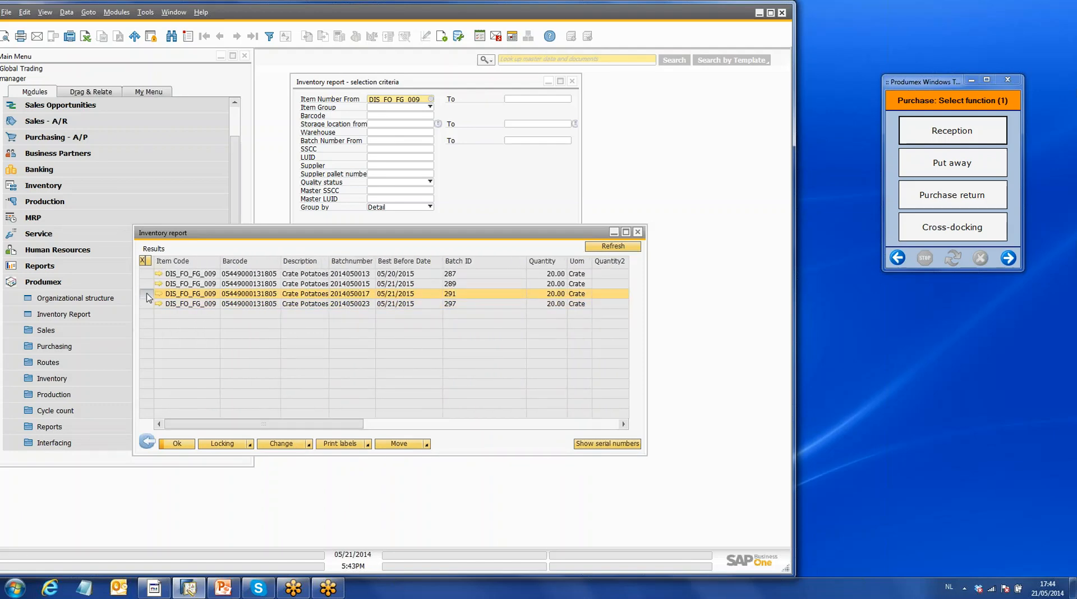
{"action": "left_click", "coordinate": [368, 444]}
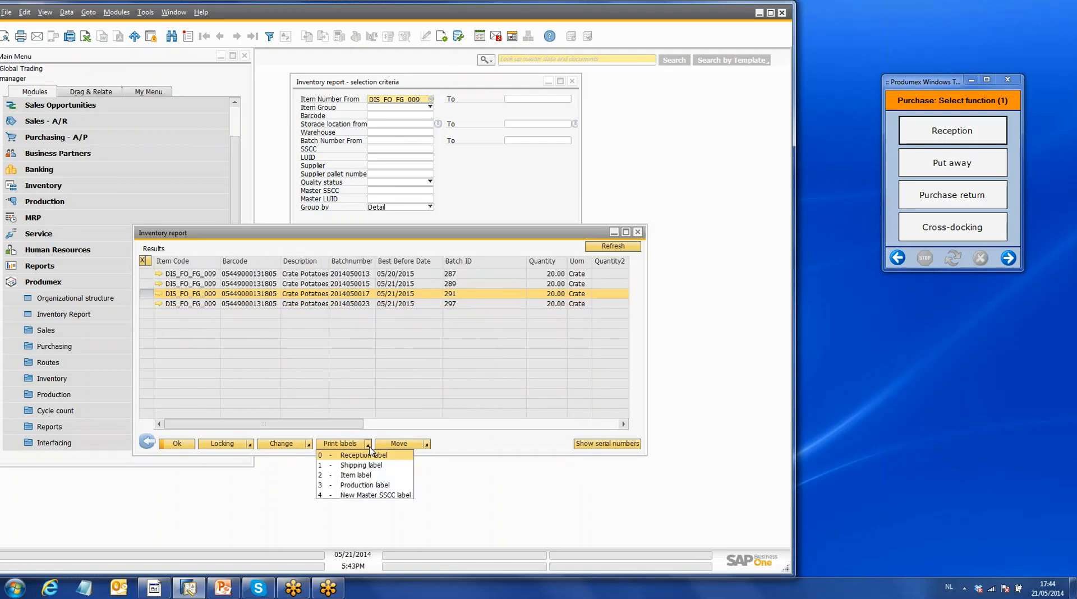
{"action": "left_click", "coordinate": [370, 477]}
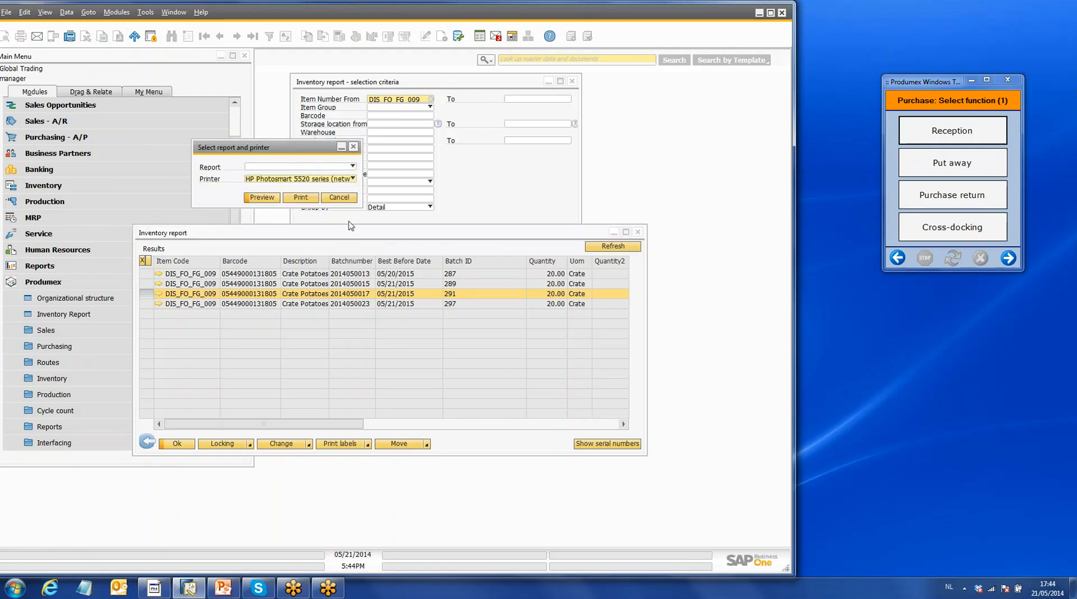
- Set the label printer to Adobe PDF and the report to PTILabel2
{"action": "left_click", "coordinate": [352, 179]}
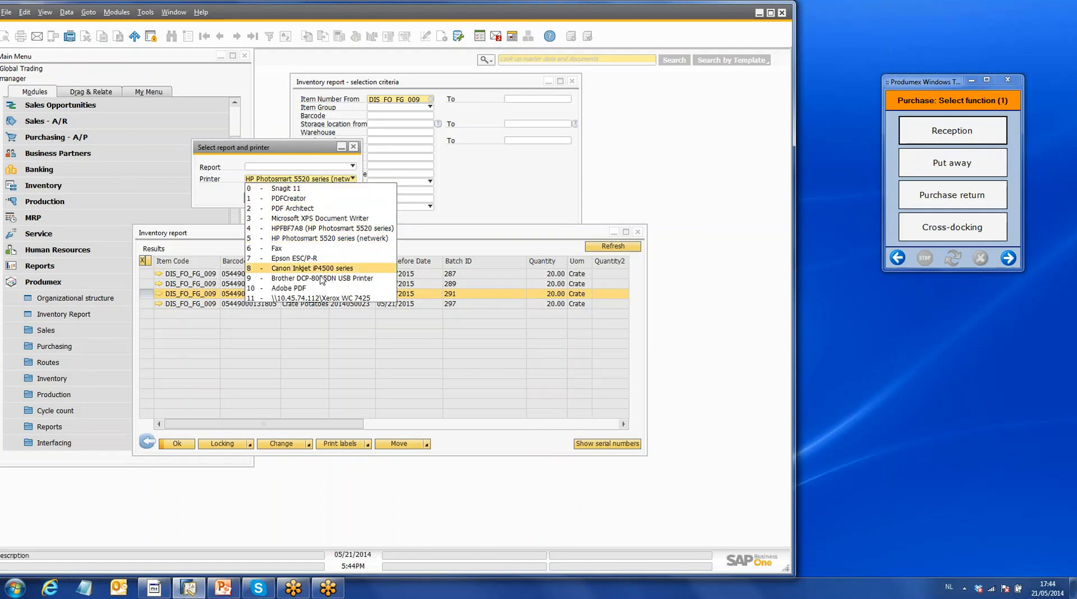
{"action": "left_click", "coordinate": [309, 283]}
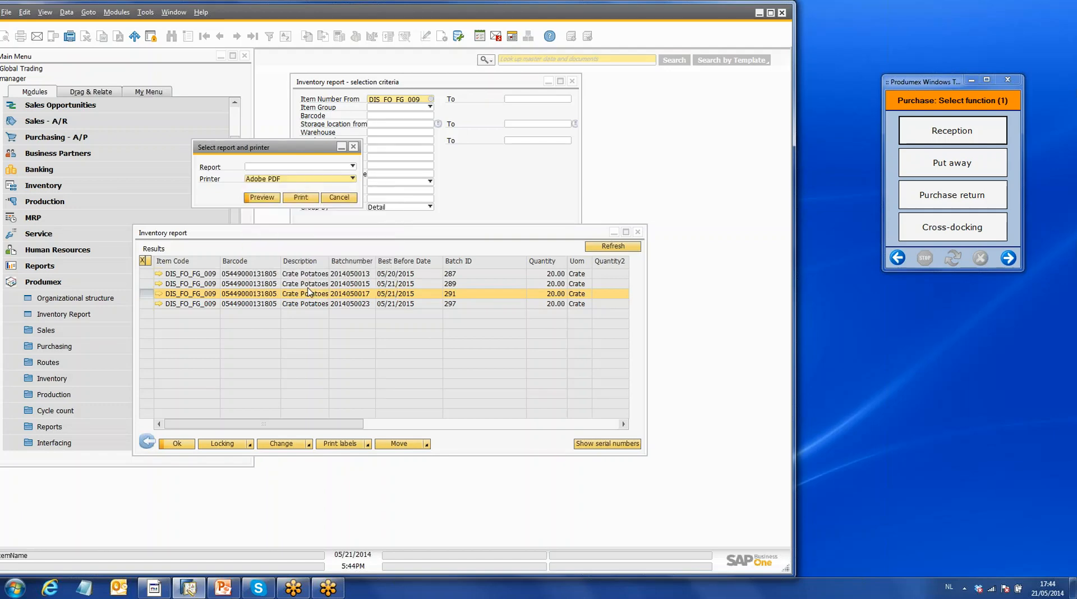
{"action": "left_click", "coordinate": [353, 167]}
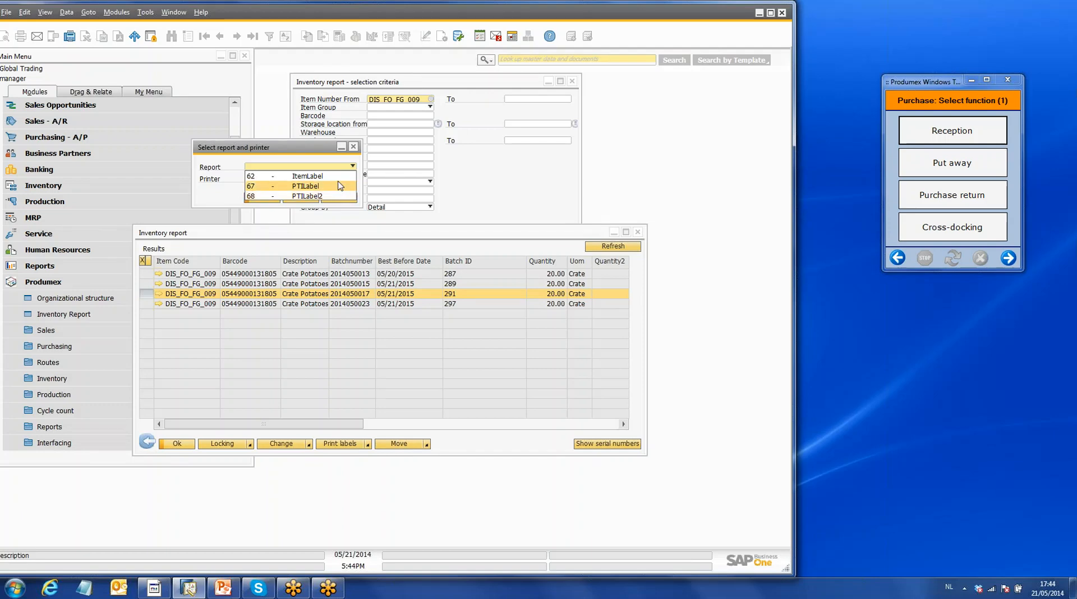
{"action": "left_click", "coordinate": [335, 197]}
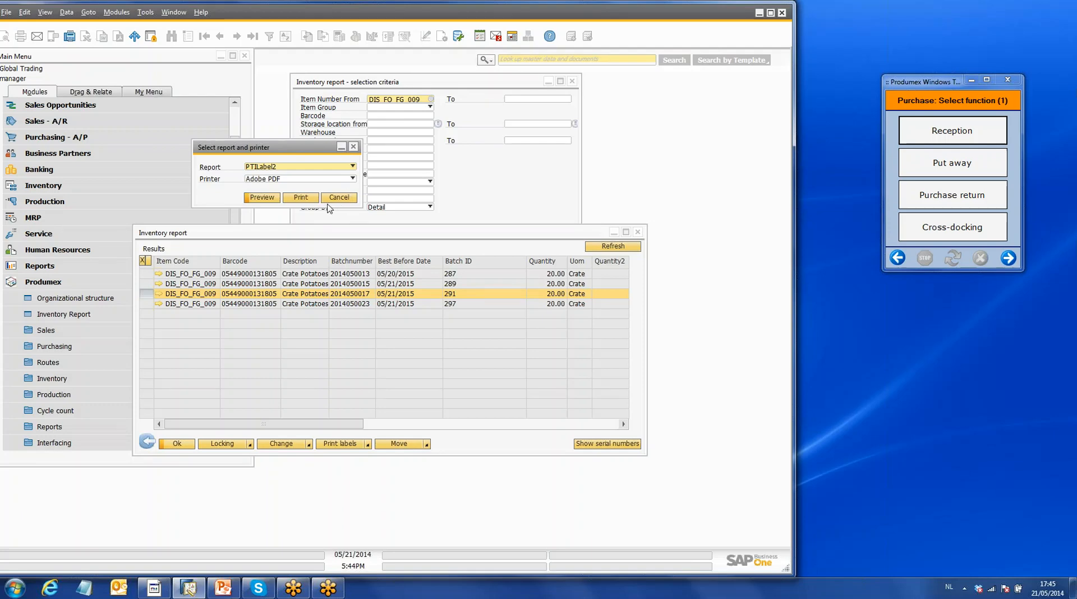
- Bring up the Crystal Reports preview of the Crate Potatoes 20 Kg label
{"action": "left_click", "coordinate": [160, 593]}
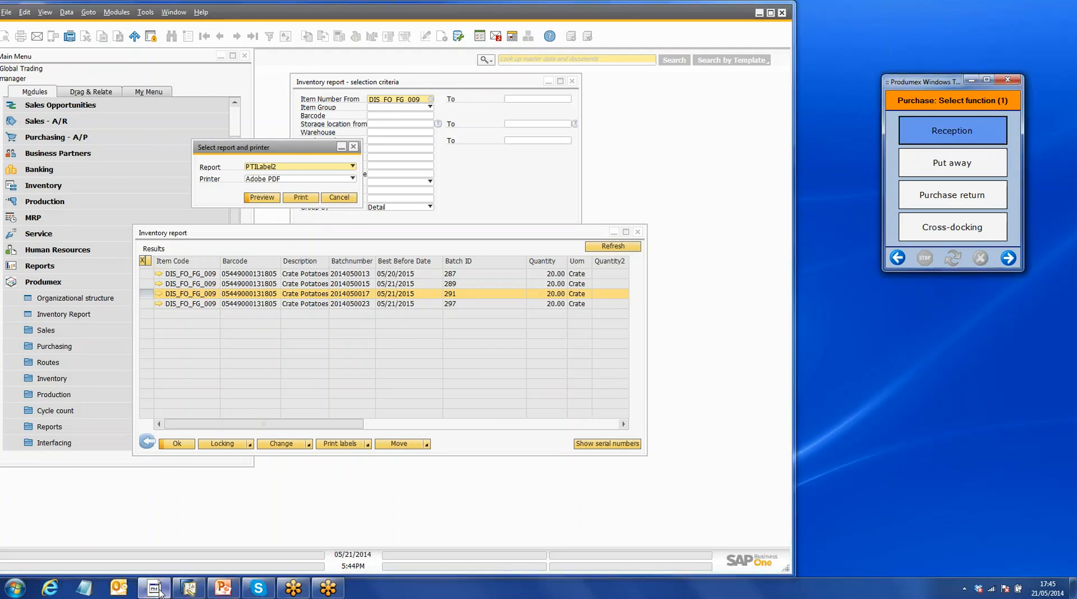
{"action": "left_click", "coordinate": [188, 587]}
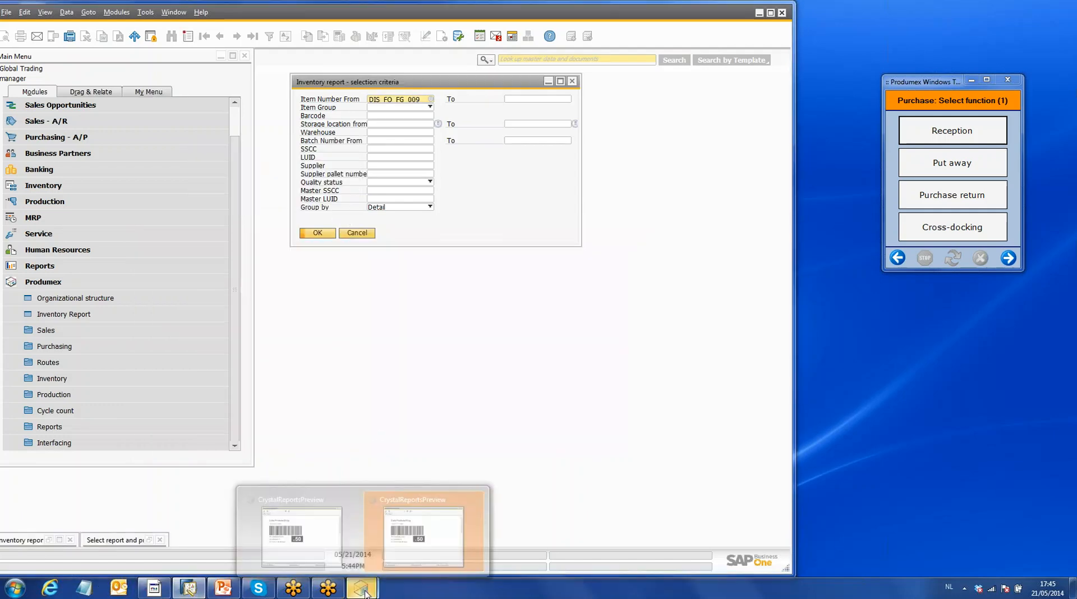
{"action": "mouse_move", "coordinate": [362, 586]}
{"action": "left_click", "coordinate": [377, 559]}
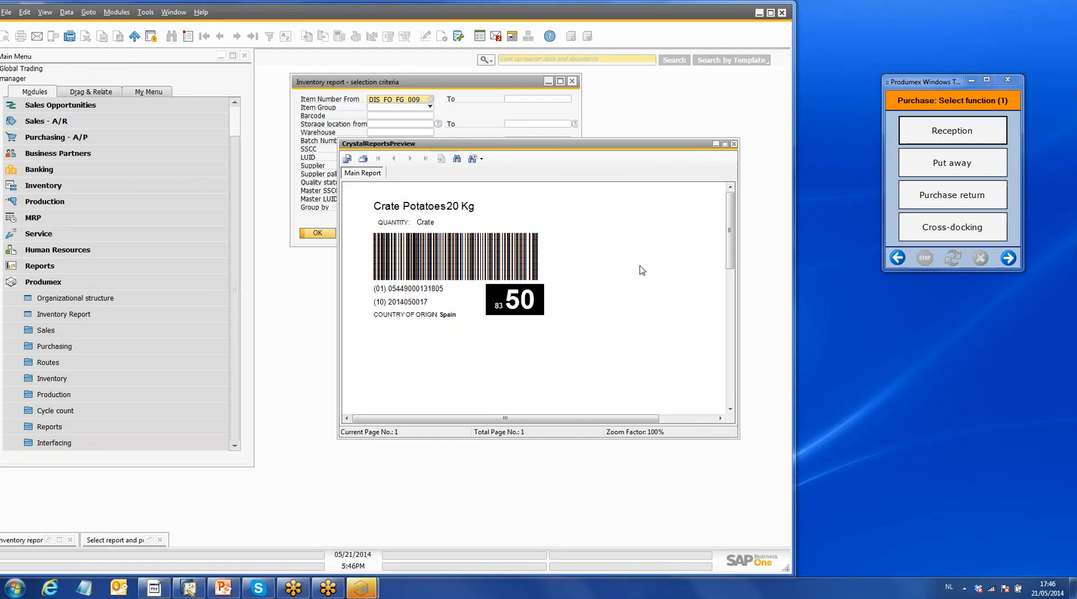
- Close the Crate Potatoes label preview and the inventory report selection criteria, and collapse the Produmex module
{"action": "left_click", "coordinate": [735, 144]}
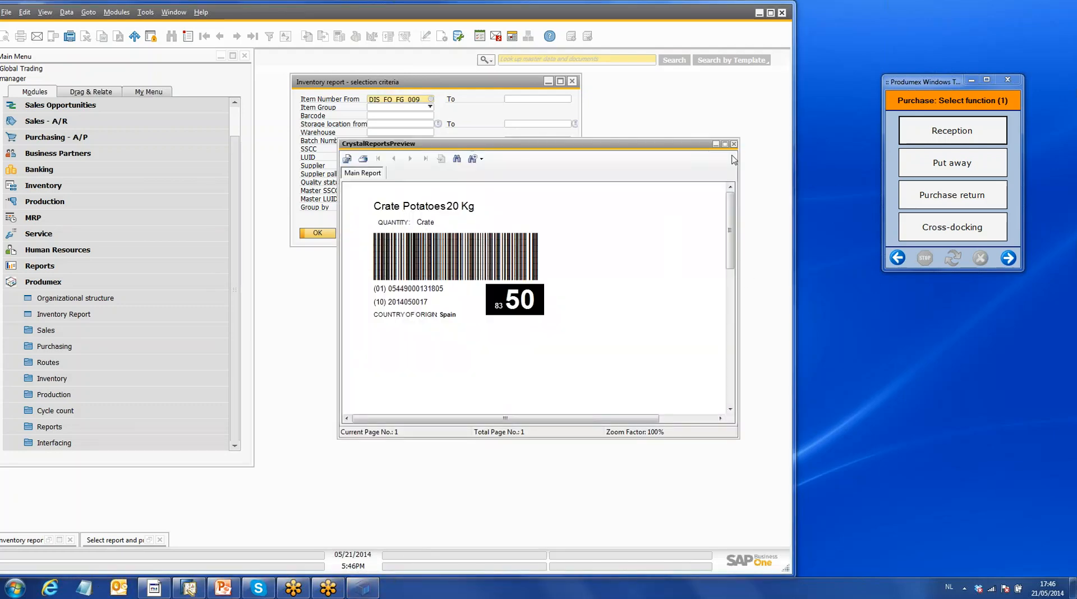
{"action": "left_click", "coordinate": [734, 144]}
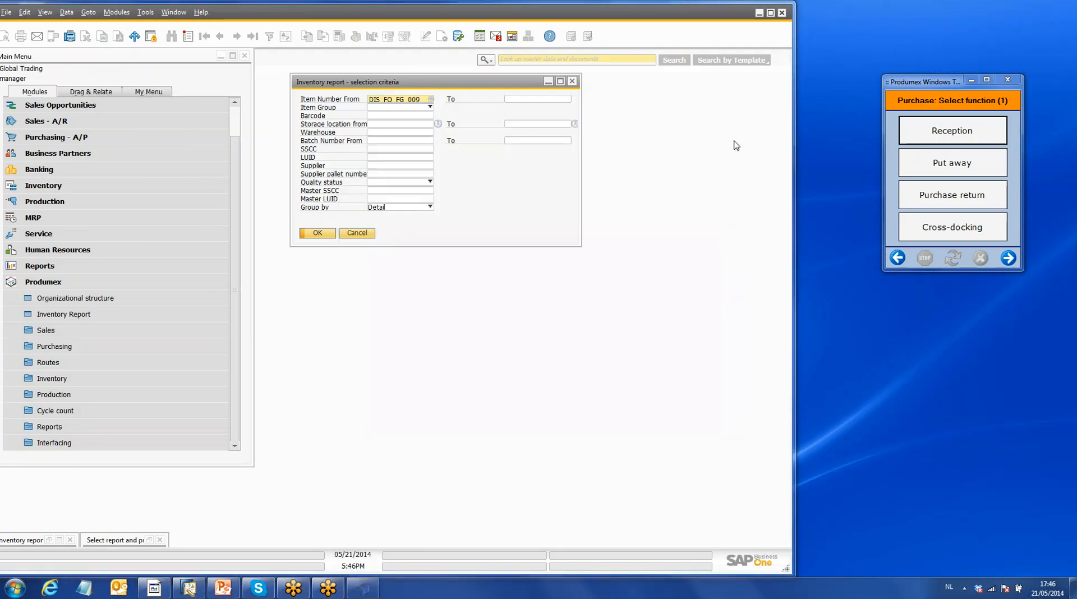
{"action": "left_click", "coordinate": [573, 85]}
{"action": "left_click", "coordinate": [60, 283]}
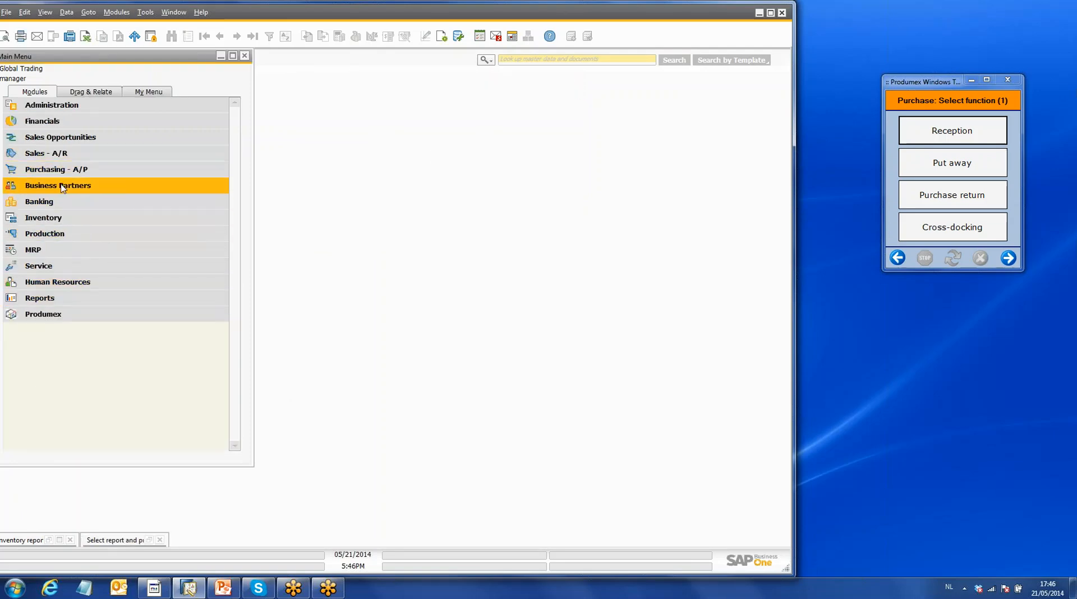
- Start a new sales order in SAP Business One for the customer named Customer food 1
{"action": "left_click", "coordinate": [47, 154]}
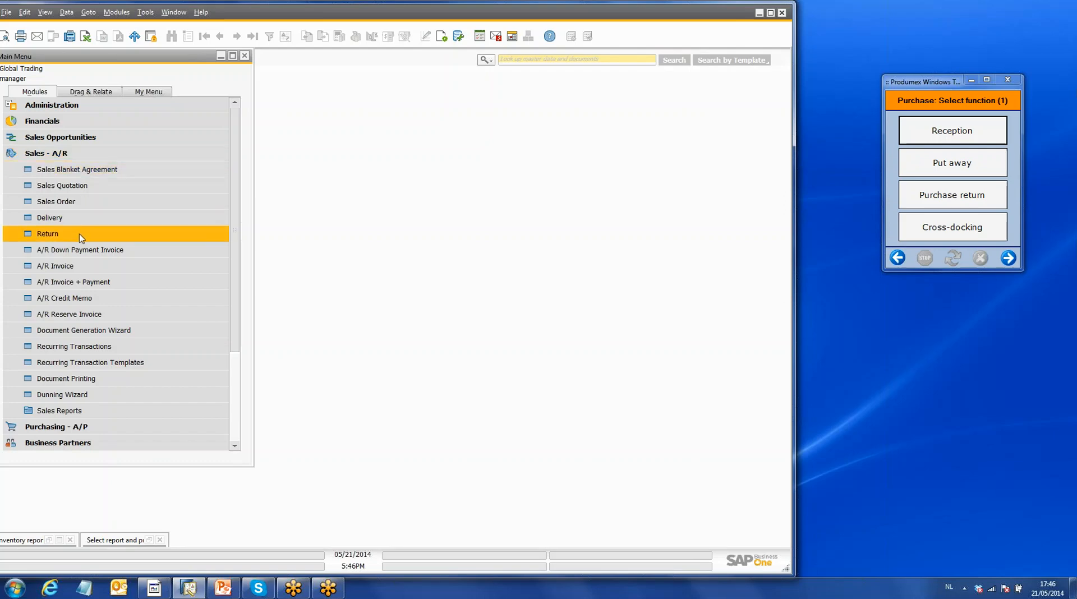
{"action": "left_click", "coordinate": [89, 203]}
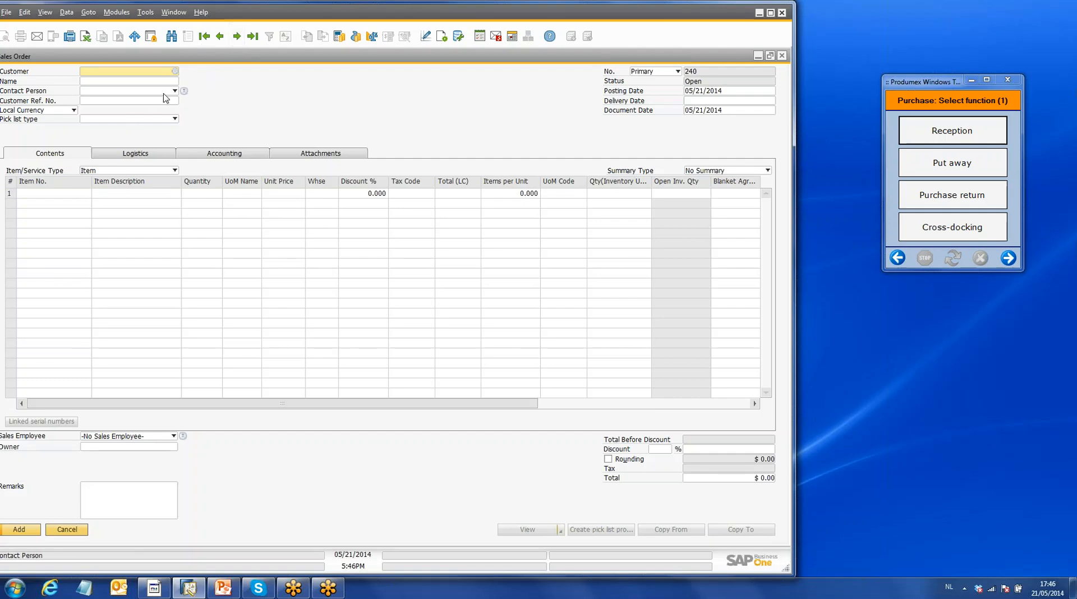
{"action": "left_click", "coordinate": [175, 72]}
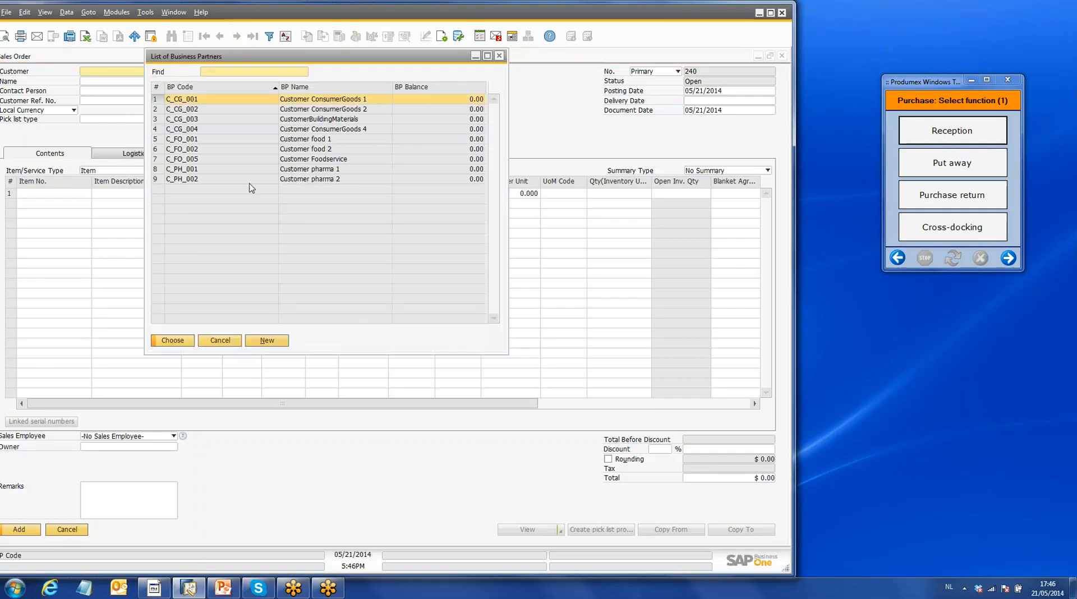
{"action": "left_click", "coordinate": [331, 140]}
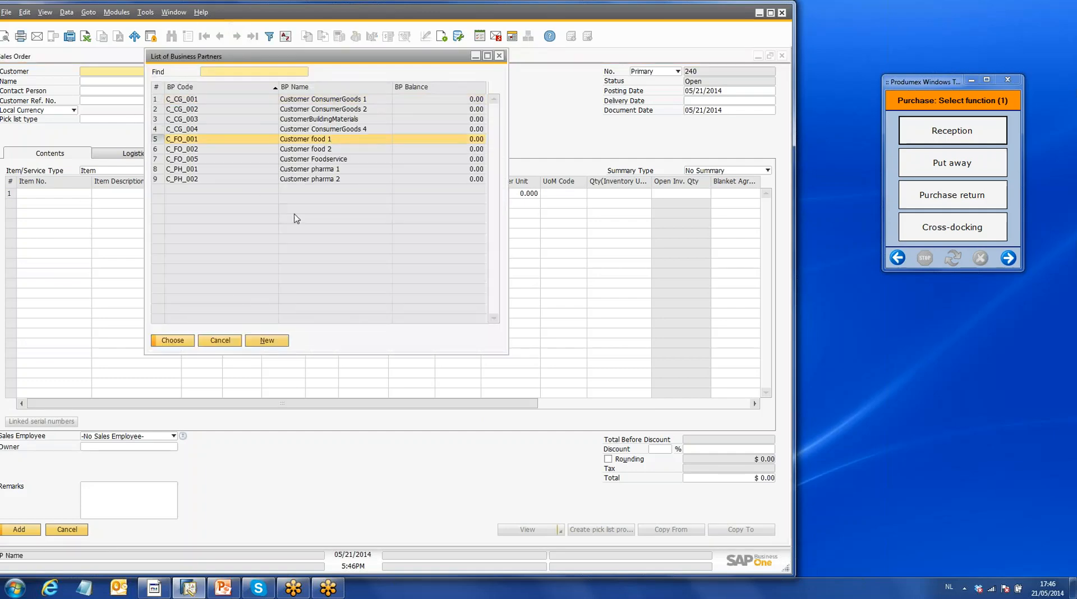
{"action": "left_click", "coordinate": [172, 340]}
- Add item DIS_FO_FG_011, Cheddar Cheese, to the first line of the sales order
{"action": "left_click", "coordinate": [79, 197]}
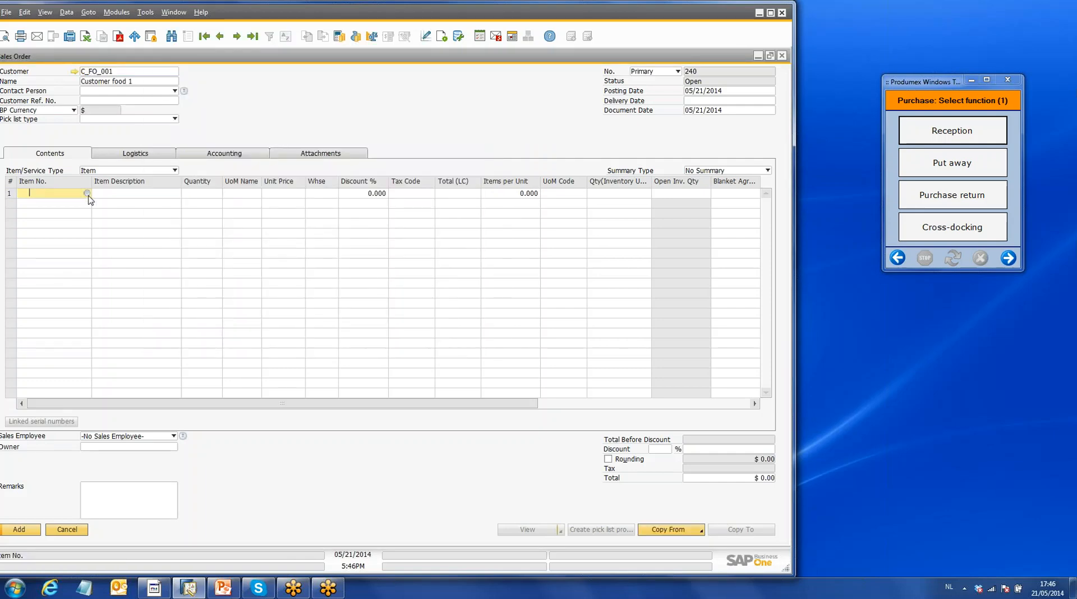
{"action": "left_click", "coordinate": [87, 194]}
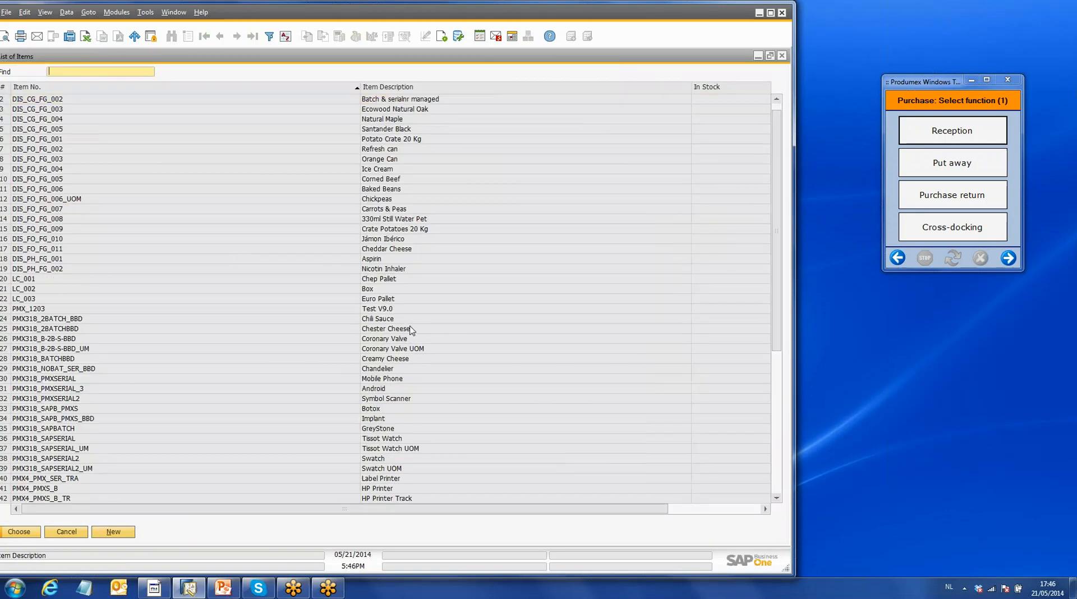
{"action": "scroll", "coordinate": [411, 331], "scroll_direction": "down", "scroll_amount": 1}
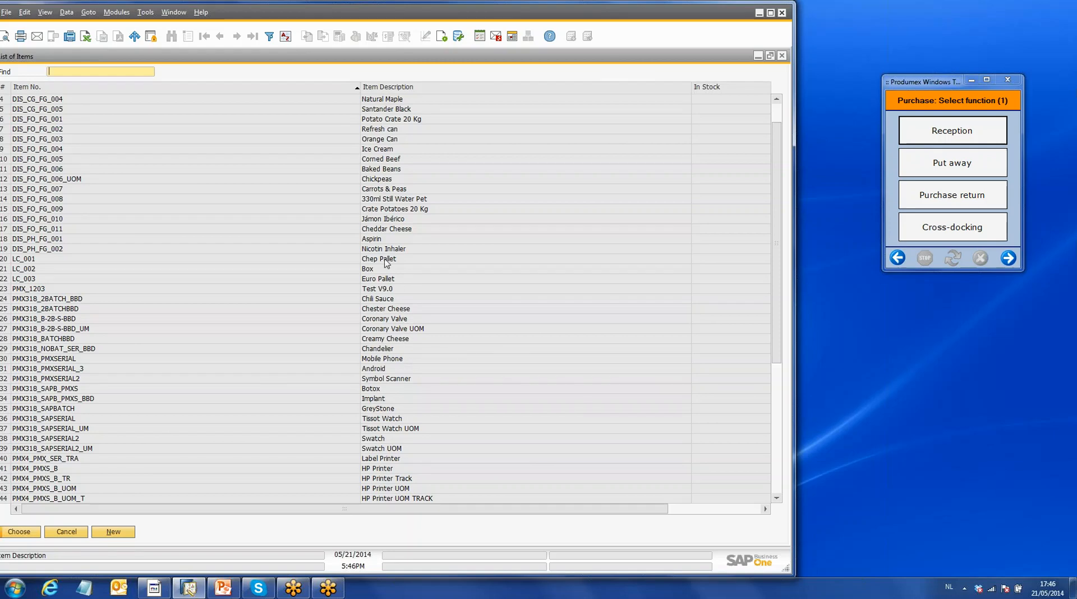
{"action": "left_click", "coordinate": [384, 230]}
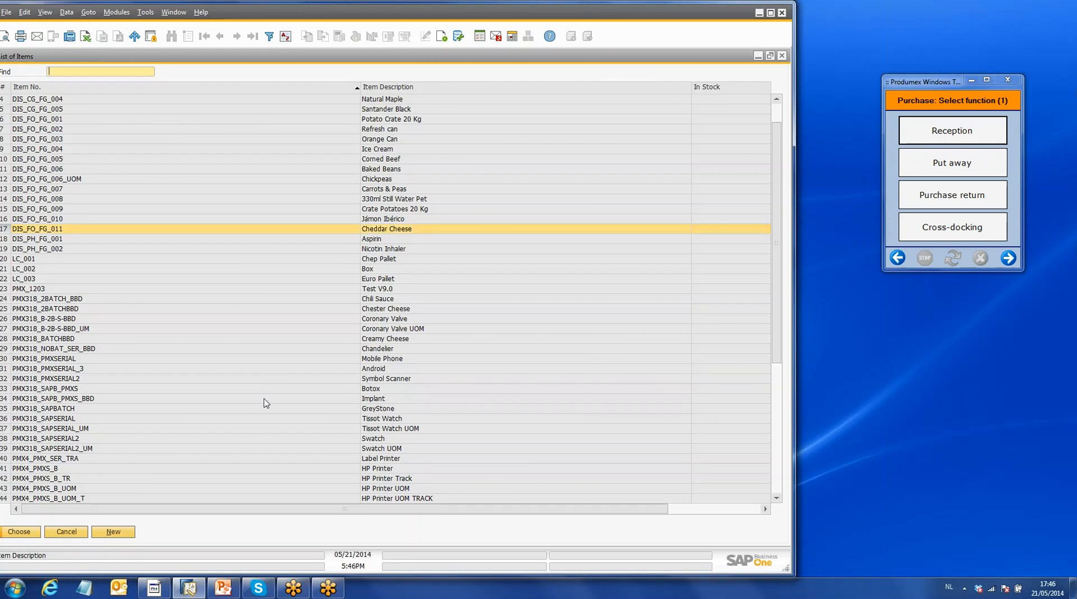
{"action": "left_click", "coordinate": [18, 532]}
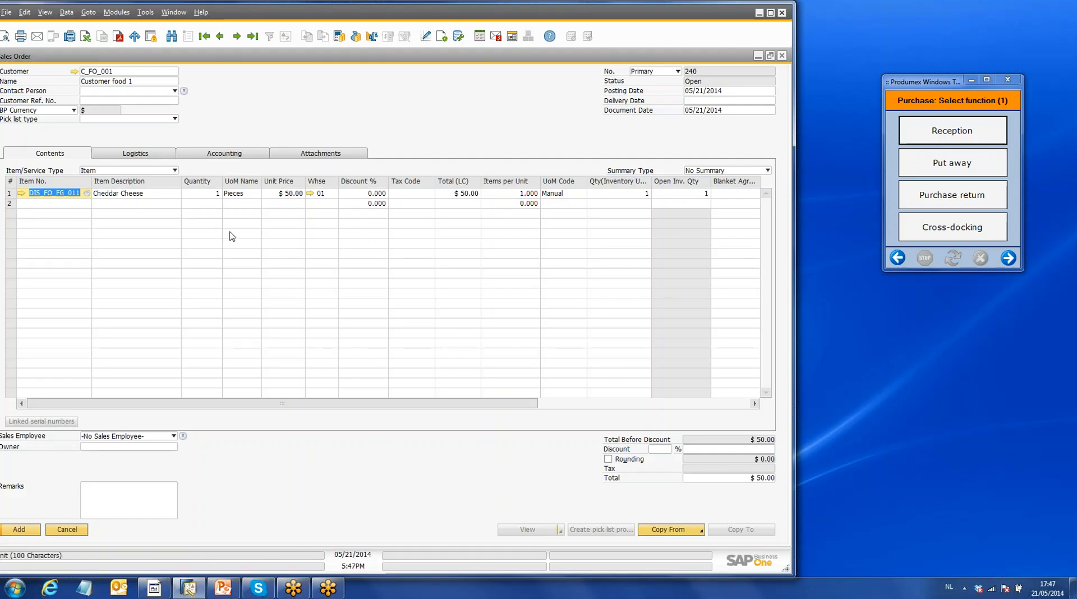
- Set the sales order's delivery date to 05/21/2014, apply it to the existing rows and add the order
{"action": "left_click", "coordinate": [705, 100]}
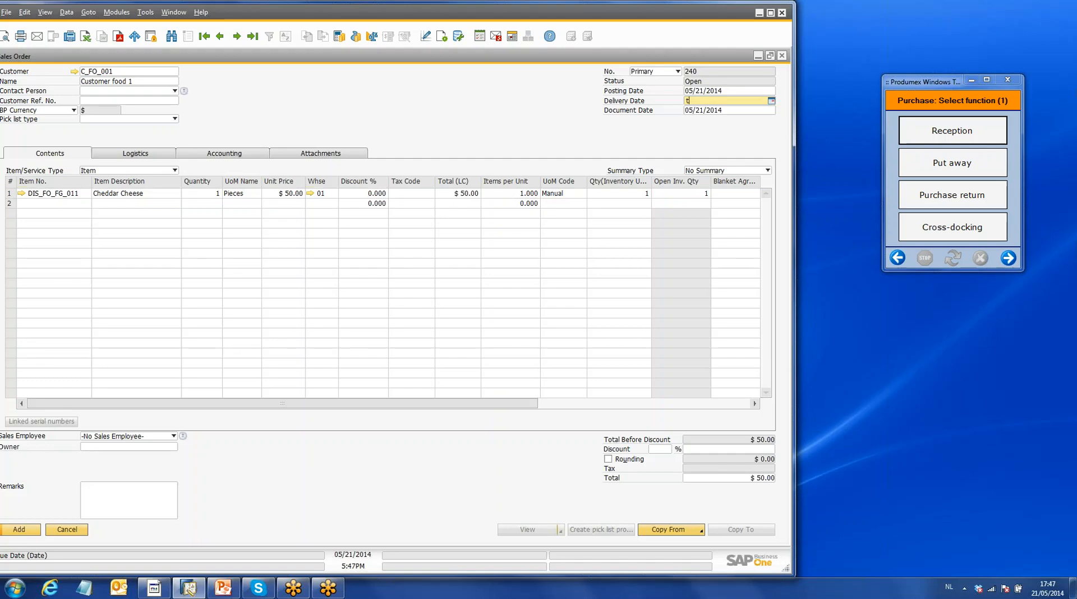
{"action": "key", "text": "Tab"}
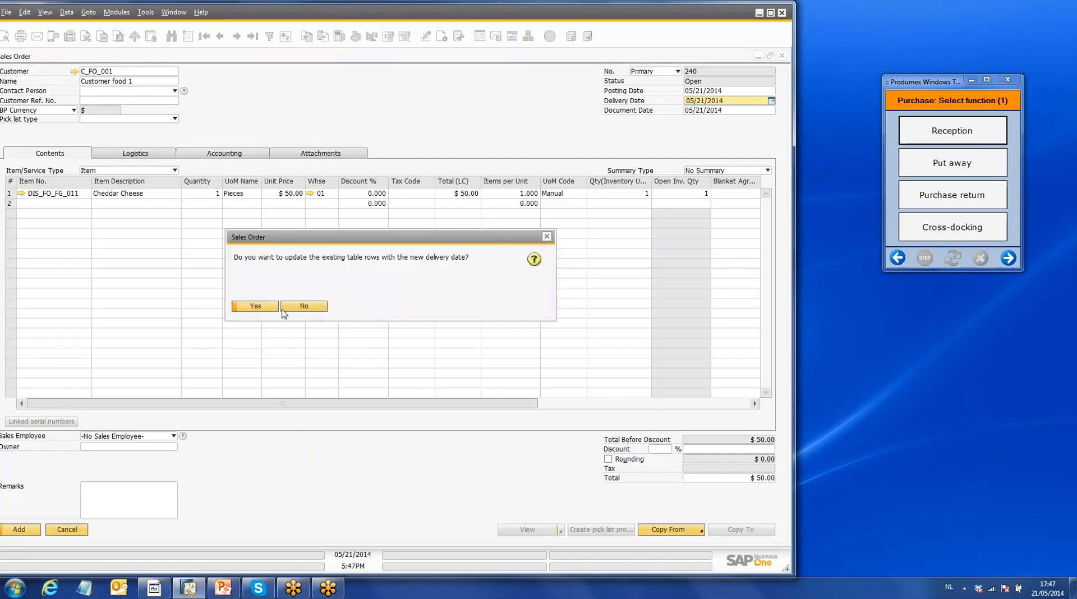
{"action": "left_click", "coordinate": [258, 307]}
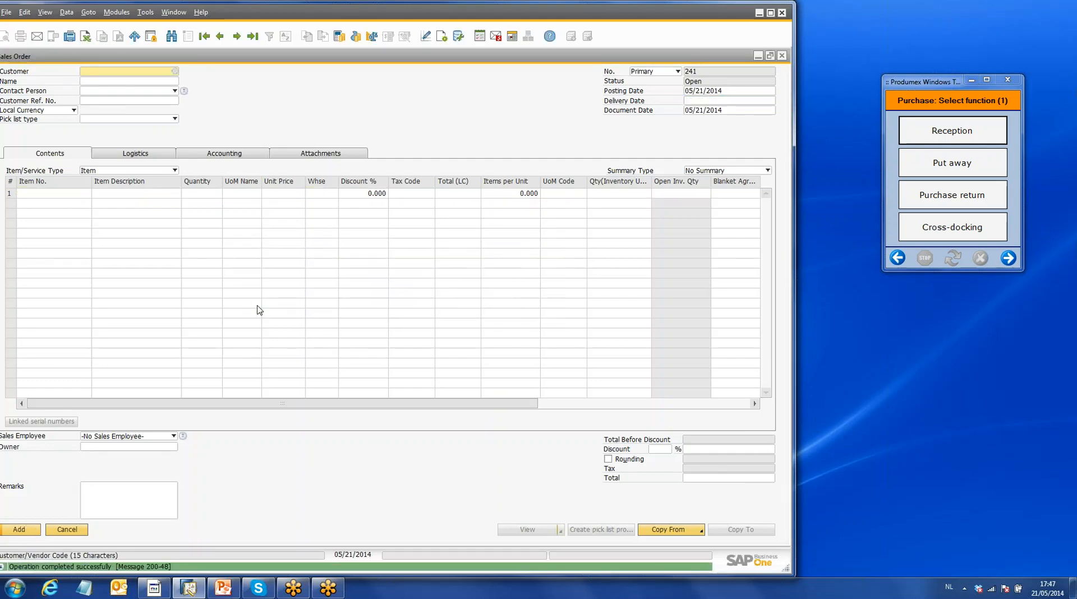
- Reopen the newly added sales order and create its pick list proposal with dock SD_1, Shipping Dock 1
{"action": "left_click", "coordinate": [253, 37]}
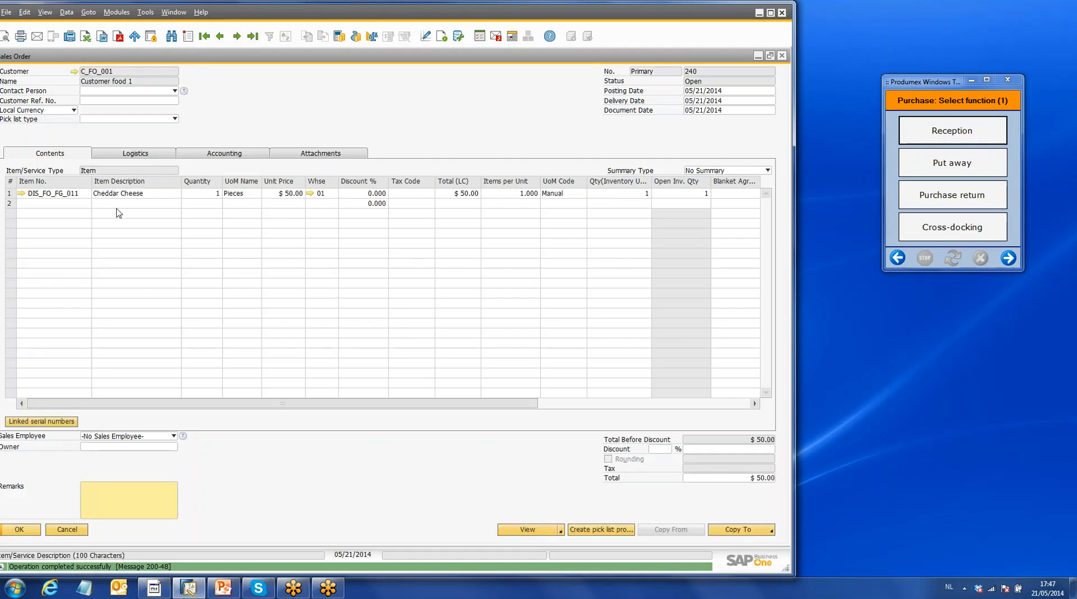
{"action": "left_click", "coordinate": [612, 529]}
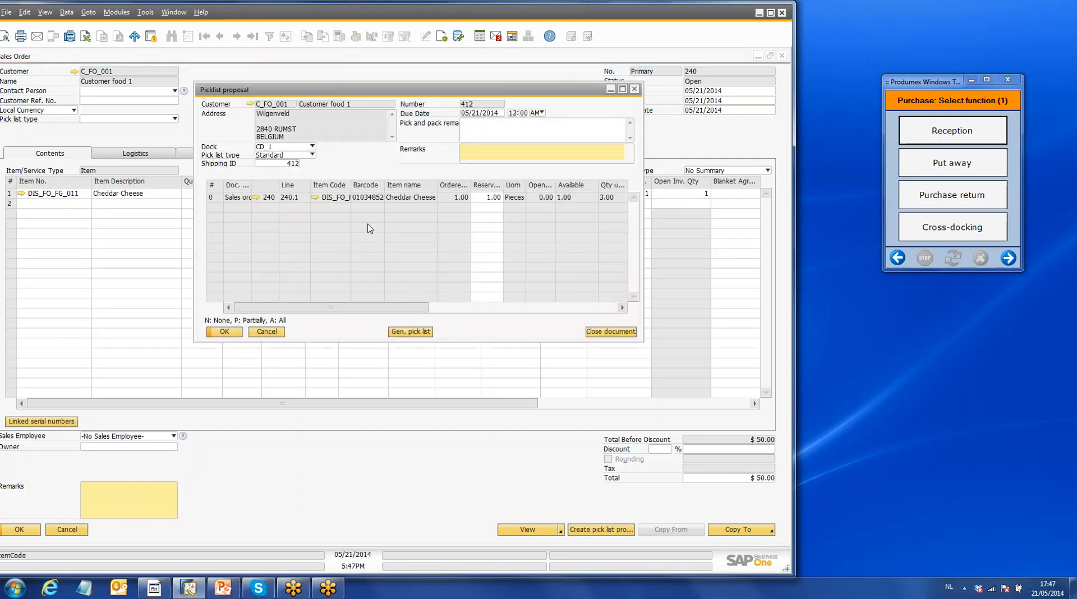
{"action": "left_click", "coordinate": [310, 147]}
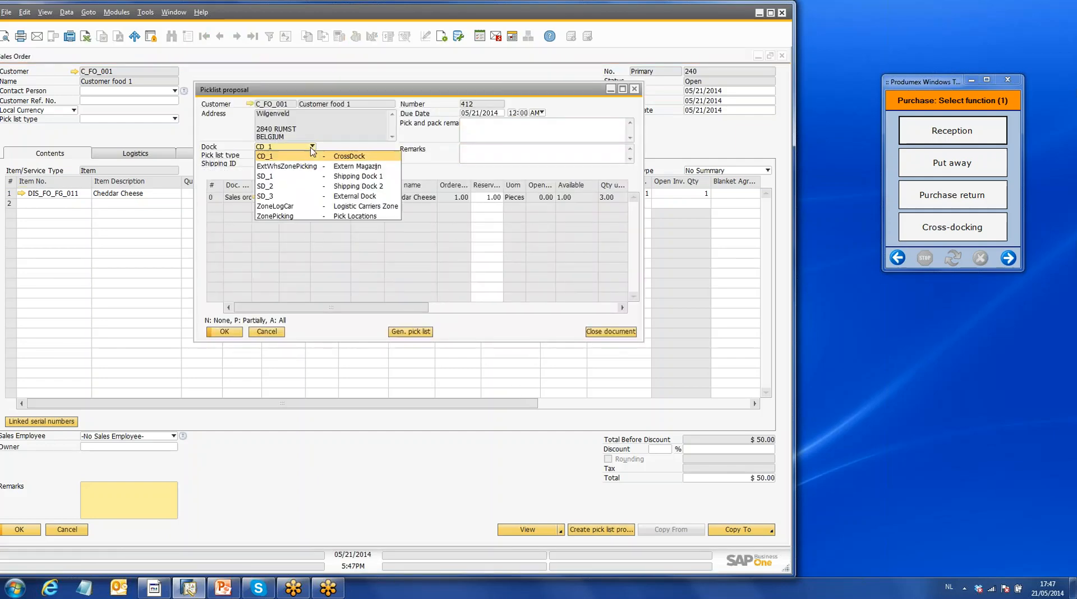
{"action": "left_click", "coordinate": [291, 181]}
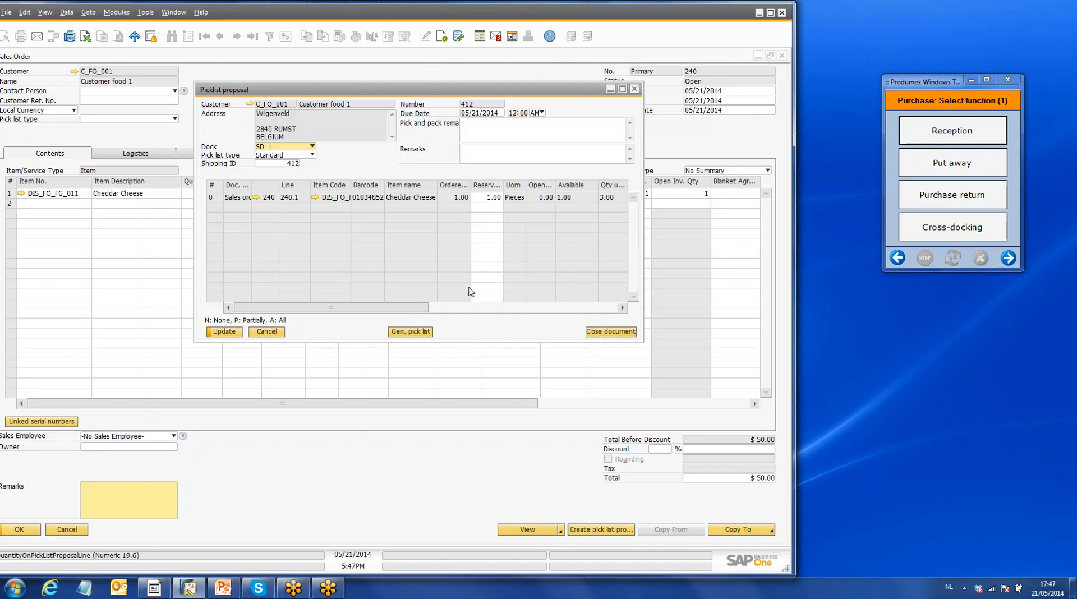
- Review the proposal's batch details, generate the pick list from it, and close the pick list and the sales order
{"action": "left_click_drag", "start_coordinate": [427, 308], "coordinate": [521, 308]}
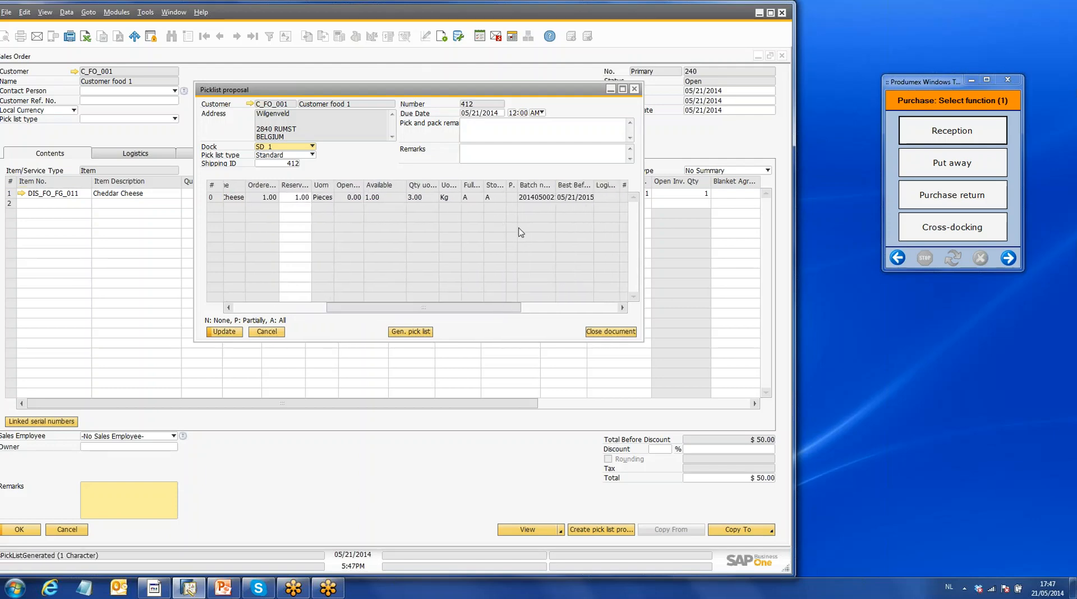
{"action": "left_click_drag", "start_coordinate": [413, 311], "coordinate": [289, 312]}
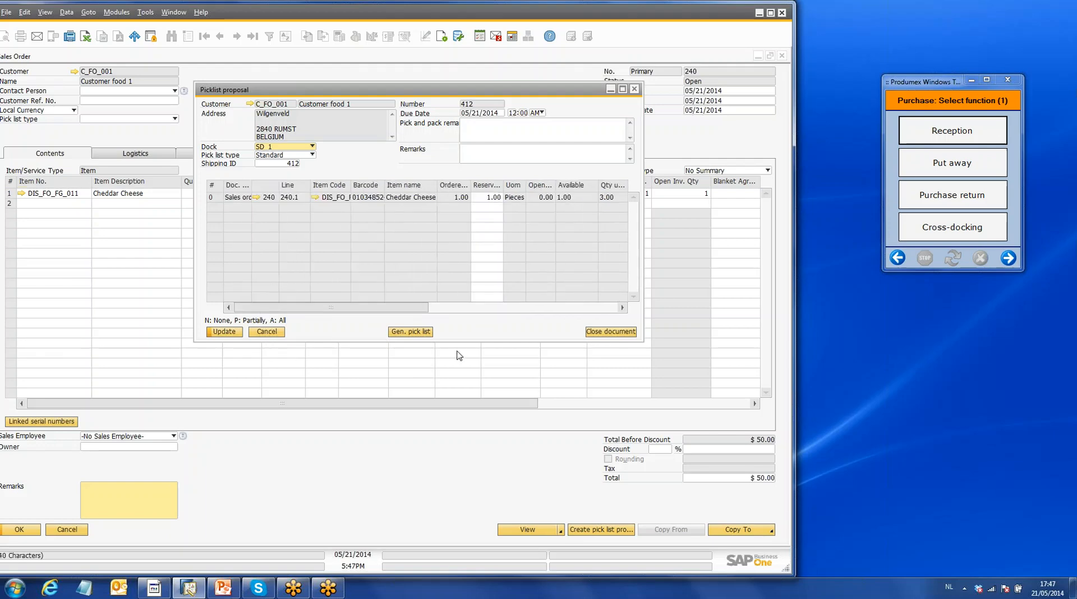
{"action": "left_click", "coordinate": [421, 333]}
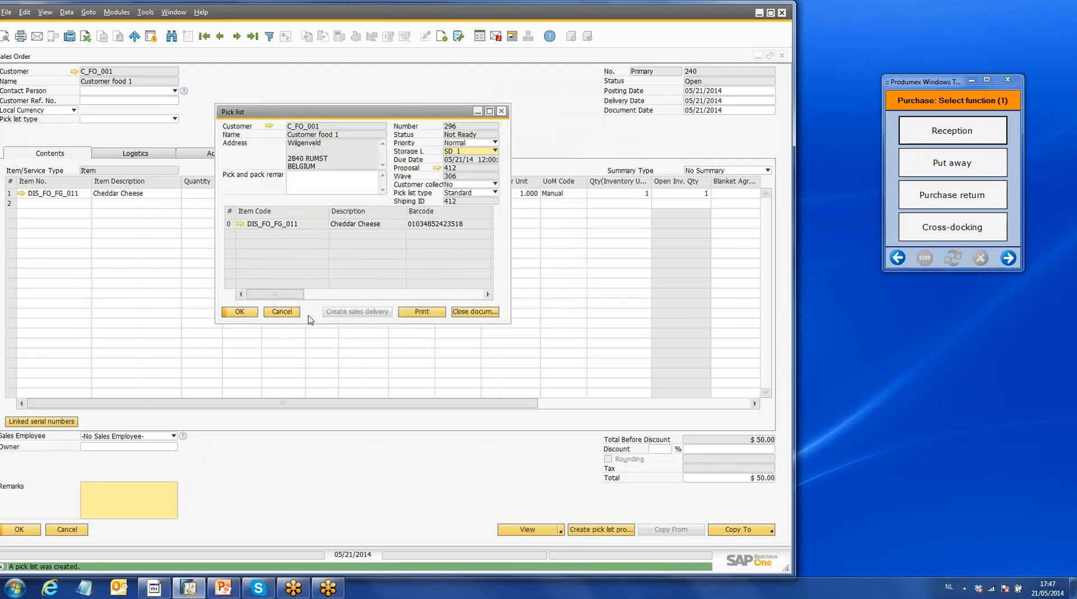
{"action": "left_click", "coordinate": [243, 313]}
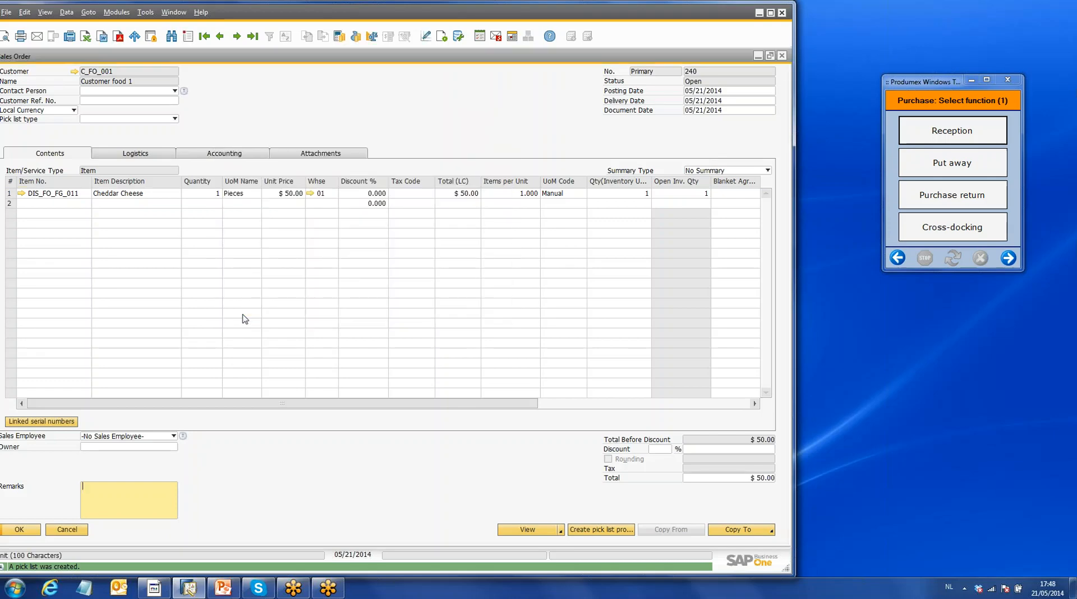
{"action": "left_click", "coordinate": [783, 56]}
{"action": "left_click", "coordinate": [101, 152]}
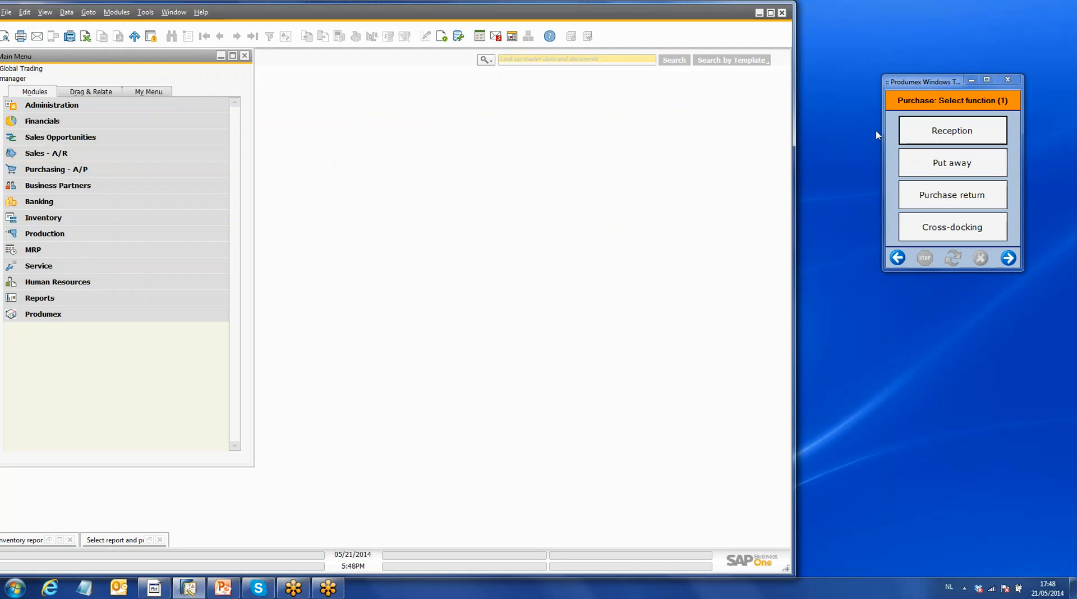
- Switch to the Produmex Windows terminal and open the sales pick list for Customer food 1
{"action": "left_click", "coordinate": [898, 258]}
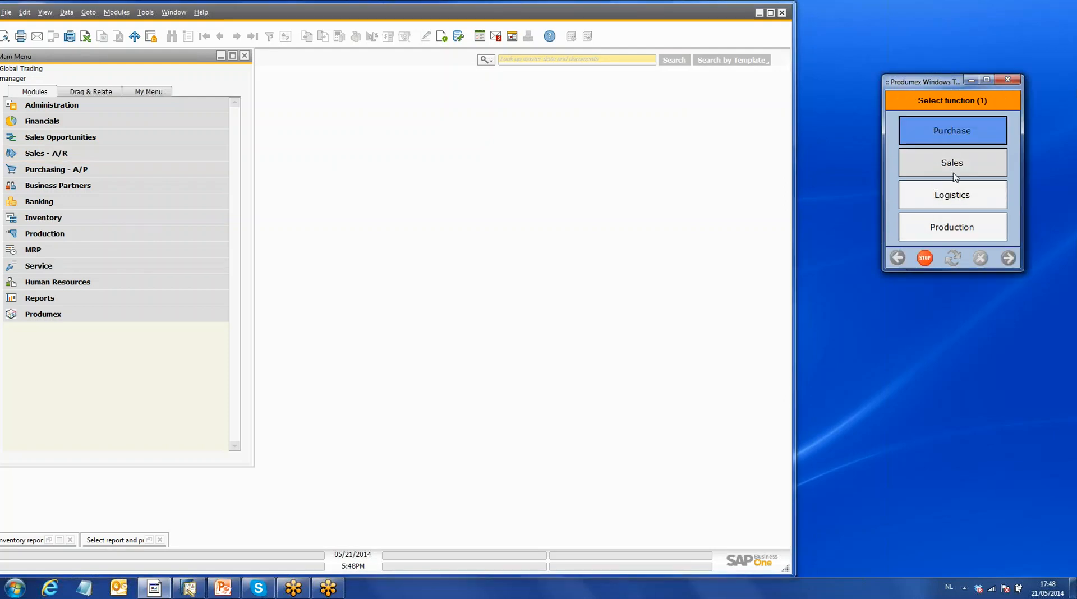
{"action": "left_click", "coordinate": [959, 176]}
{"action": "left_click", "coordinate": [962, 137]}
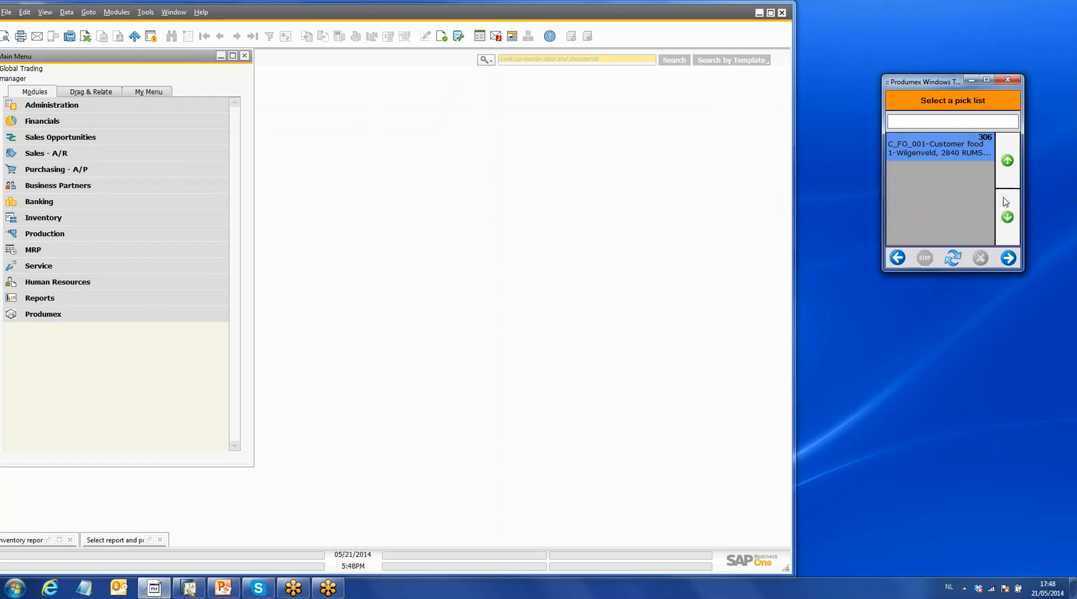
{"action": "left_click", "coordinate": [1008, 259]}
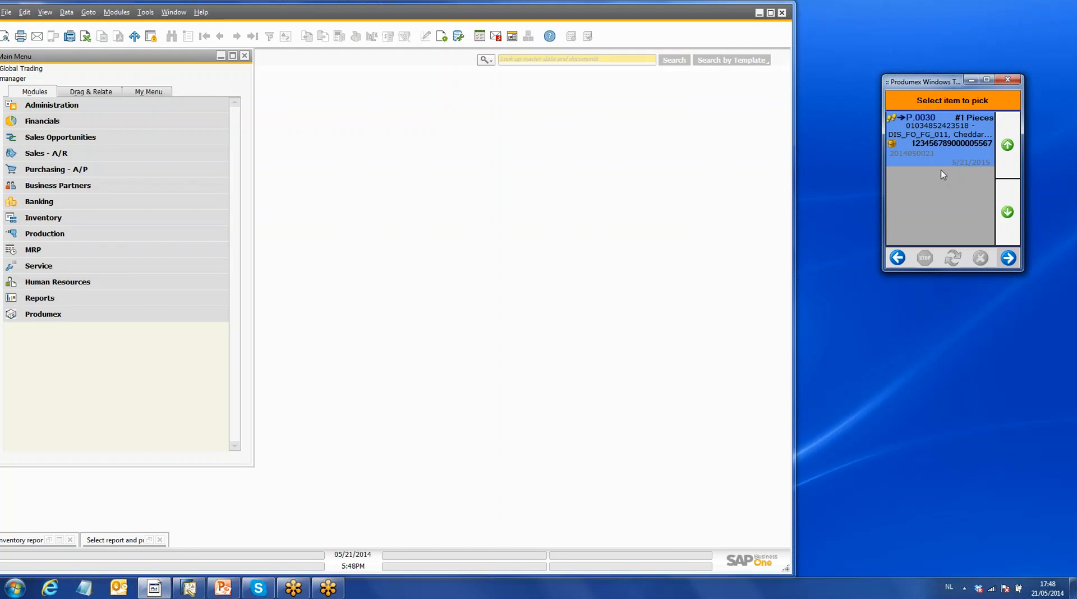
{"action": "left_click", "coordinate": [1008, 258]}
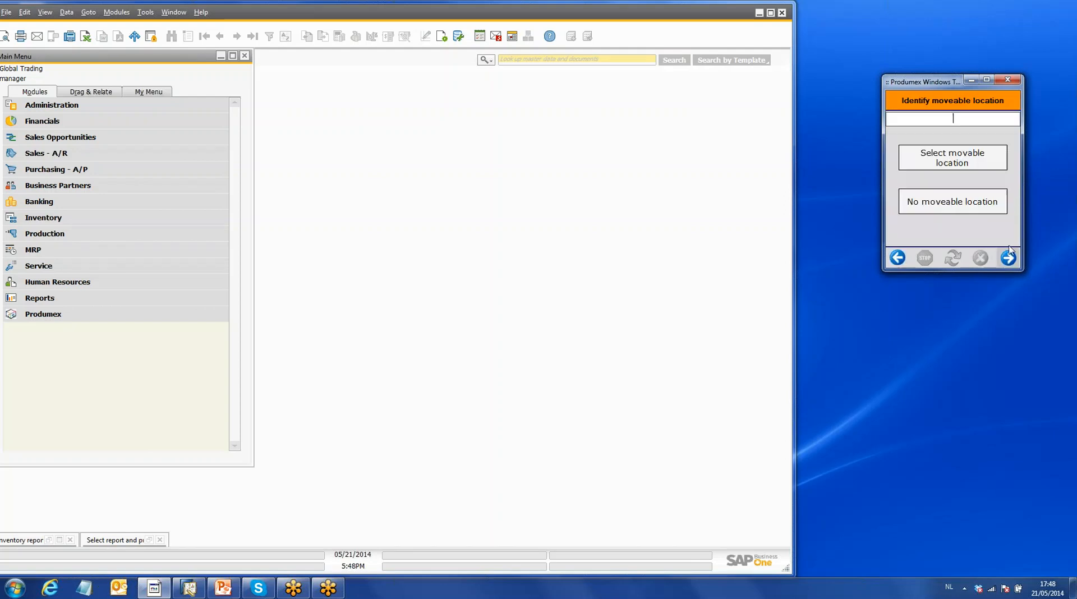
{"action": "left_click", "coordinate": [978, 204]}
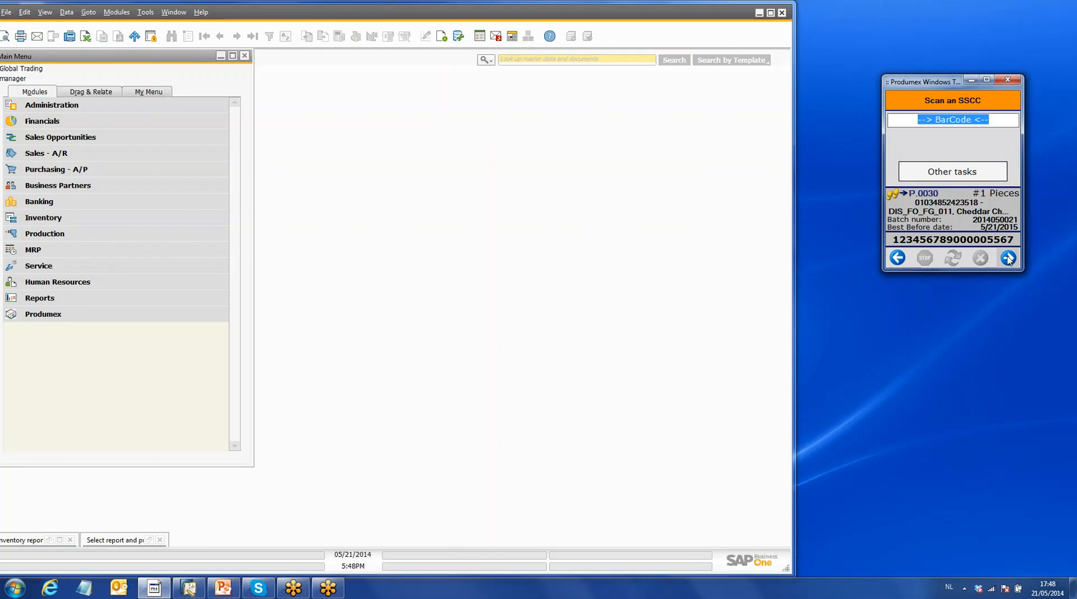
{"action": "type", "text": "00"}
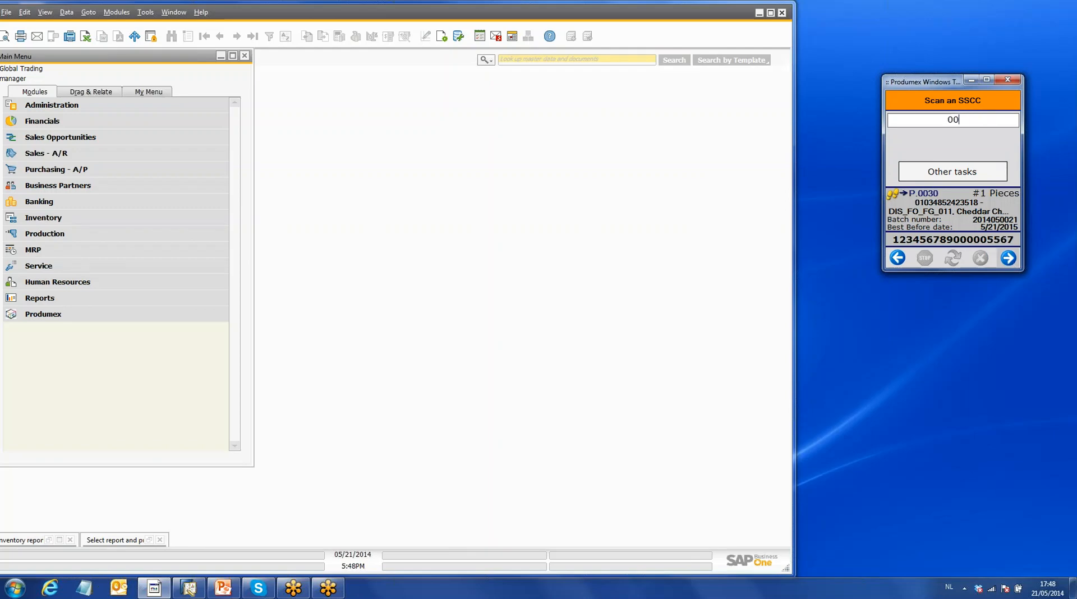
{"action": "type", "text": "123456789000005567"}
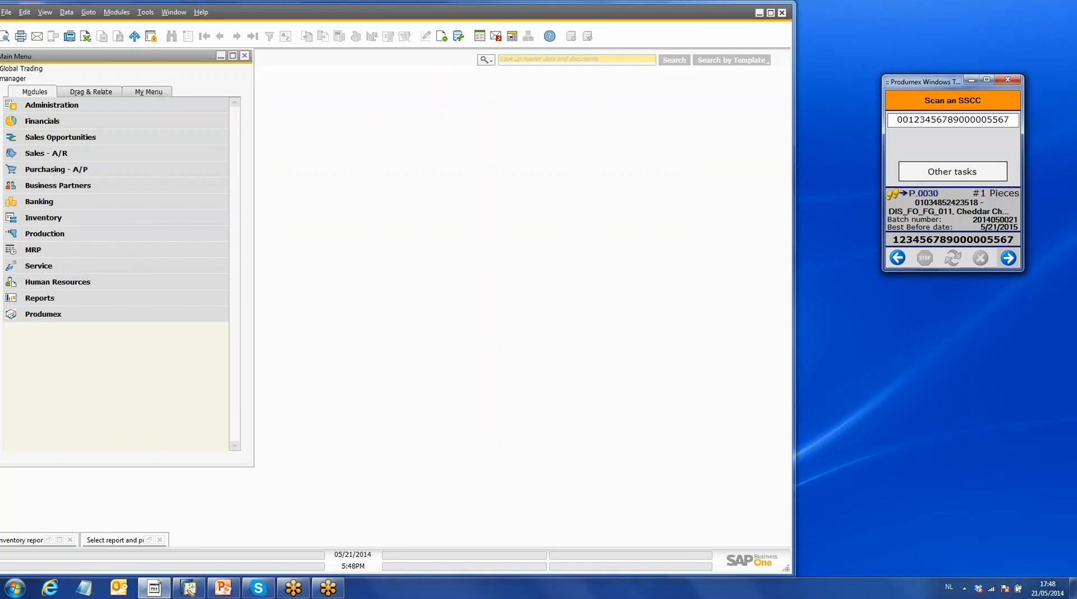
{"action": "key", "text": "Return"}
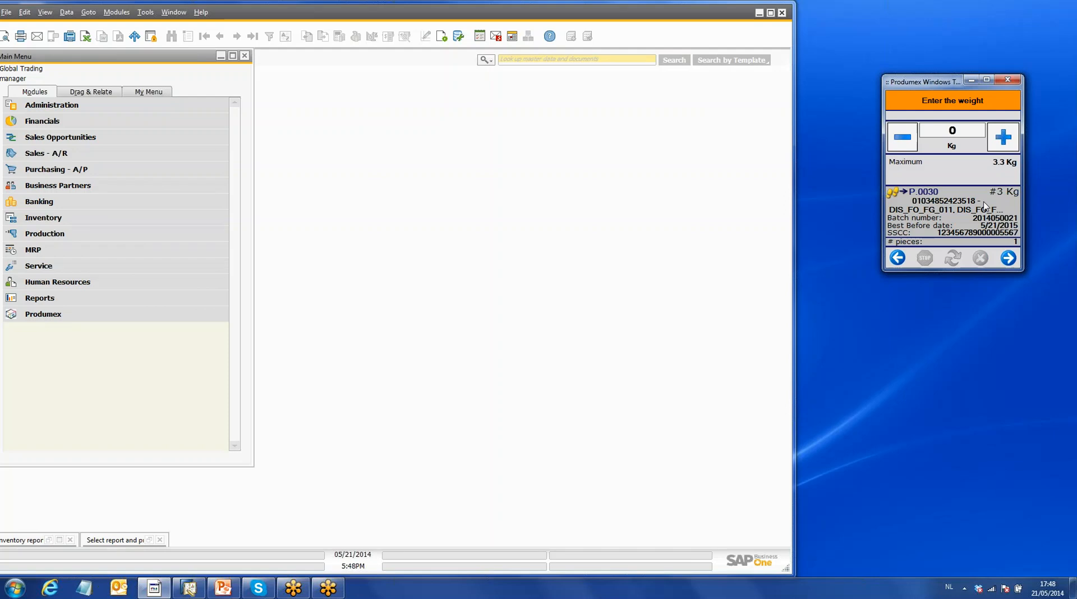
- Enter 3.100 kg as the weight of the picked Cheddar Cheese and confirm it
{"action": "left_click", "coordinate": [963, 129]}
{"action": "left_click_drag", "start_coordinate": [962, 129], "coordinate": [944, 134]}
{"action": "type", "text": "0."}
{"action": "key", "text": "BackSpace"}
{"action": "key", "text": "BackSpace"}
{"action": "type", "text": "3.100"}
{"action": "left_click", "coordinate": [1010, 259]}
- Finish the pick without reprinting the shipping label and close the label PDF in Adobe Acrobat
{"action": "left_click", "coordinate": [1014, 238]}
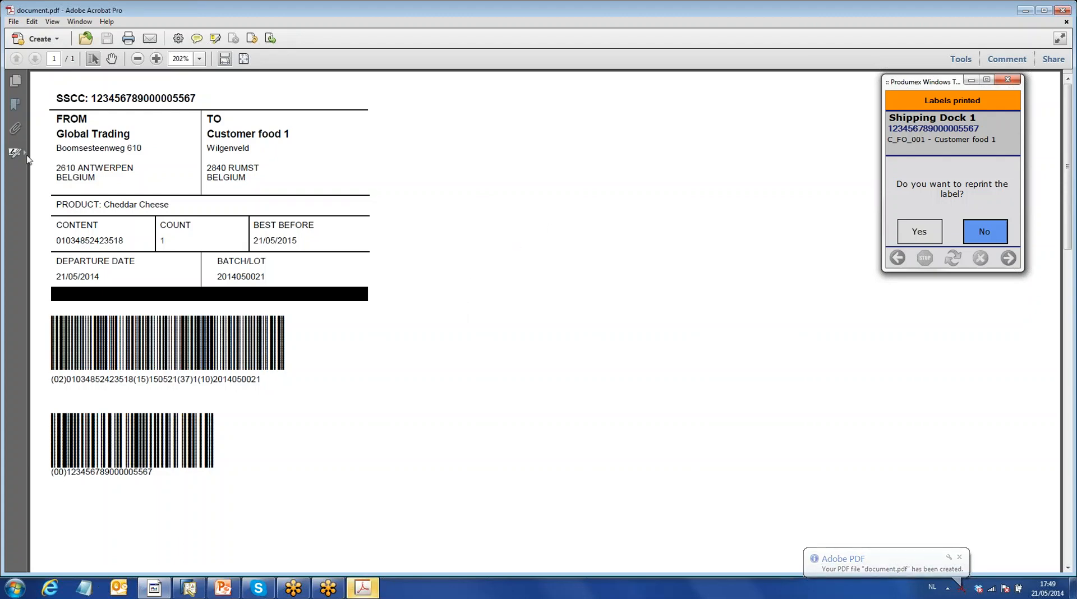
{"action": "left_click", "coordinate": [981, 233]}
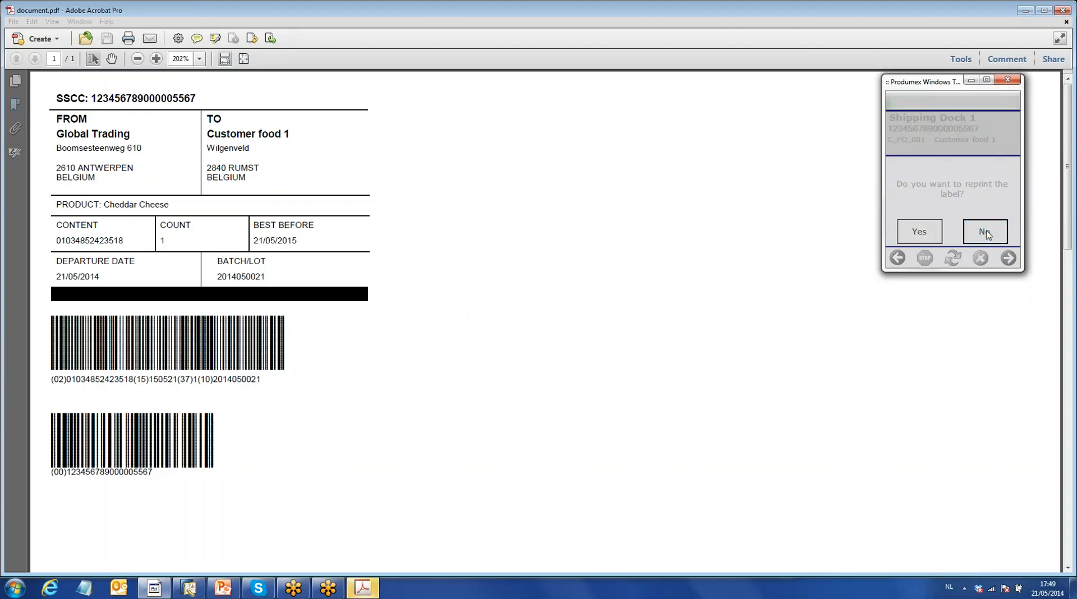
{"action": "left_click", "coordinate": [1062, 10]}
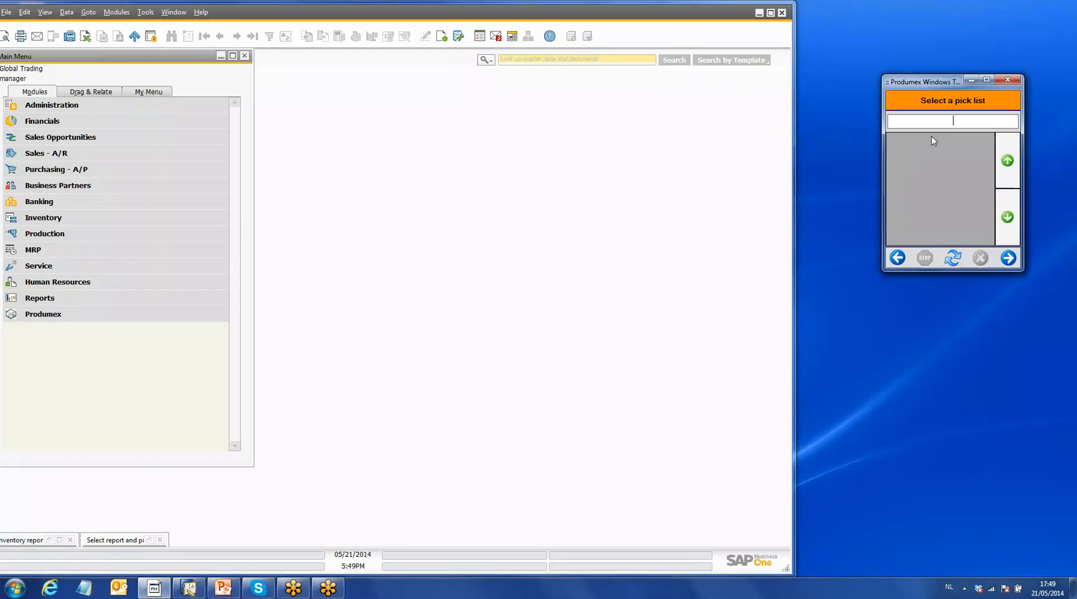
- Leave the sales picking function and open the Shipping function for sales
{"action": "left_click", "coordinate": [898, 259]}
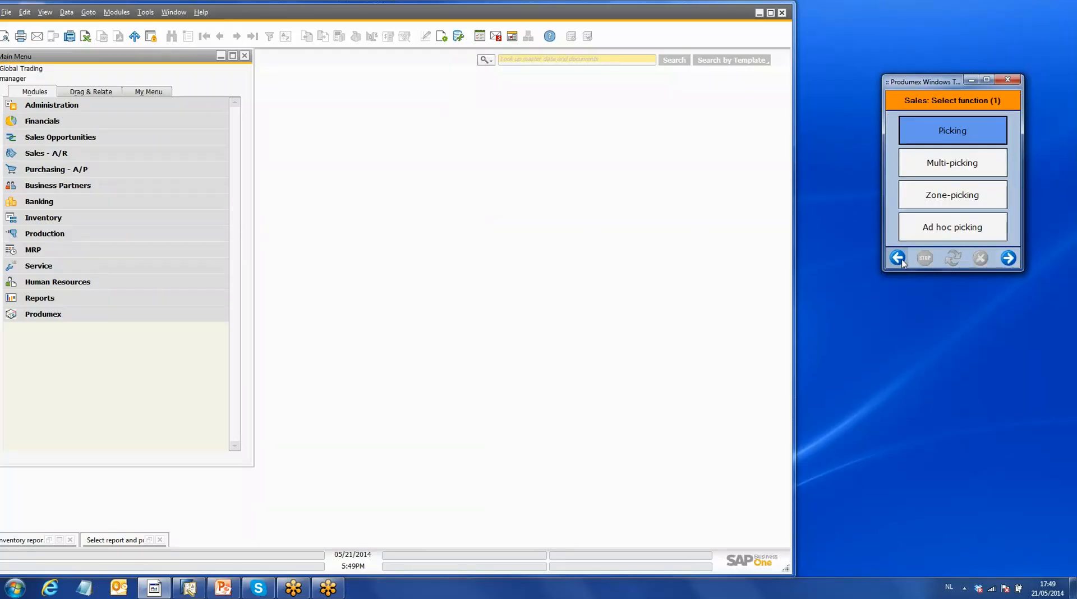
{"action": "left_click", "coordinate": [898, 259]}
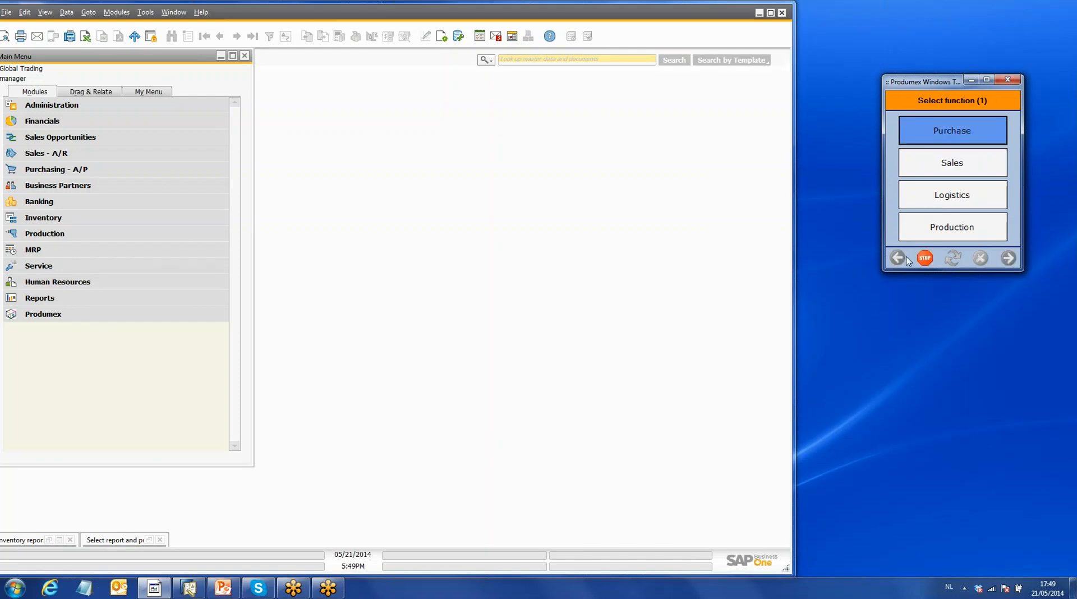
{"action": "left_click", "coordinate": [960, 166]}
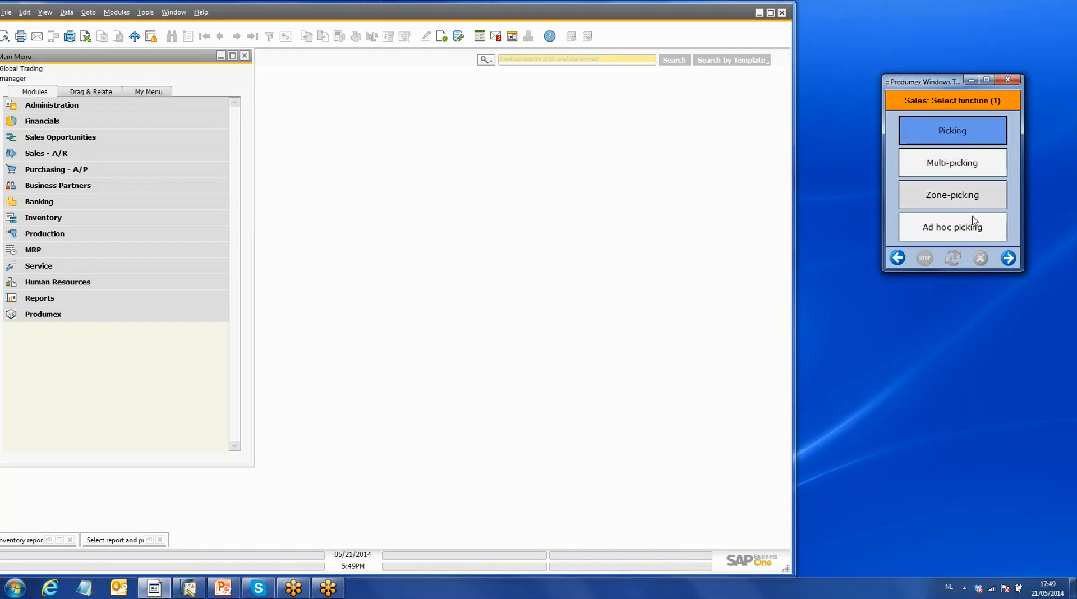
{"action": "left_click", "coordinate": [1009, 258]}
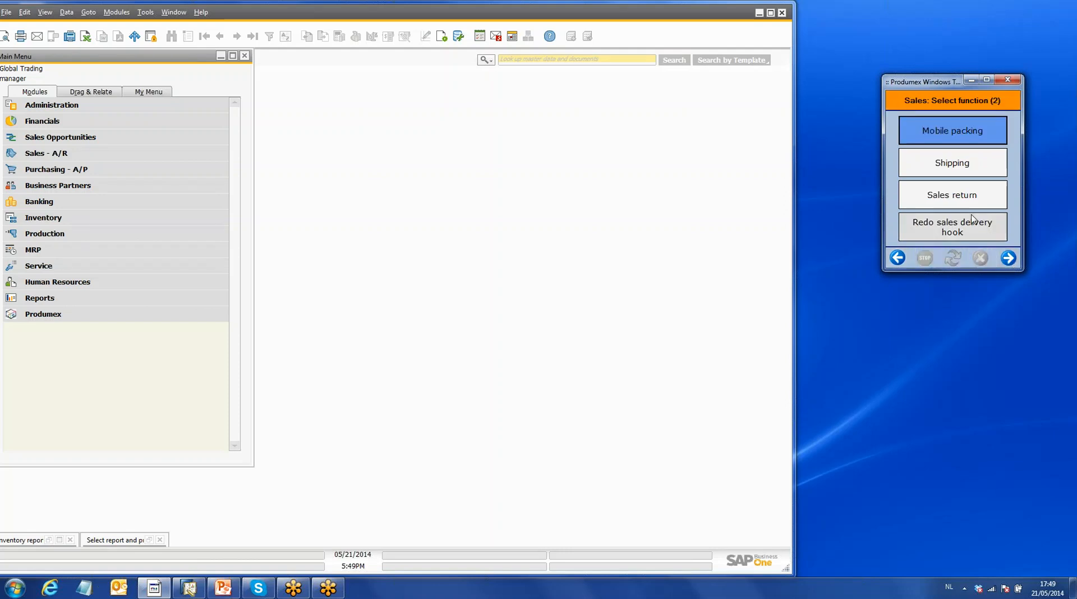
{"action": "left_click", "coordinate": [959, 169]}
- Choose SD_1, Shipping Dock 1 as the shipping dock and open the pick list for Customer food 1
{"action": "left_click", "coordinate": [940, 222]}
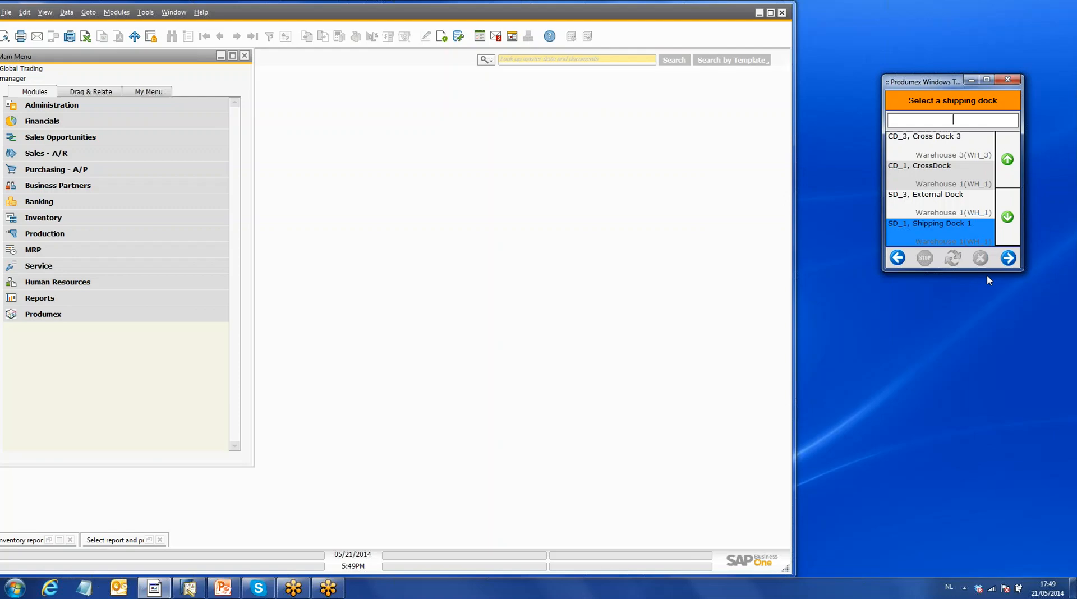
{"action": "left_click", "coordinate": [1008, 259]}
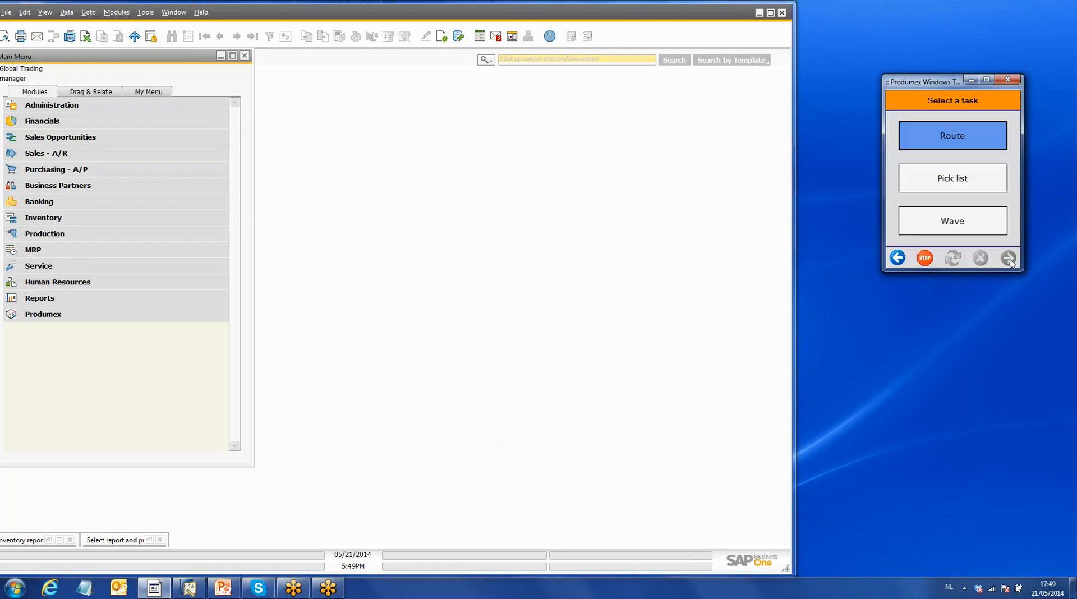
{"action": "left_click", "coordinate": [953, 181]}
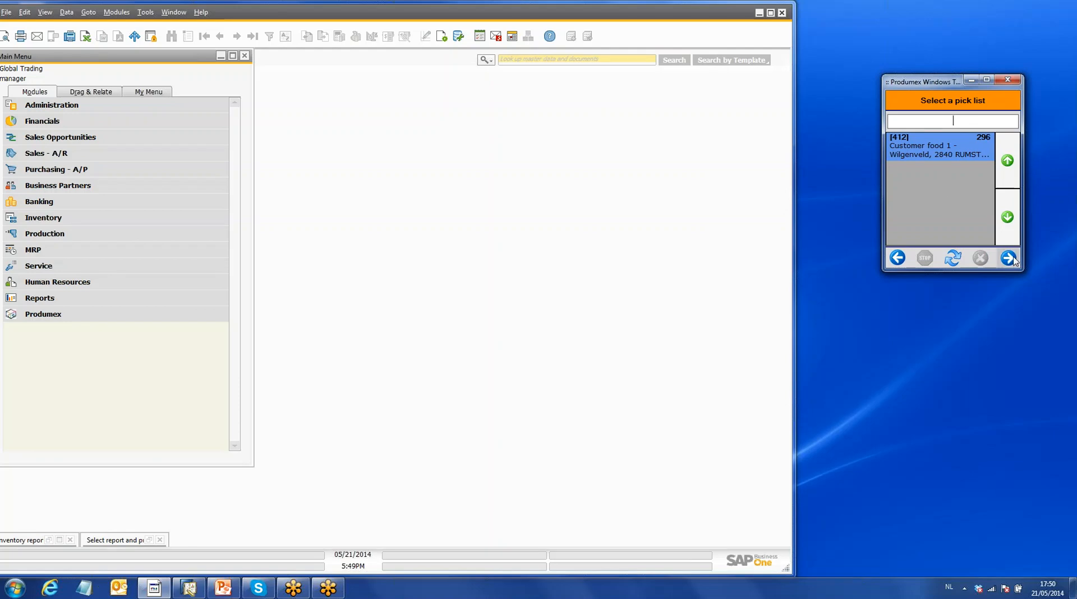
{"action": "left_click", "coordinate": [1009, 258]}
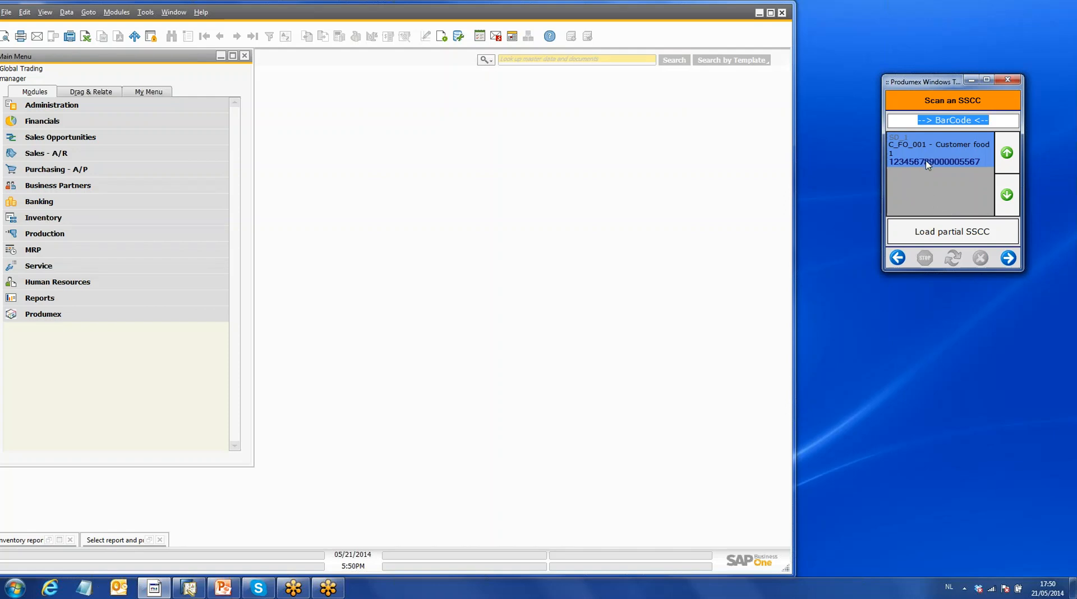
{"action": "type", "text": "00"}
{"action": "type", "text": "C_FO_001 - Customer food 1"}
{"action": "double_click", "coordinate": [955, 122]}
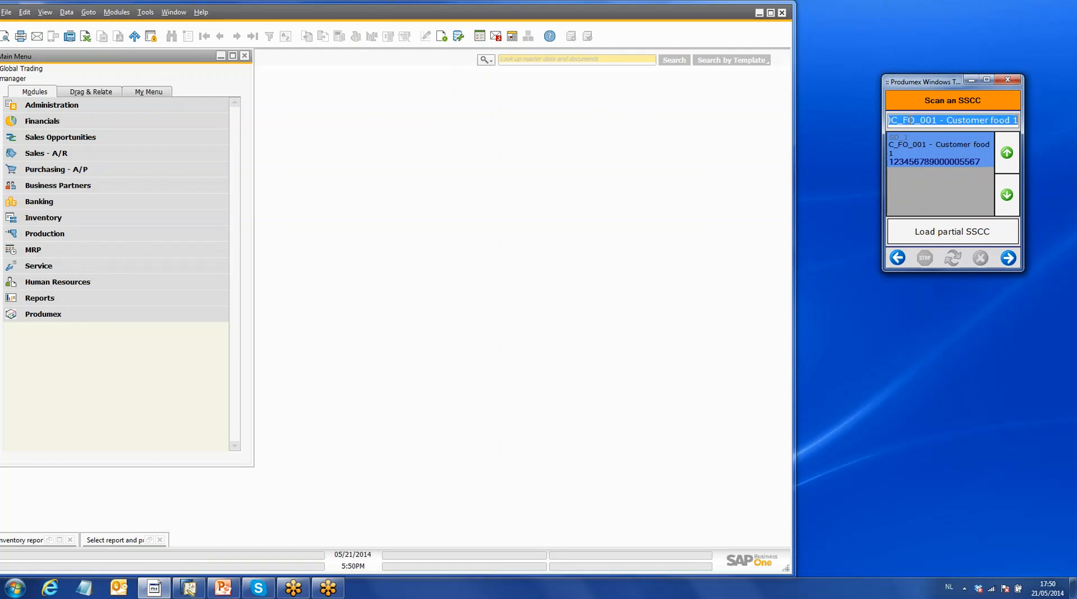
{"action": "key", "text": "BackSpace"}
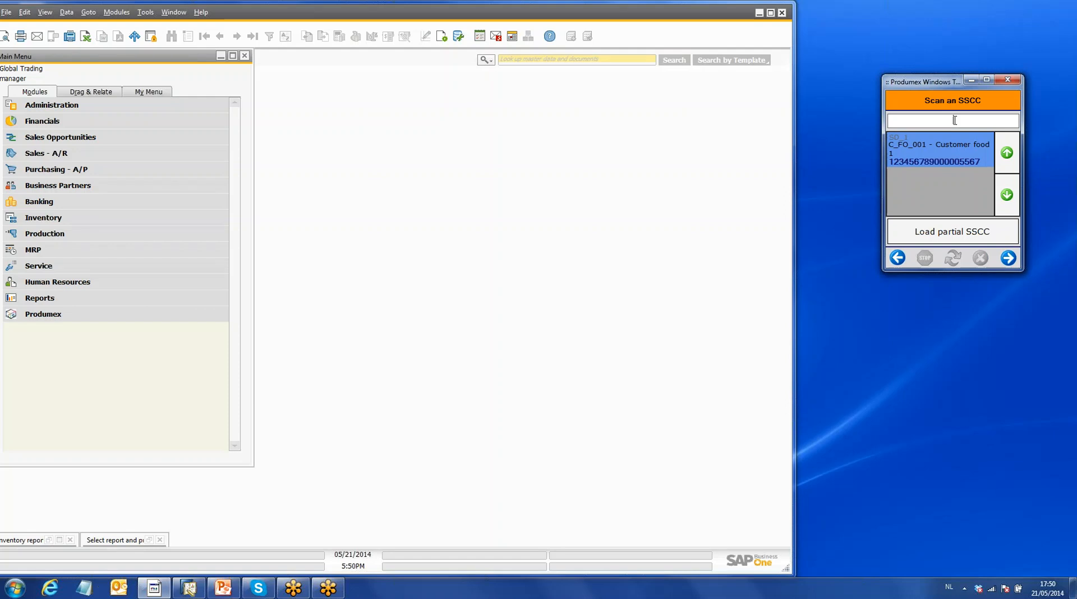
{"action": "type", "text": "00²&é"}
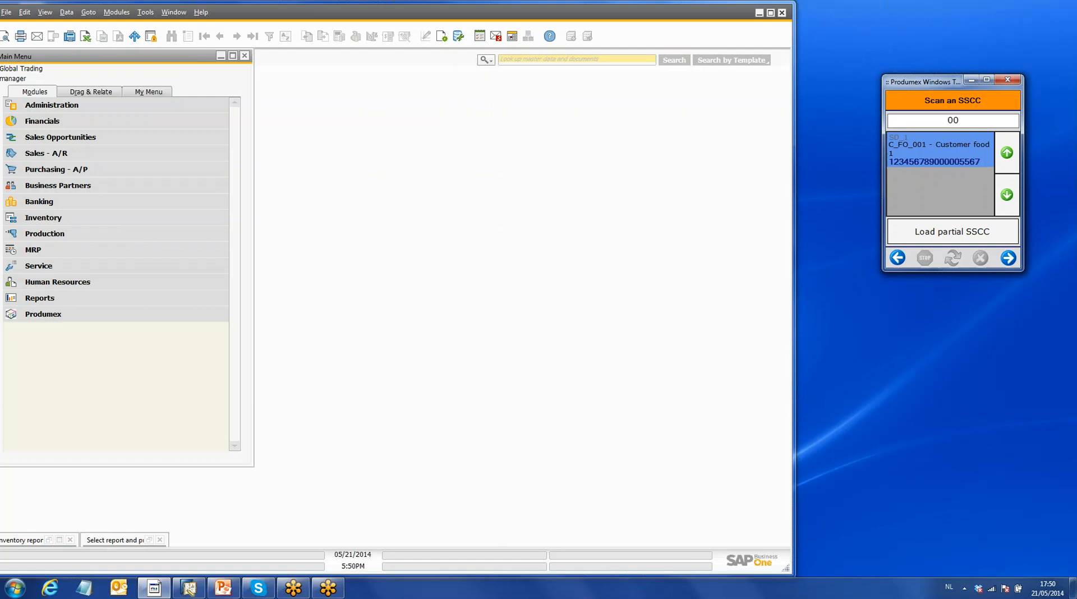
{"action": "key", "text": "BackSpace"}
{"action": "key", "text": "BackSpace"}
{"action": "key", "text": "BackSpace"}
{"action": "type", "text": "1234567890000005567"}
{"action": "key", "text": "Return"}
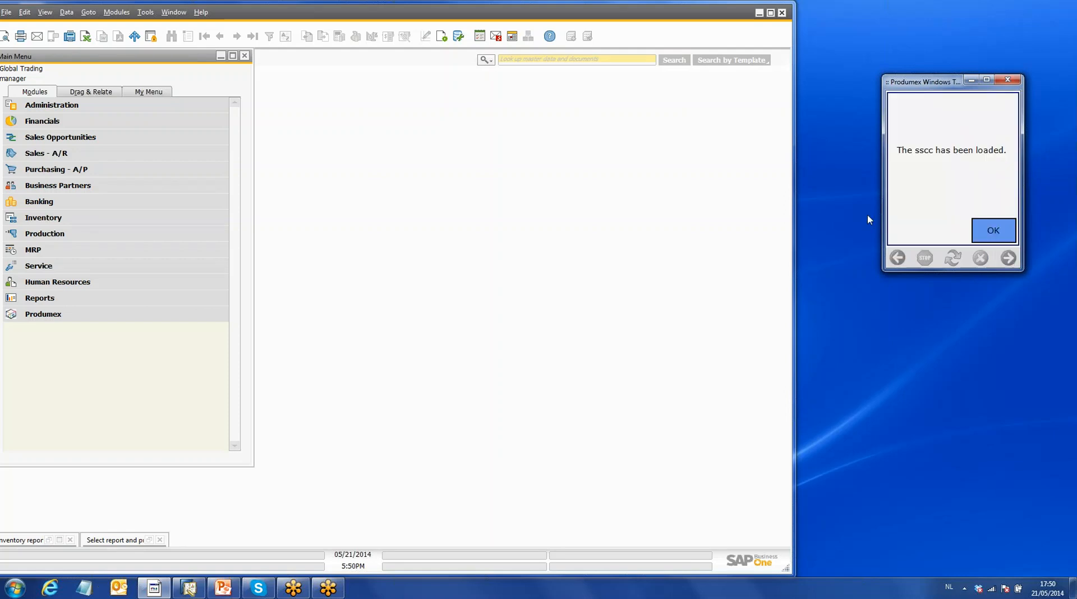
{"action": "left_click", "coordinate": [1001, 233]}
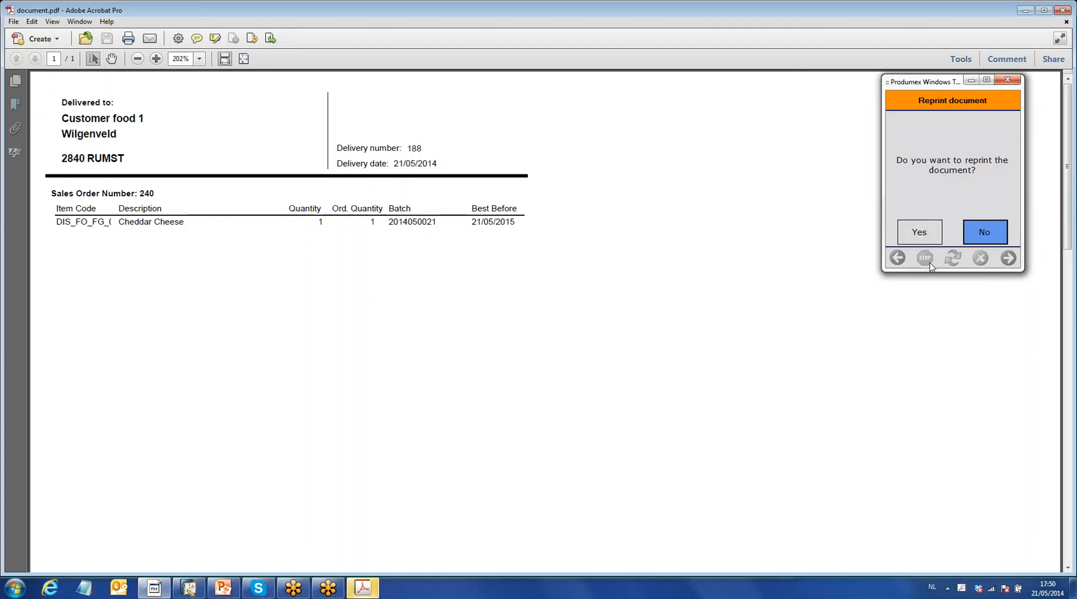
- Decline reprinting the delivery document, return to the shipping dock selection and close the delivery PDF in Adobe Acrobat
{"action": "left_click", "coordinate": [986, 233]}
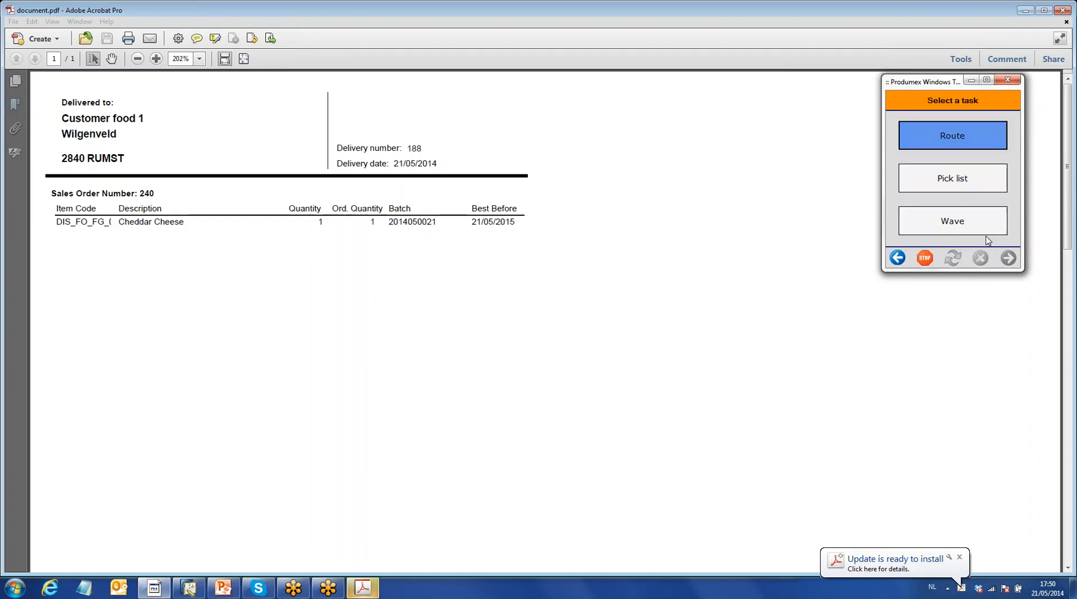
{"action": "left_click", "coordinate": [899, 259]}
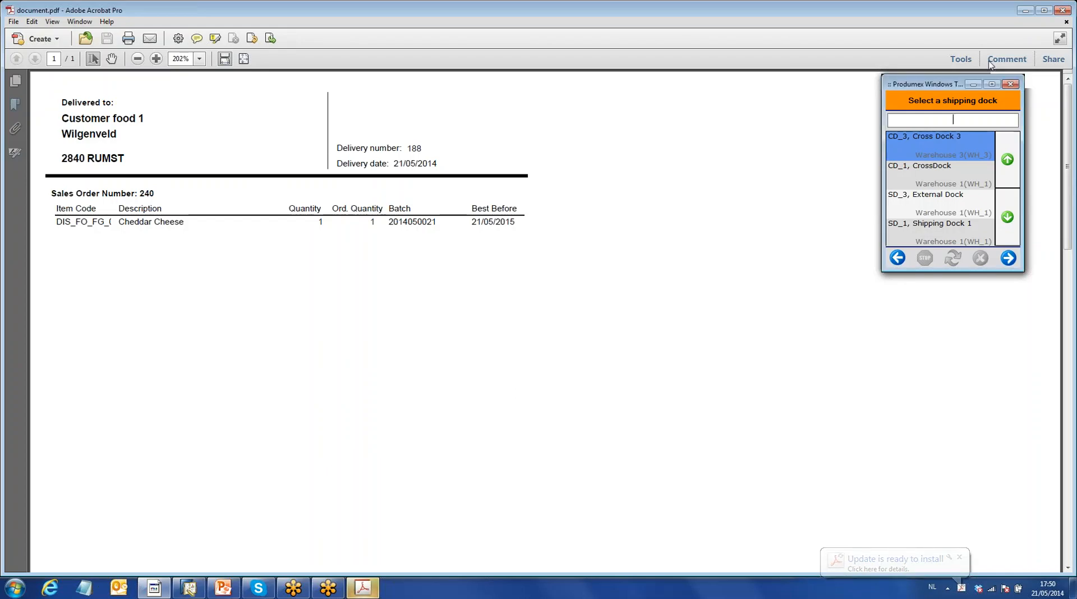
{"action": "left_click", "coordinate": [1062, 11]}
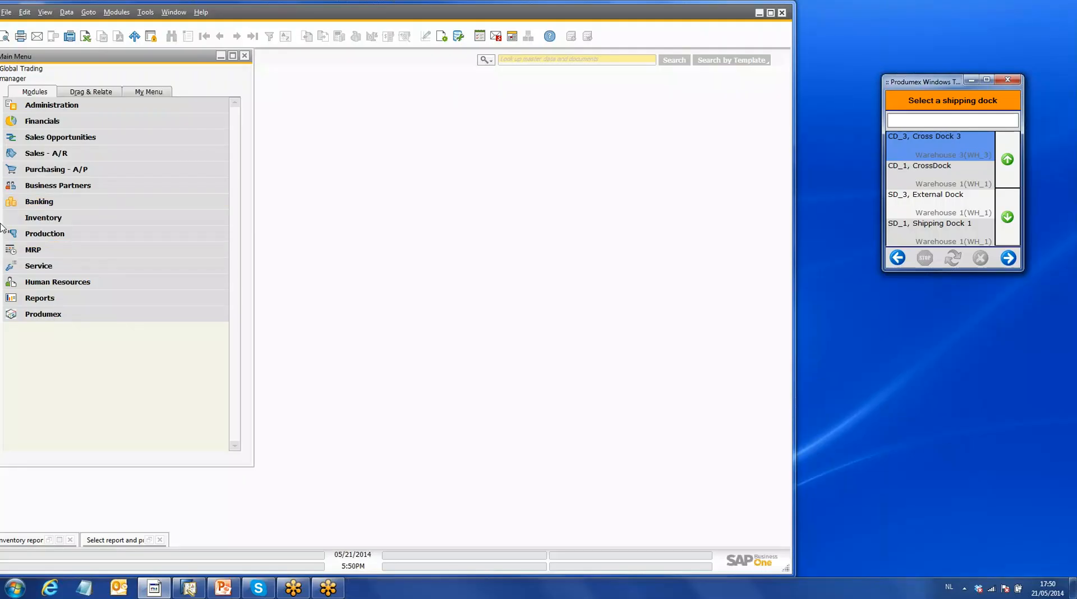
- Switch to SAP Business One, review the most recent sales delivery with its Cheddar Cheese line, and close it
{"action": "left_click", "coordinate": [56, 152]}
{"action": "left_click", "coordinate": [76, 220]}
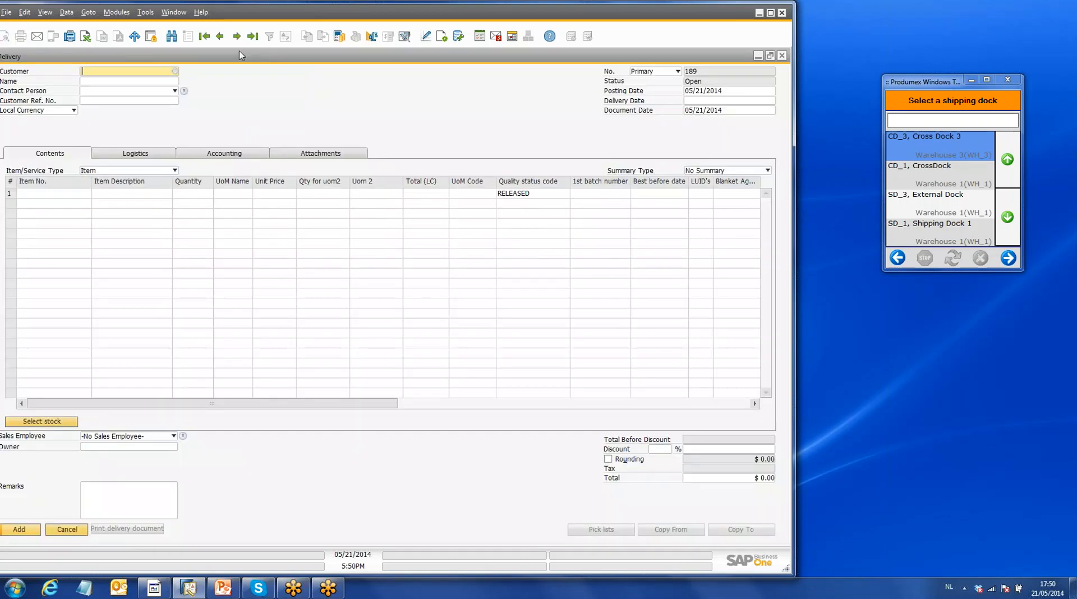
{"action": "left_click", "coordinate": [251, 38]}
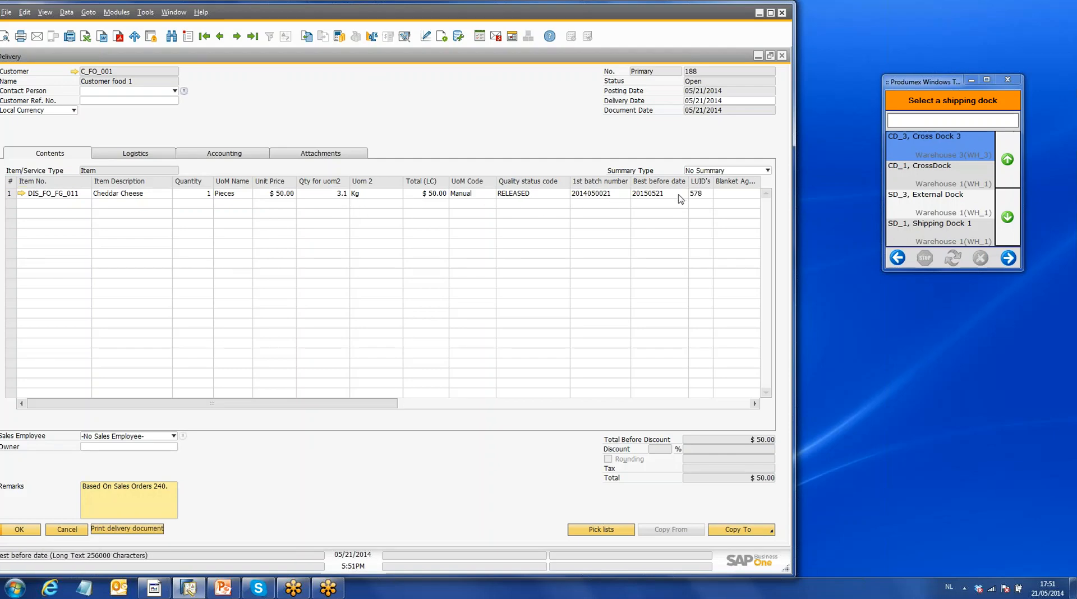
{"action": "left_click", "coordinate": [783, 56]}
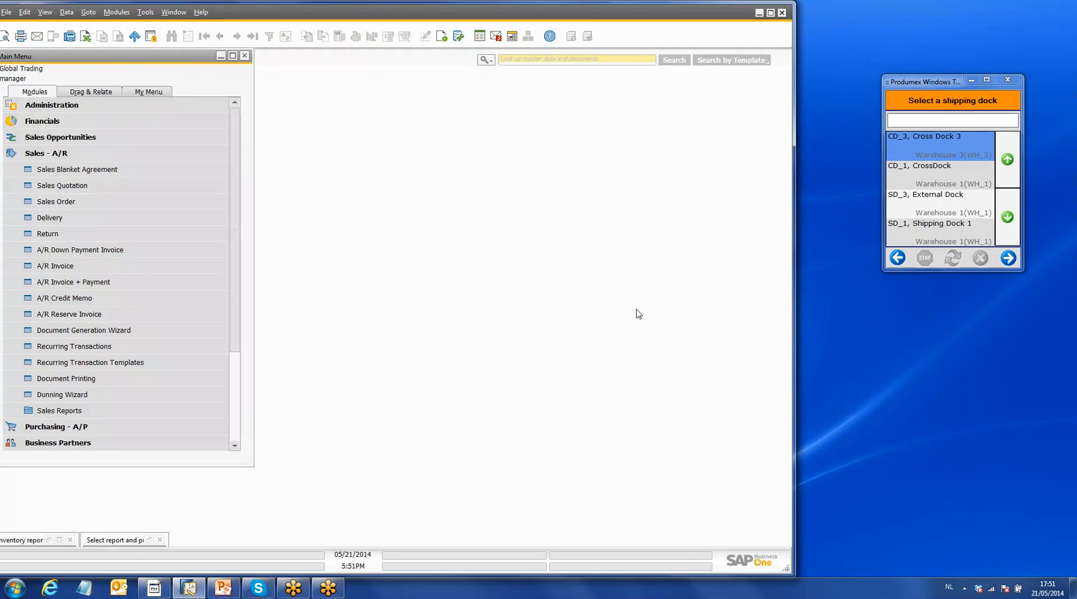
{"action": "left_click", "coordinate": [49, 154]}
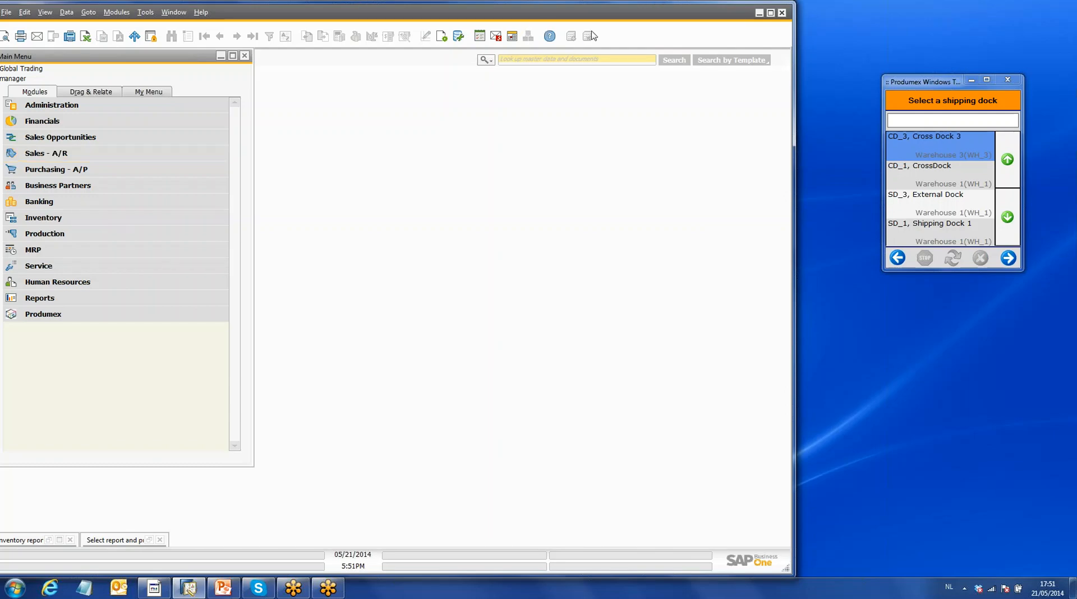
{"action": "left_click", "coordinate": [1067, 28]}
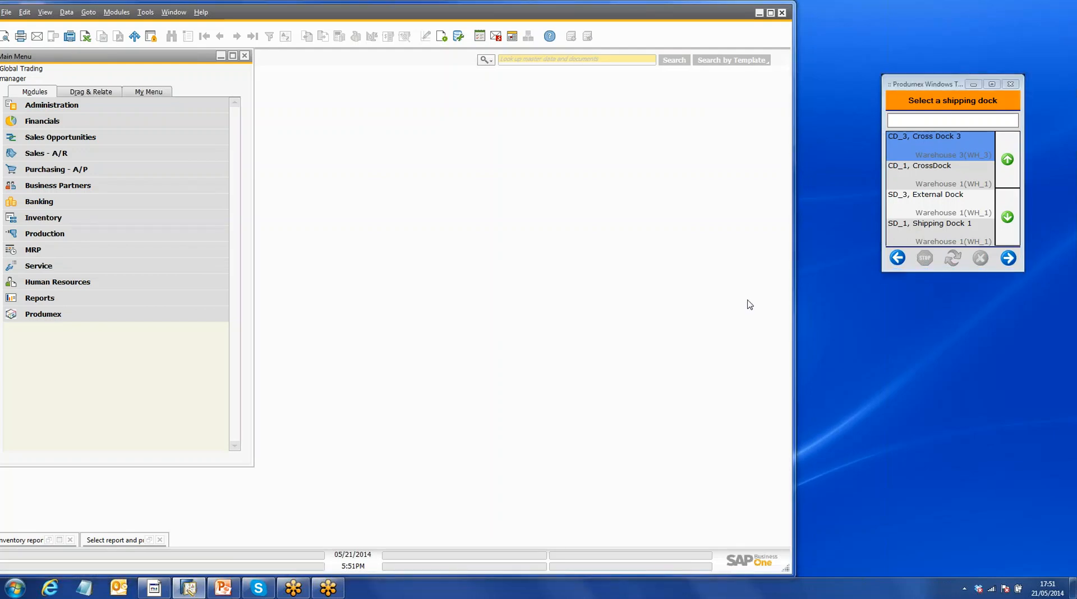